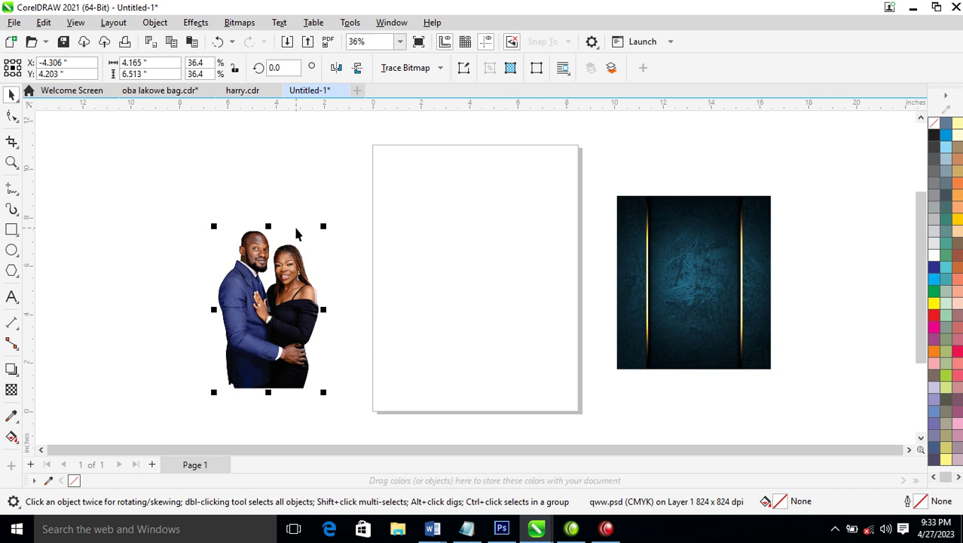
Draw a wide rectangle beside the couple photo and move it up and right
{"action": "left_click", "coordinate": [12, 231]}
{"action": "left_click_drag", "start_coordinate": [197, 224], "coordinate": [463, 374]}
{"action": "key", "text": "space"}
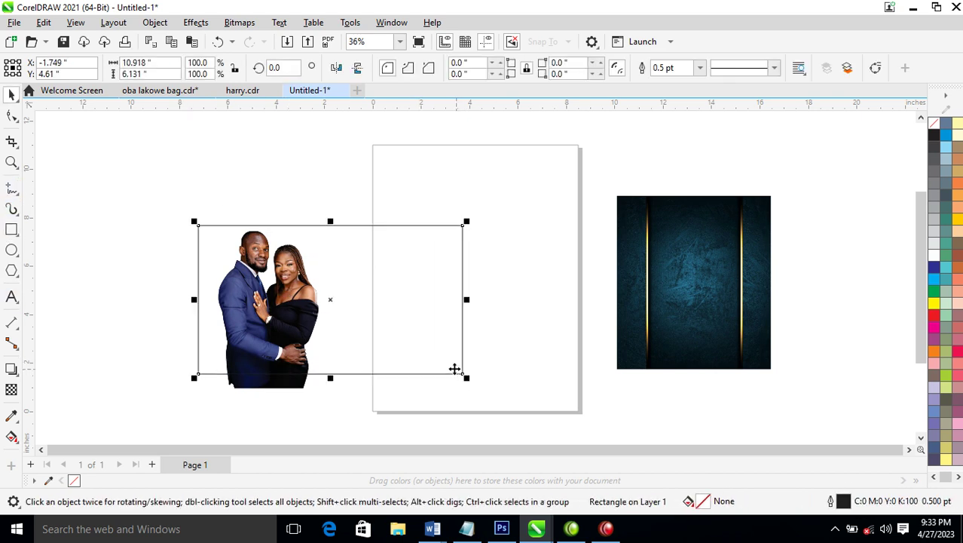
{"action": "left_click_drag", "start_coordinate": [371, 293], "coordinate": [414, 231]}
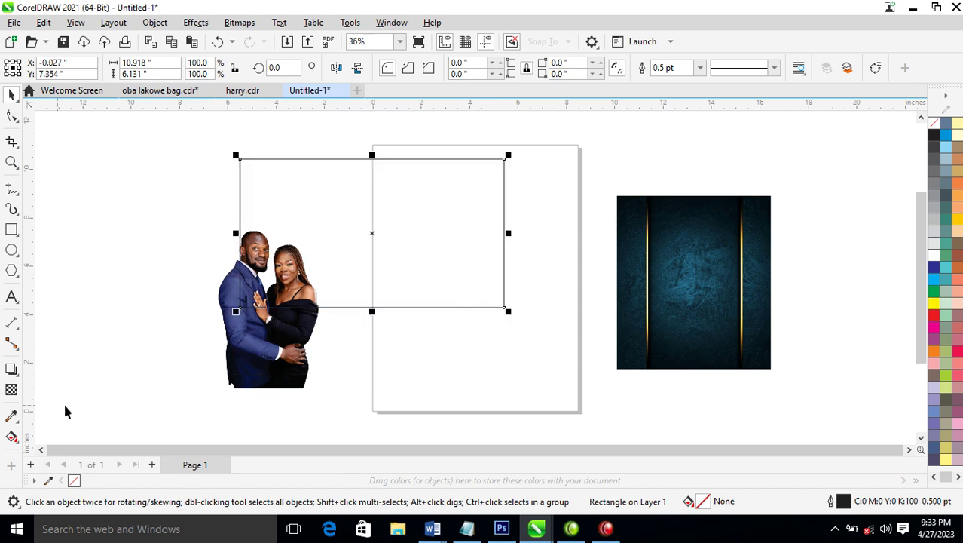
Fill the rectangle with a dark colour sampled from the dress and move it over the page
{"action": "left_click", "coordinate": [12, 417]}
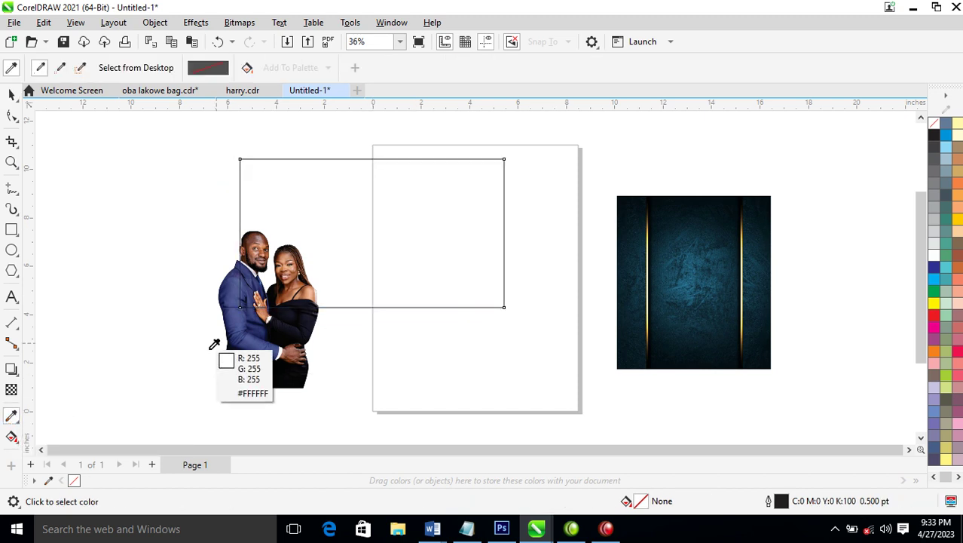
{"action": "left_click", "coordinate": [309, 324]}
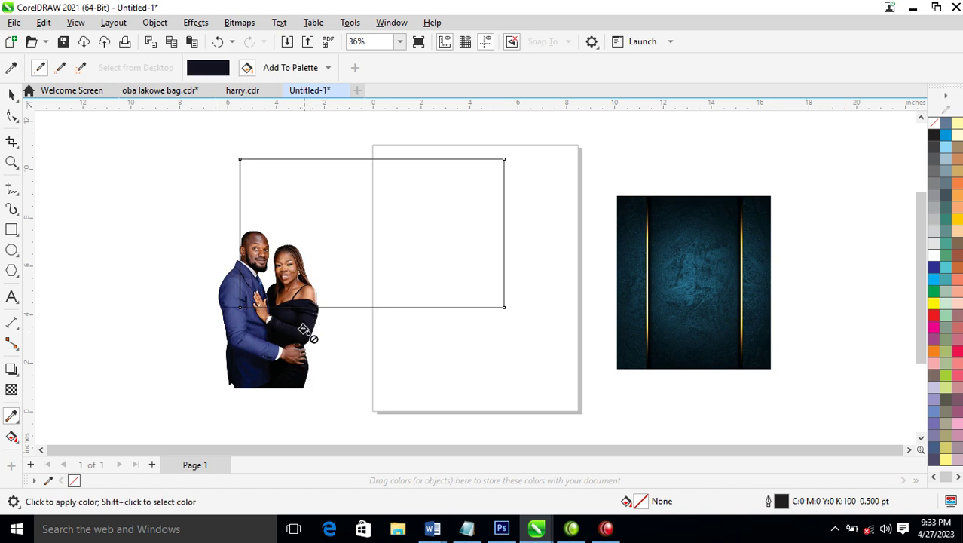
{"action": "left_click", "coordinate": [362, 199]}
{"action": "key", "text": "space"}
{"action": "left_click_drag", "start_coordinate": [445, 258], "coordinate": [511, 290]}
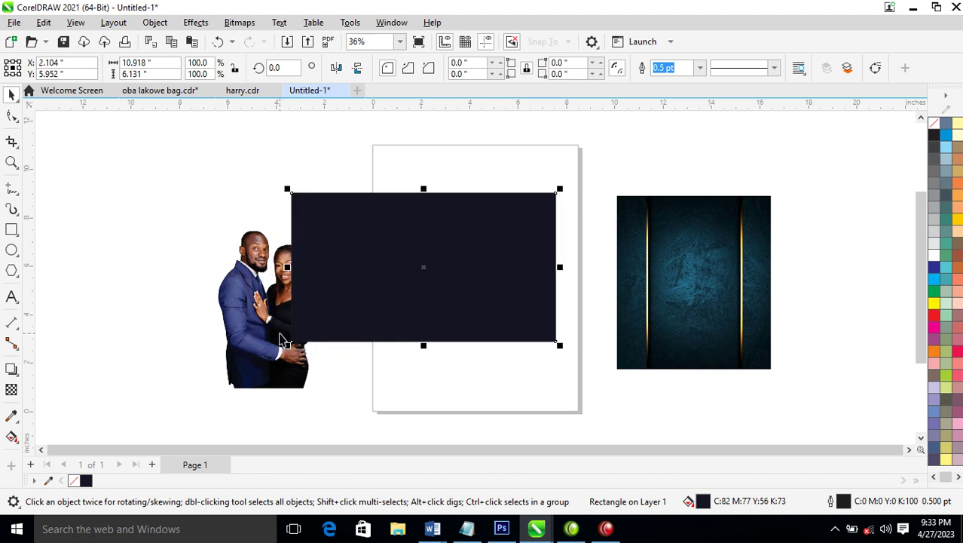
Resample the dress's black (C:76 M:69 Y:63 K:89) into the rectangle up close
{"action": "key", "text": "z"}
{"action": "left_click_drag", "start_coordinate": [249, 273], "coordinate": [407, 347]}
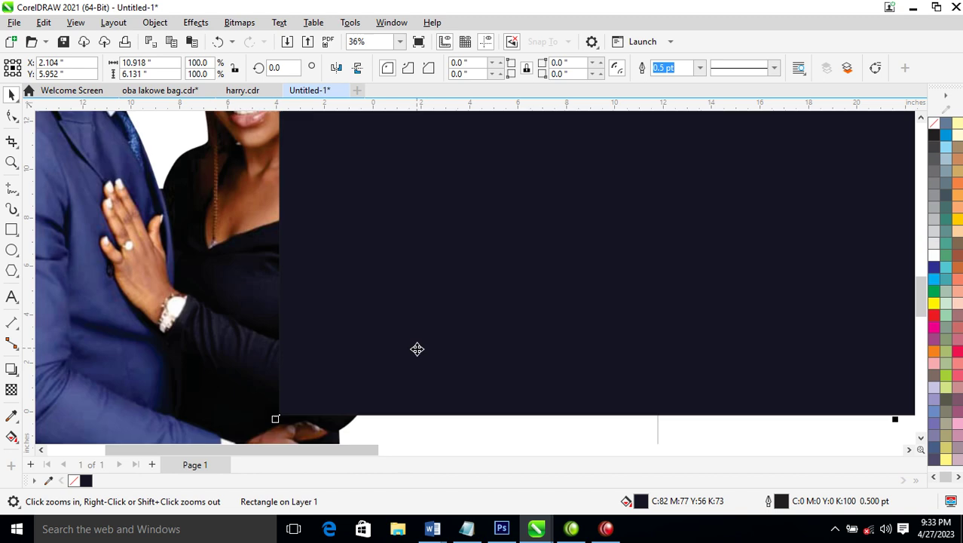
{"action": "left_click", "coordinate": [12, 416]}
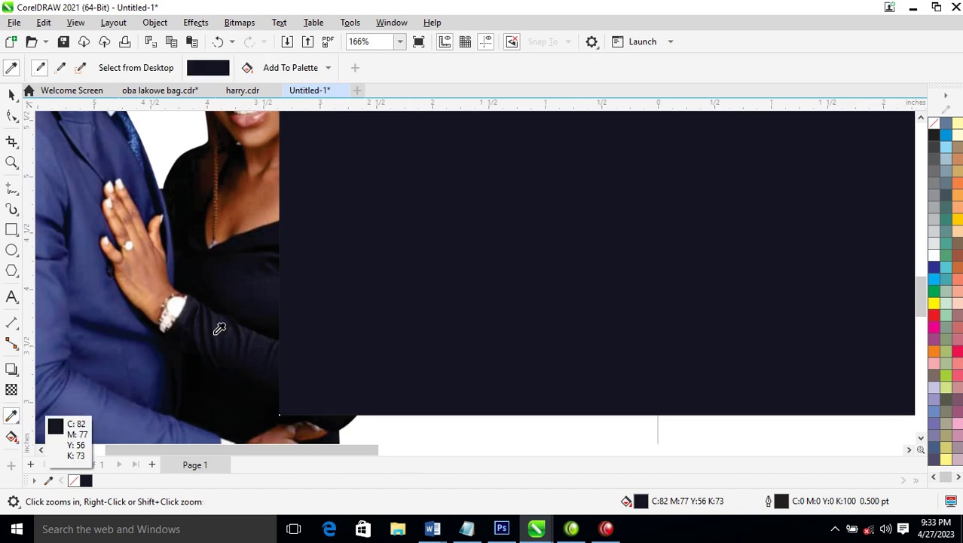
{"action": "left_click", "coordinate": [278, 325]}
{"action": "left_click", "coordinate": [359, 306]}
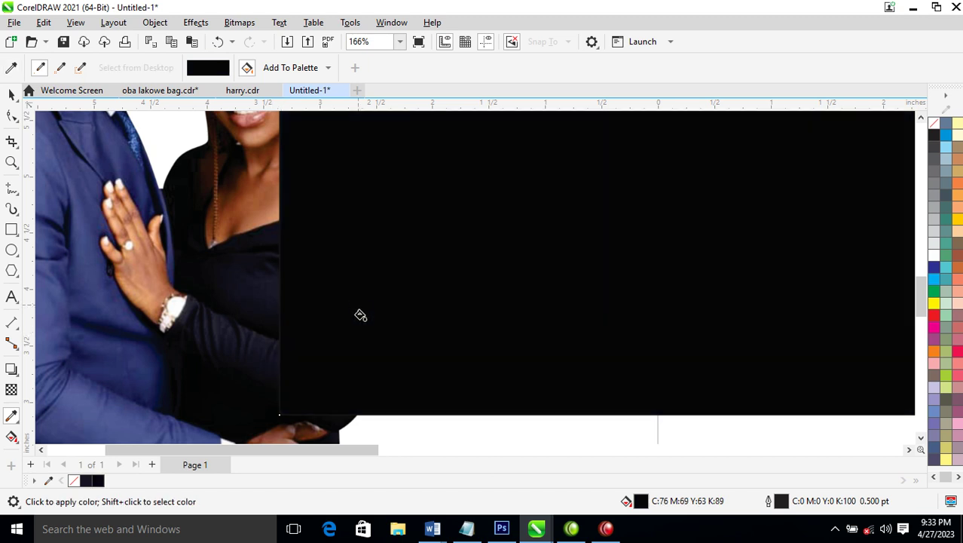
{"action": "key", "text": "space"}
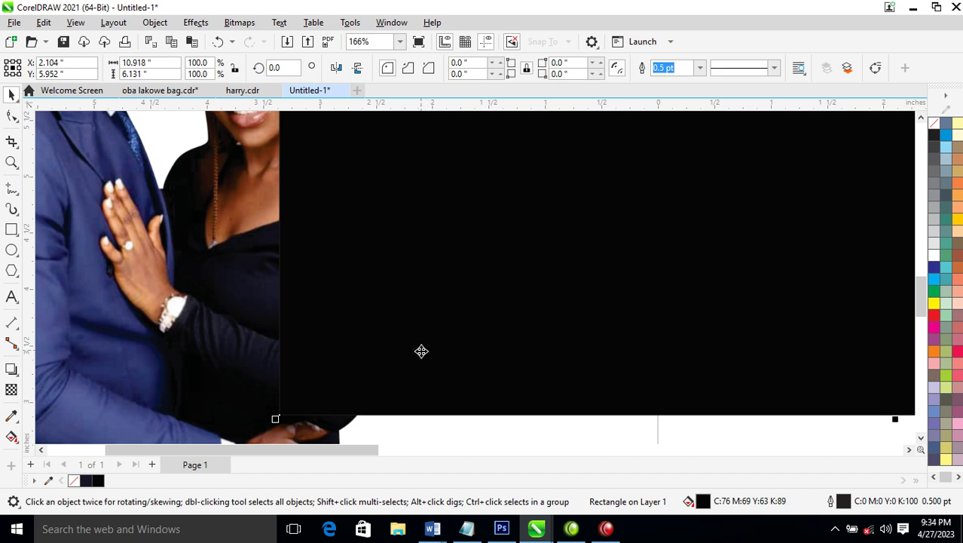
{"action": "scroll", "coordinate": [422, 351], "scroll_direction": "down", "scroll_amount": 4}
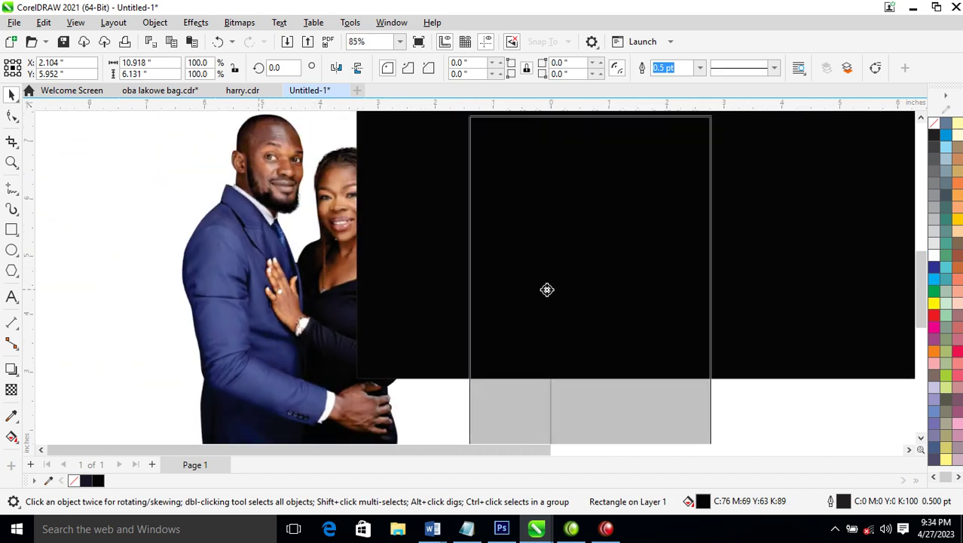
PowerClip the couple photo inside the black rectangle and shift it left
{"action": "left_click_drag", "start_coordinate": [547, 289], "coordinate": [549, 291]}
{"action": "left_click", "coordinate": [595, 329]}
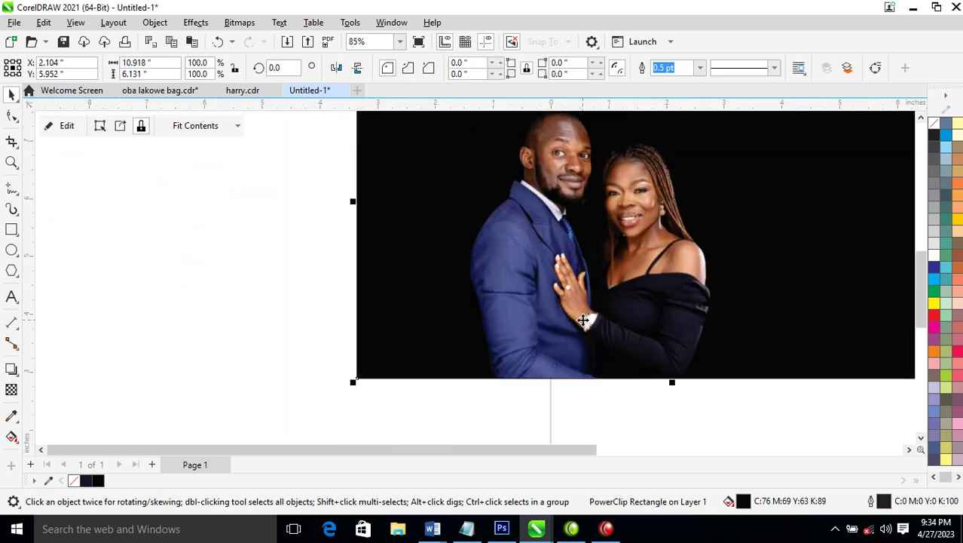
{"action": "left_click", "coordinate": [639, 245], "text": "ctrl"}
{"action": "left_click", "coordinate": [639, 268]}
{"action": "left_click_drag", "start_coordinate": [639, 268], "coordinate": [549, 284]}
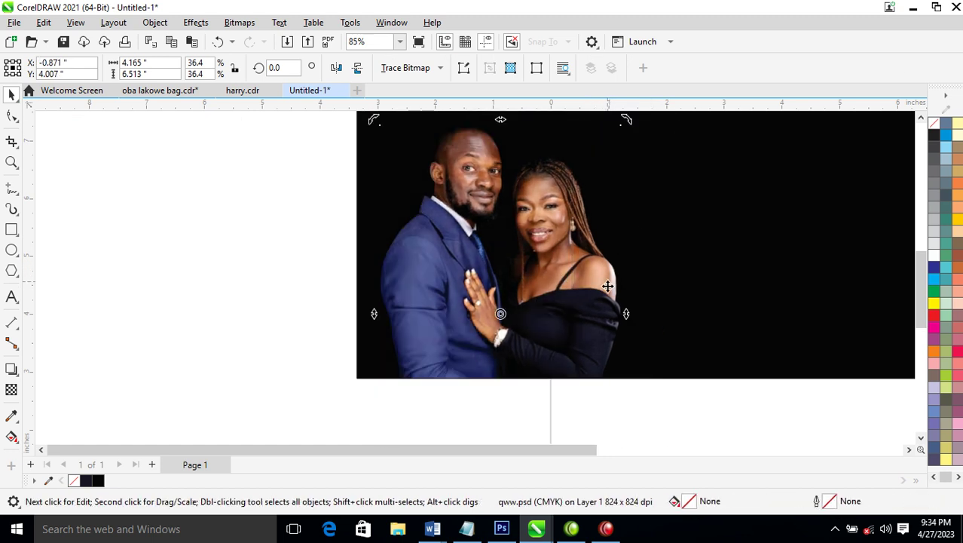
Edit the PowerClip contents to move the photo up in the frame, then finish editing
{"action": "right_click", "coordinate": [635, 410]}
{"action": "right_click", "coordinate": [663, 347]}
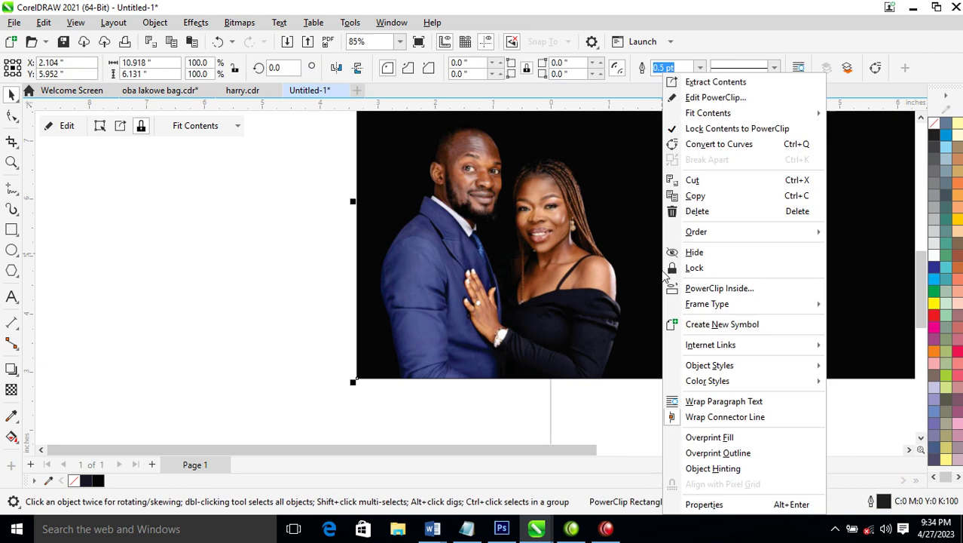
{"action": "left_click", "coordinate": [718, 98]}
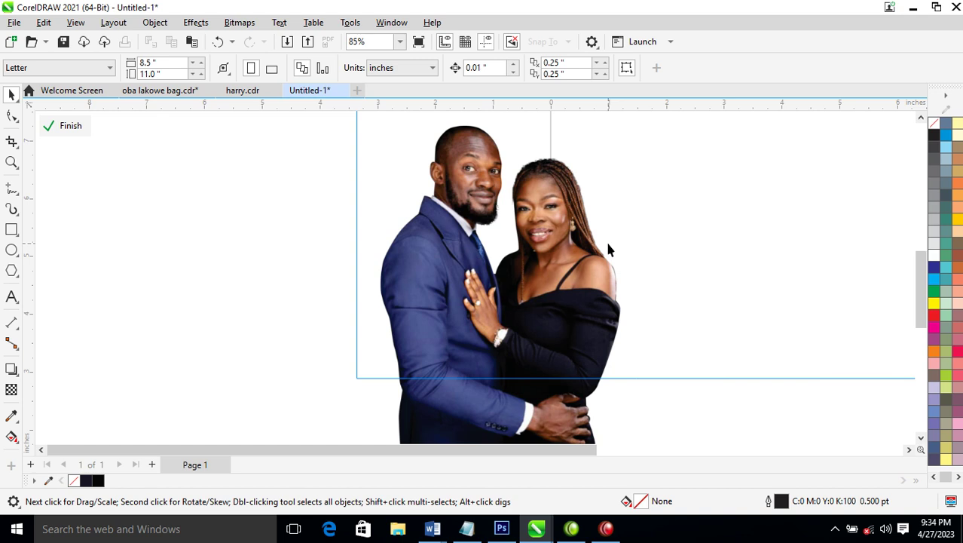
{"action": "key", "text": "F4"}
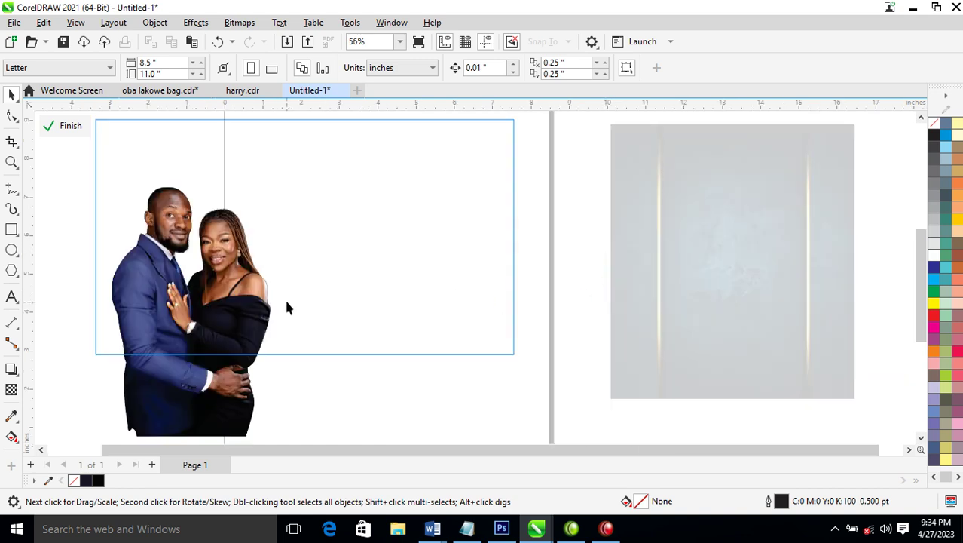
{"action": "left_click_drag", "start_coordinate": [214, 305], "coordinate": [217, 262]}
{"action": "right_click", "coordinate": [253, 282]}
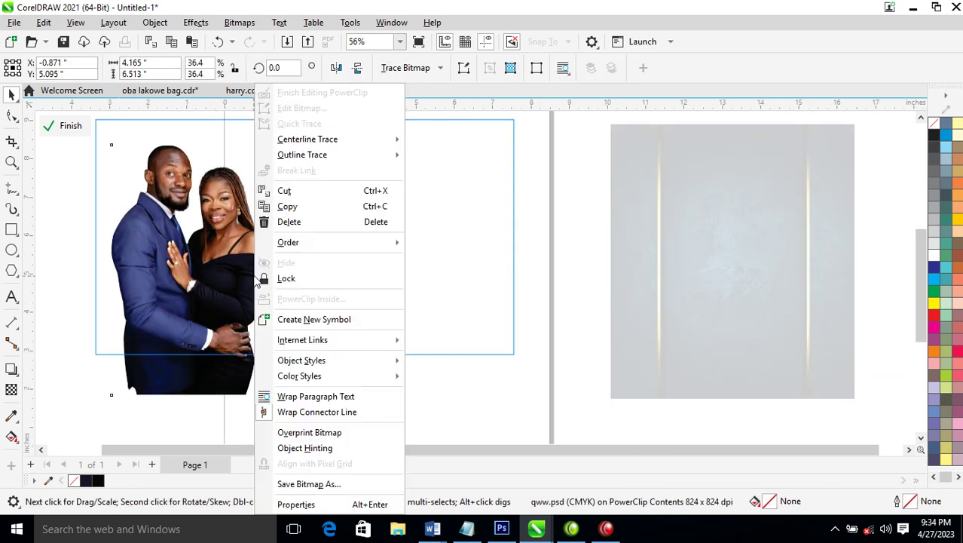
{"action": "left_click", "coordinate": [331, 96]}
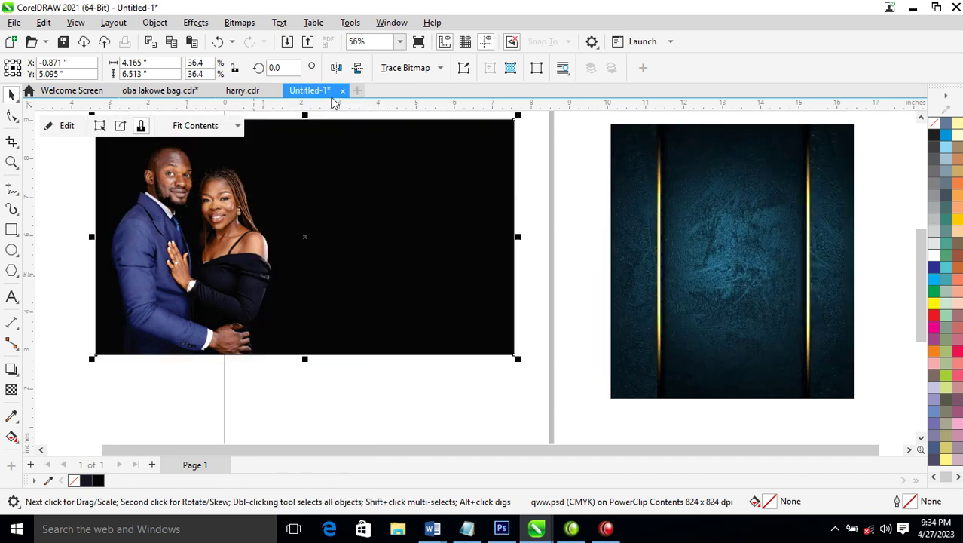
{"action": "left_click", "coordinate": [368, 302]}
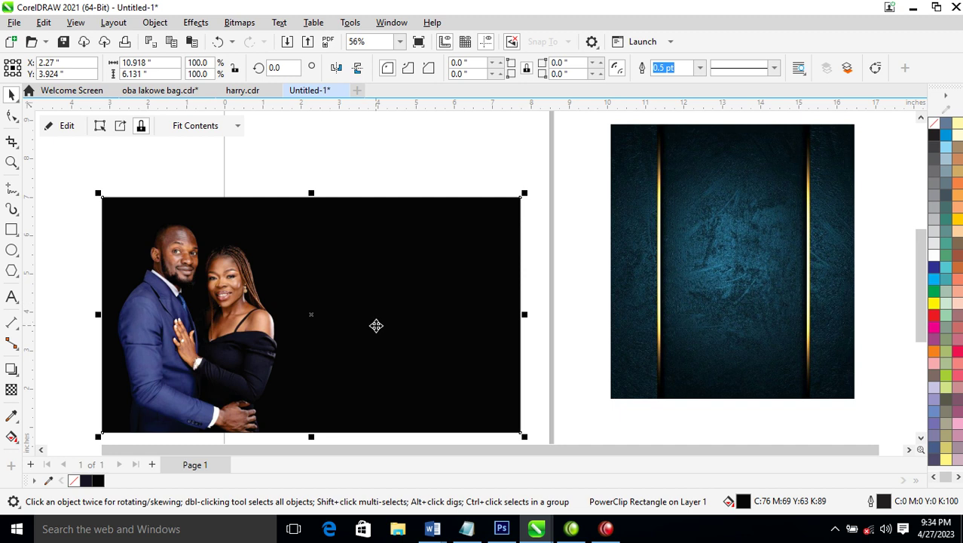
{"action": "key", "text": "F8"}
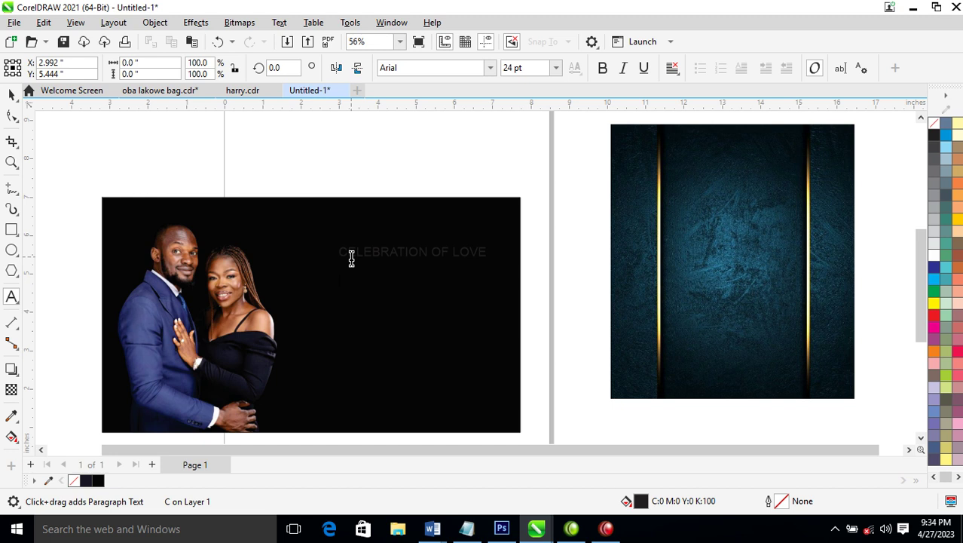
Type the 'CELEBRATION OF LOVE' heading and the couple's names, and colour the text white
{"action": "type", "text": "N"}
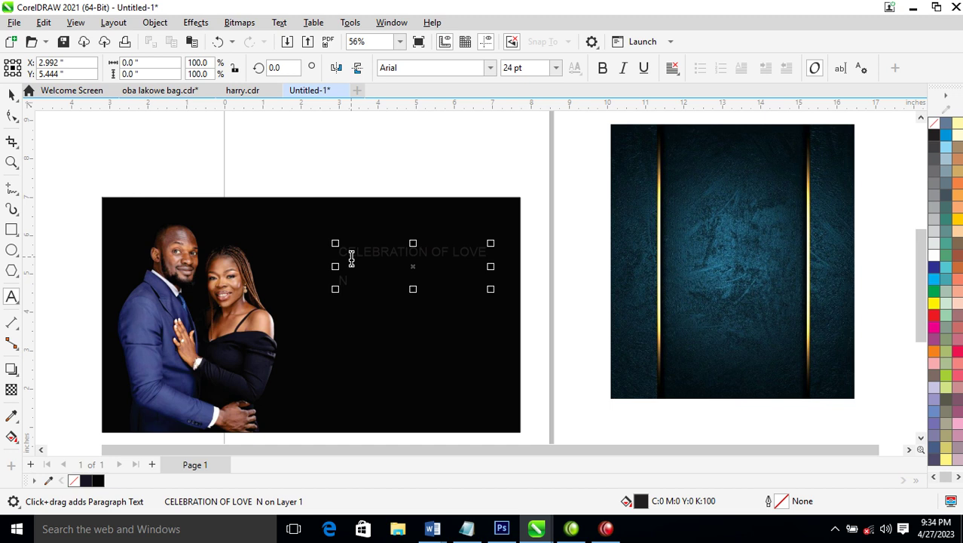
{"action": "type", "text": "kiruka"}
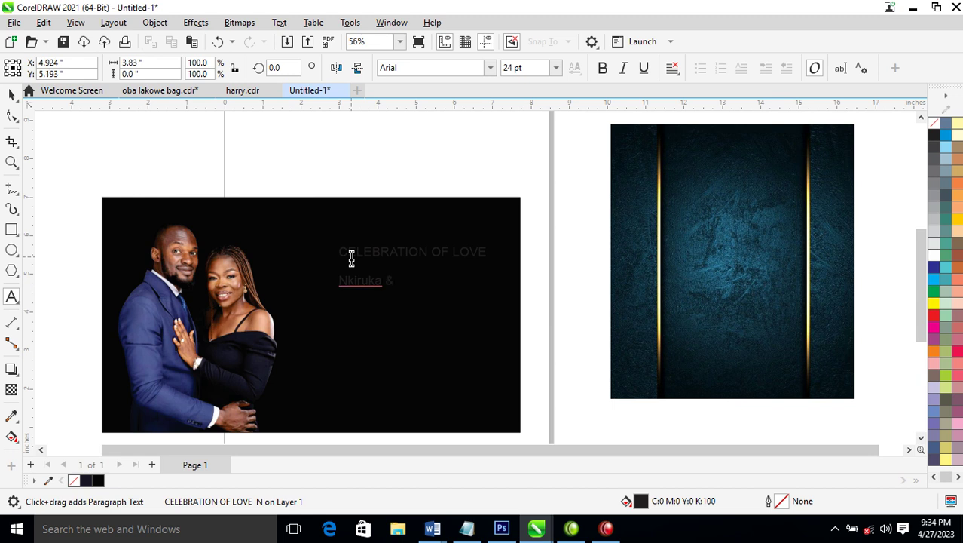
{"action": "type", "text": " &"}
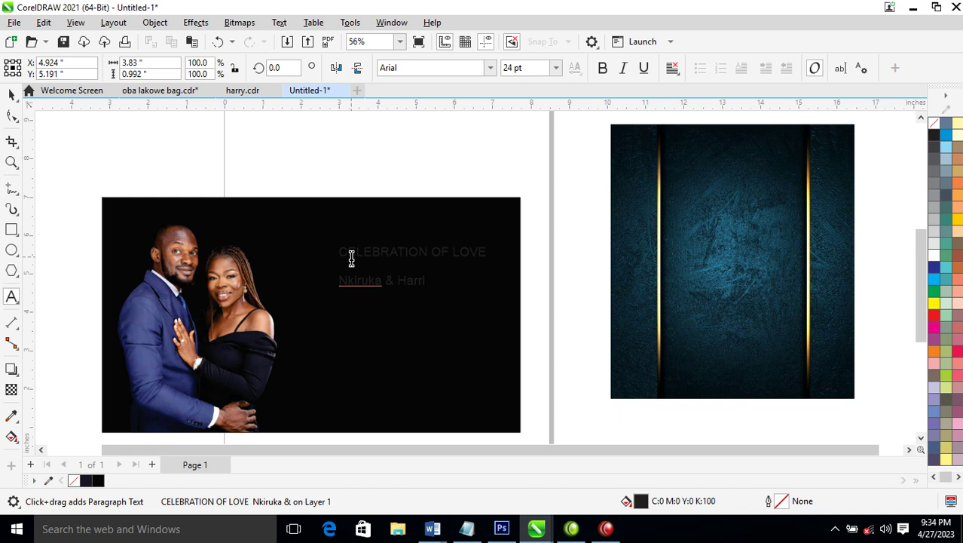
{"action": "key", "text": "ctrl+space"}
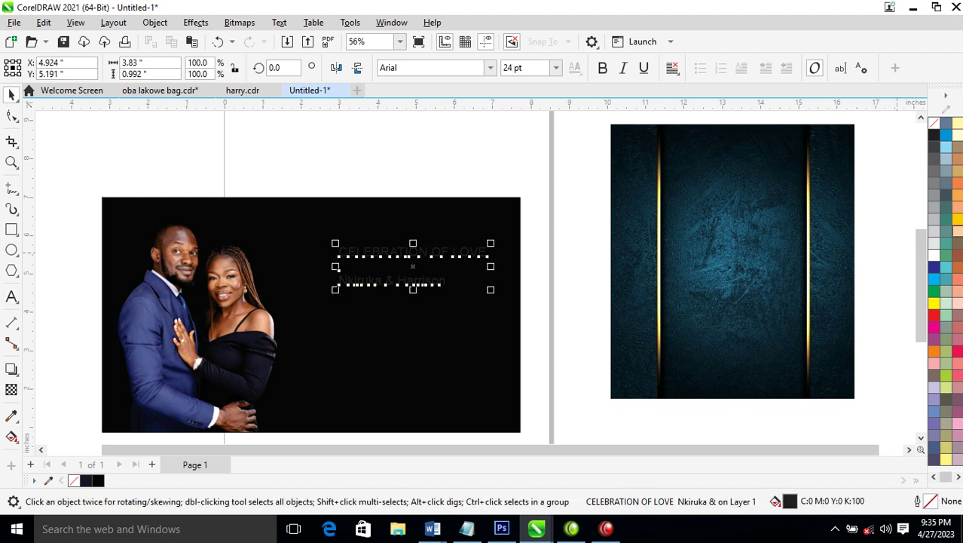
{"action": "left_click", "coordinate": [935, 256]}
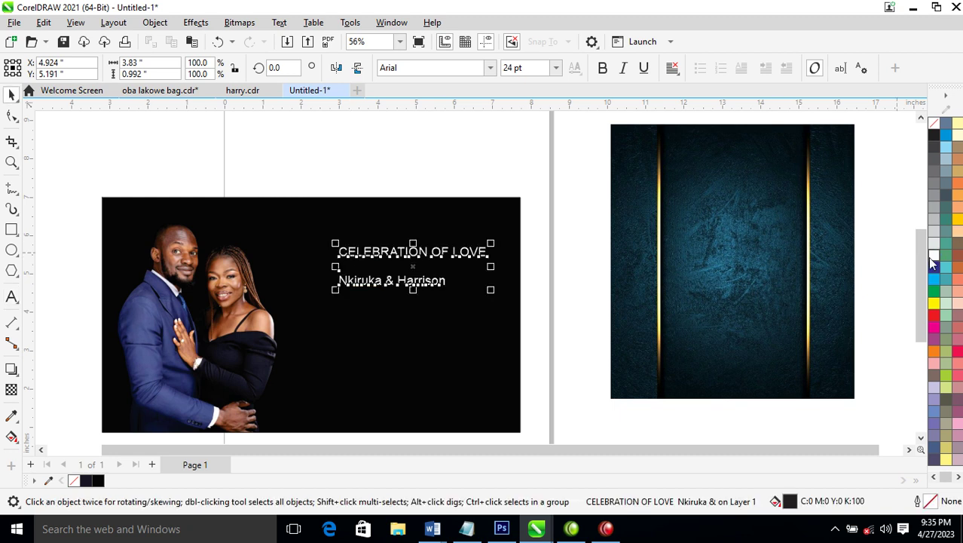
Set the banner text in Trajan Pro
{"action": "left_click", "coordinate": [491, 67]}
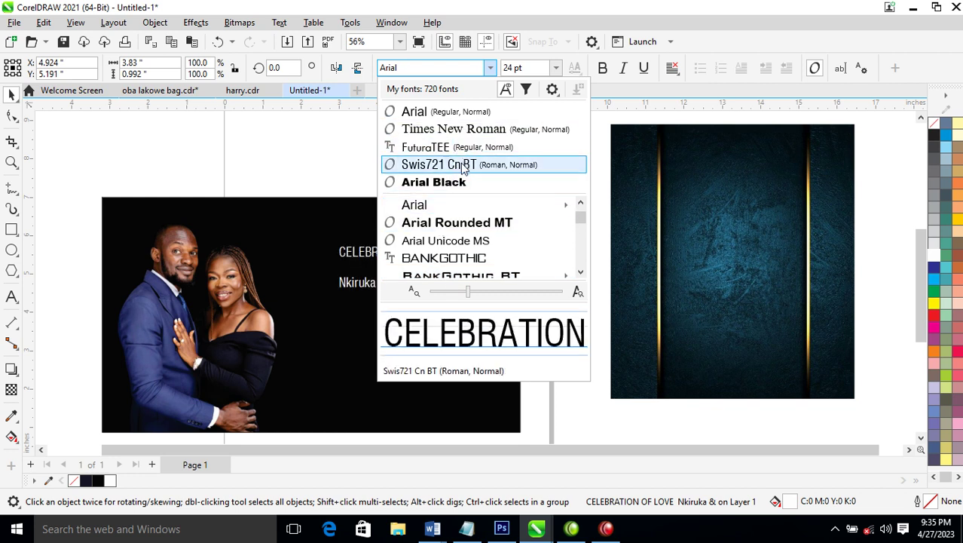
{"action": "key", "text": "t"}
{"action": "key", "text": "r"}
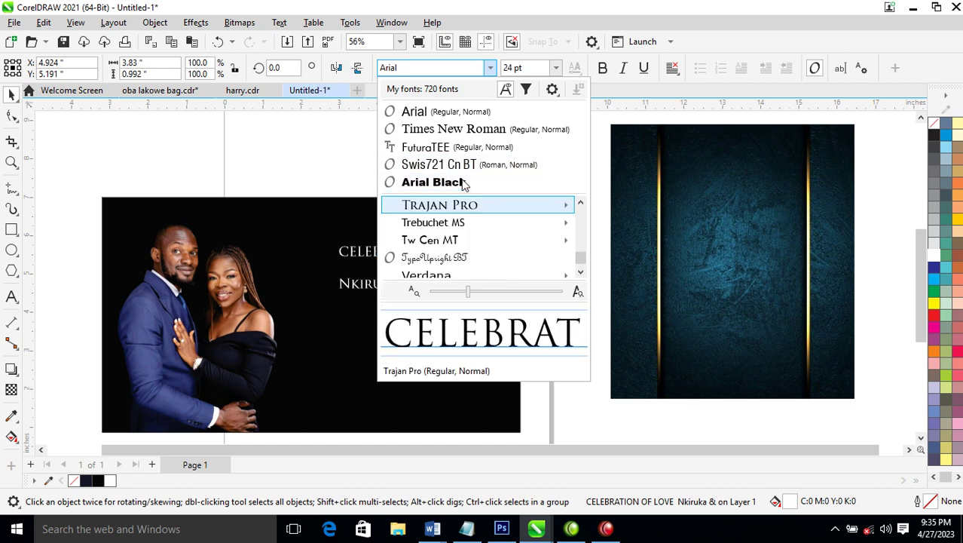
{"action": "left_click", "coordinate": [468, 205]}
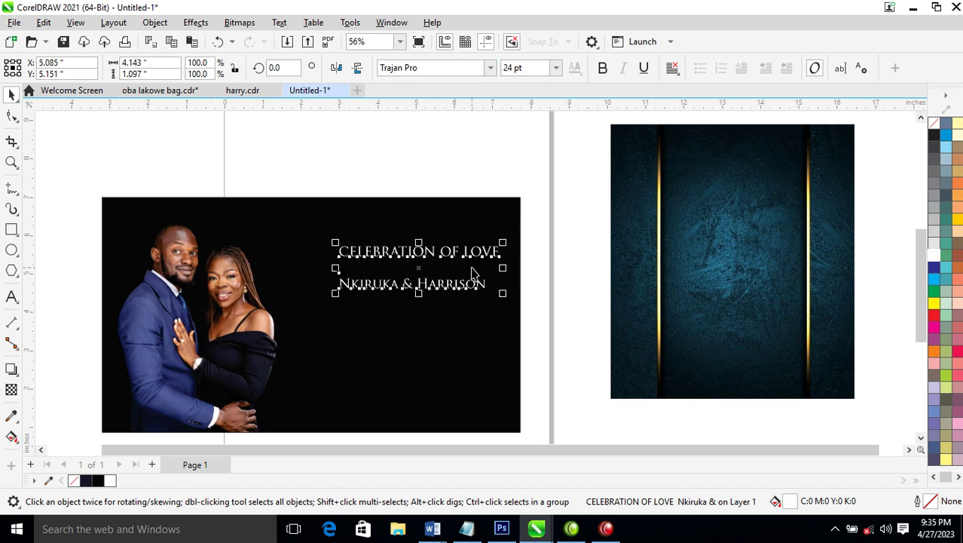
Place the heading near the banner top and the couple's names lower down
{"action": "left_click_drag", "start_coordinate": [492, 248], "coordinate": [430, 230]}
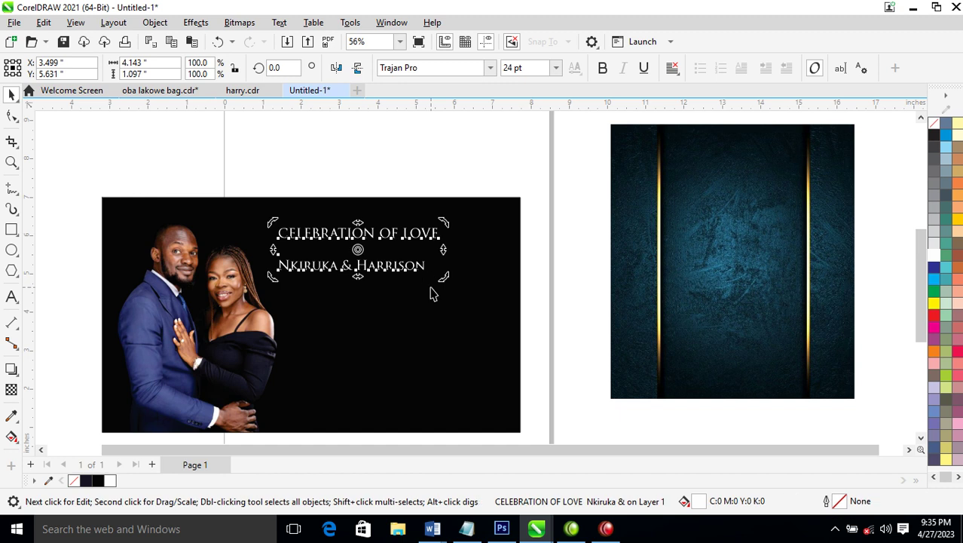
{"action": "left_click_drag", "start_coordinate": [428, 265], "coordinate": [448, 353]}
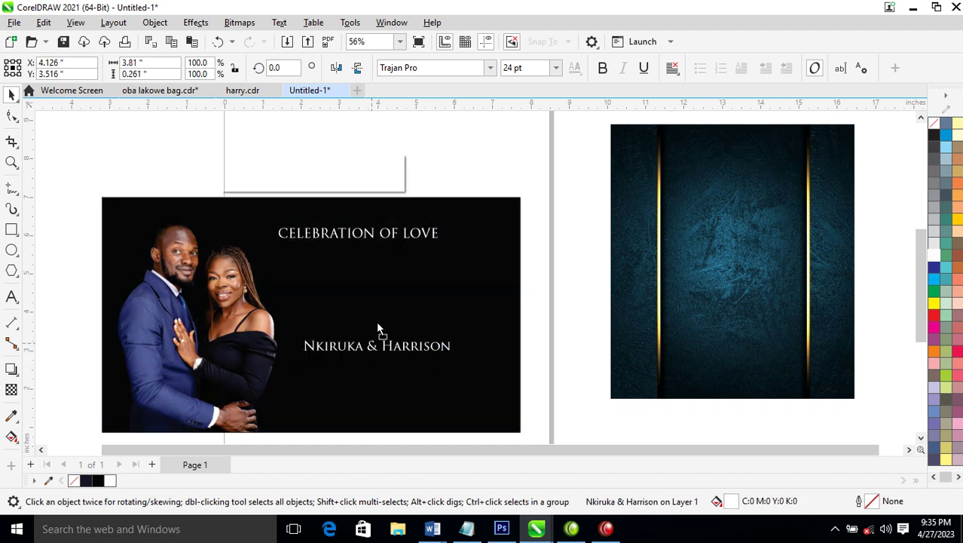
{"action": "left_click_drag", "start_coordinate": [376, 345], "coordinate": [384, 285]}
{"action": "left_click", "coordinate": [490, 68]}
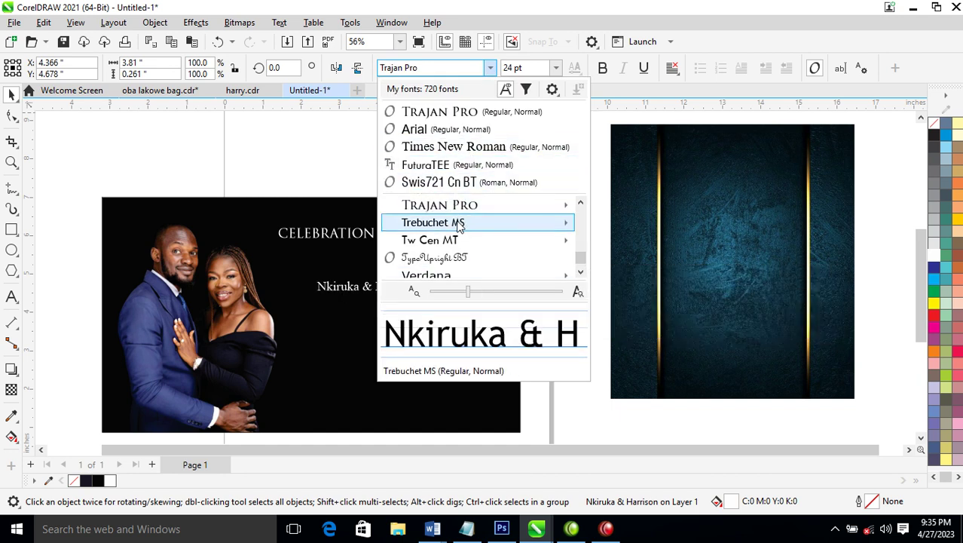
Set the couple's names in the FuturaTEE font
{"action": "mouse_move", "coordinate": [466, 242]}
{"action": "key", "text": "Right"}
{"action": "key", "text": "Down"}
{"action": "key", "text": "Down"}
{"action": "key", "text": "Down"}
{"action": "key", "text": "Down"}
{"action": "key", "text": "Down"}
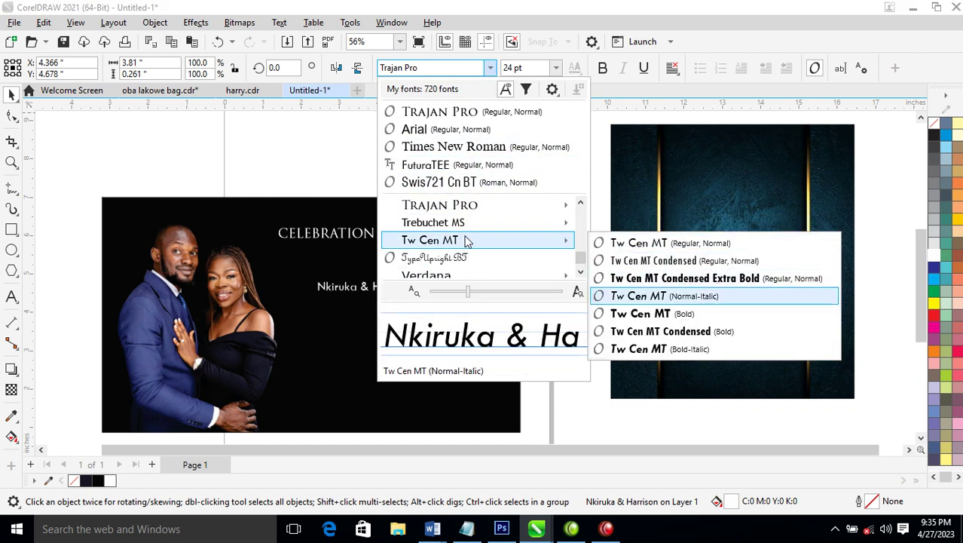
{"action": "key", "text": "Down"}
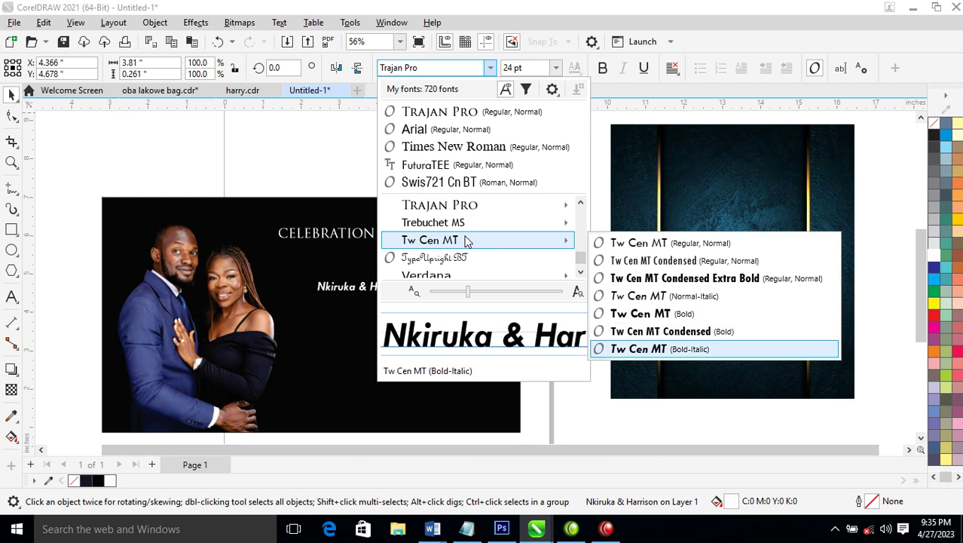
{"action": "key", "text": "Escape"}
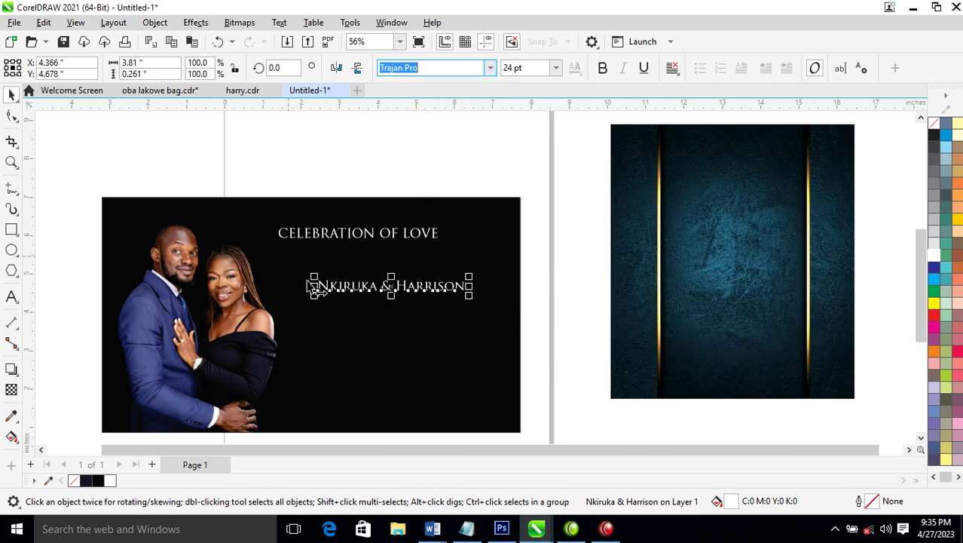
{"action": "left_click", "coordinate": [490, 70]}
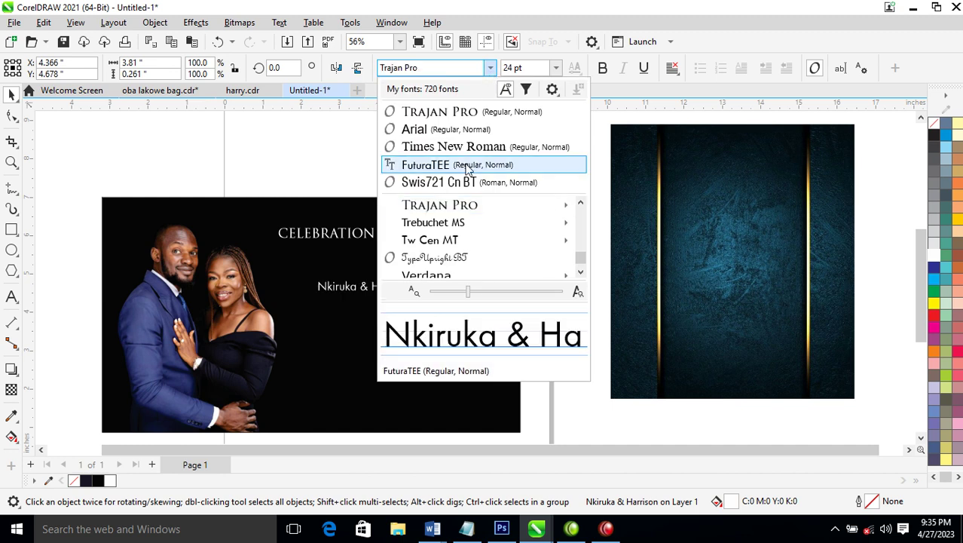
{"action": "key", "text": "Down"}
{"action": "key", "text": "Down"}
{"action": "key", "text": "Down"}
{"action": "key", "text": "Down"}
{"action": "key", "text": "Down"}
{"action": "key", "text": "Down"}
{"action": "key", "text": "Down"}
{"action": "key", "text": "Down"}
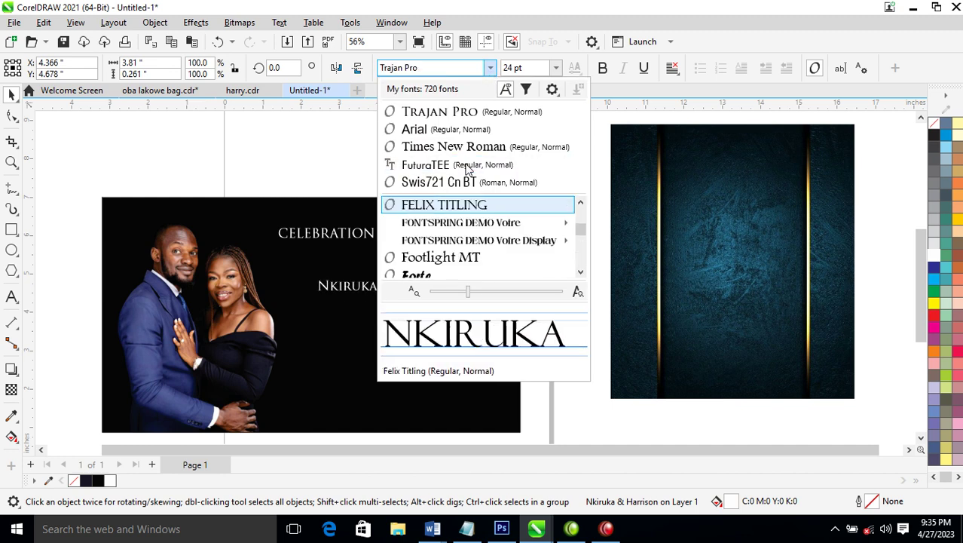
{"action": "key", "text": "Down"}
{"action": "key", "text": "Down"}
{"action": "key", "text": "Down"}
{"action": "key", "text": "Down"}
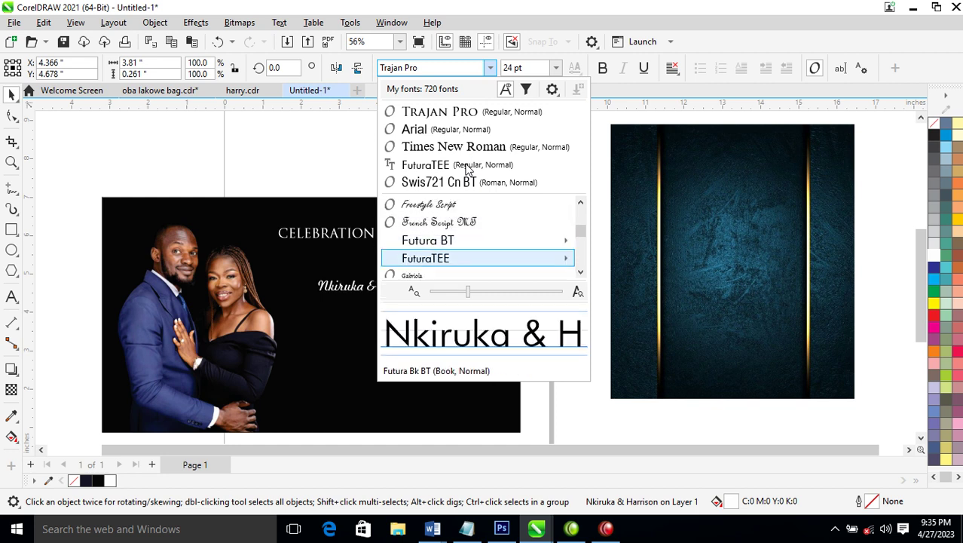
{"action": "key", "text": "Return"}
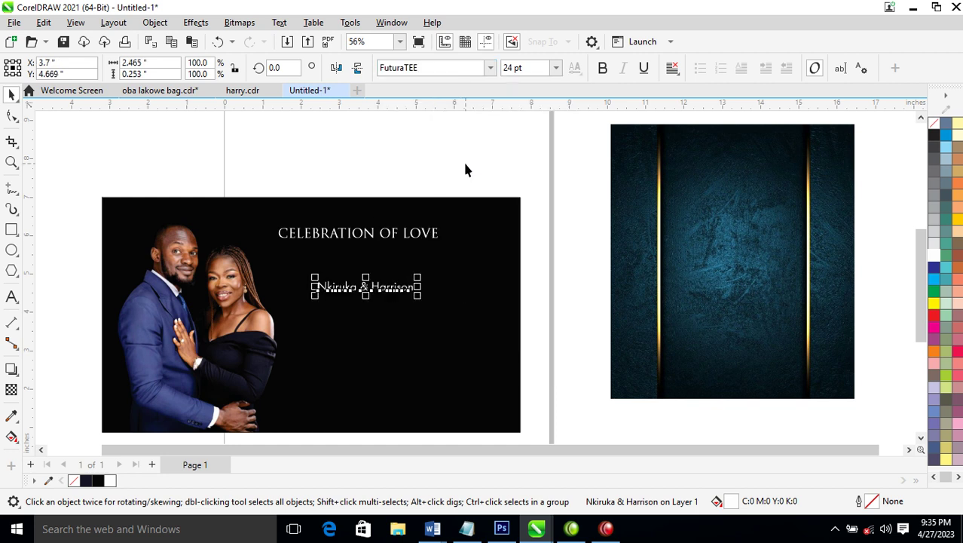
Make the names bold, enlarge them to about 49.6 pt, and nudge them left
{"action": "left_click", "coordinate": [602, 68]}
{"action": "left_click_drag", "start_coordinate": [444, 281], "coordinate": [555, 258]}
{"action": "left_click_drag", "start_coordinate": [495, 285], "coordinate": [459, 289]}
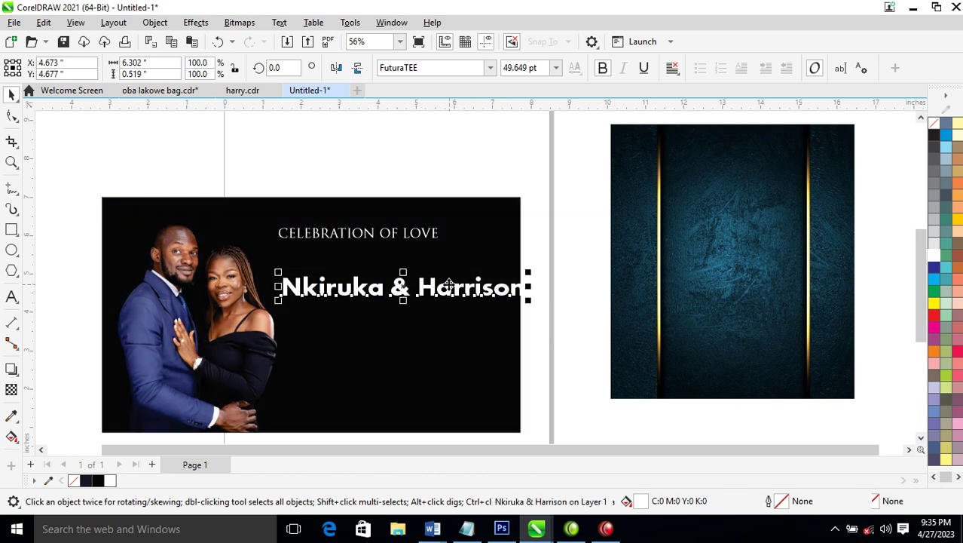
Tighten the names' letter spacing and break them apart into separate words with Ctrl+K
{"action": "left_click", "coordinate": [17, 117]}
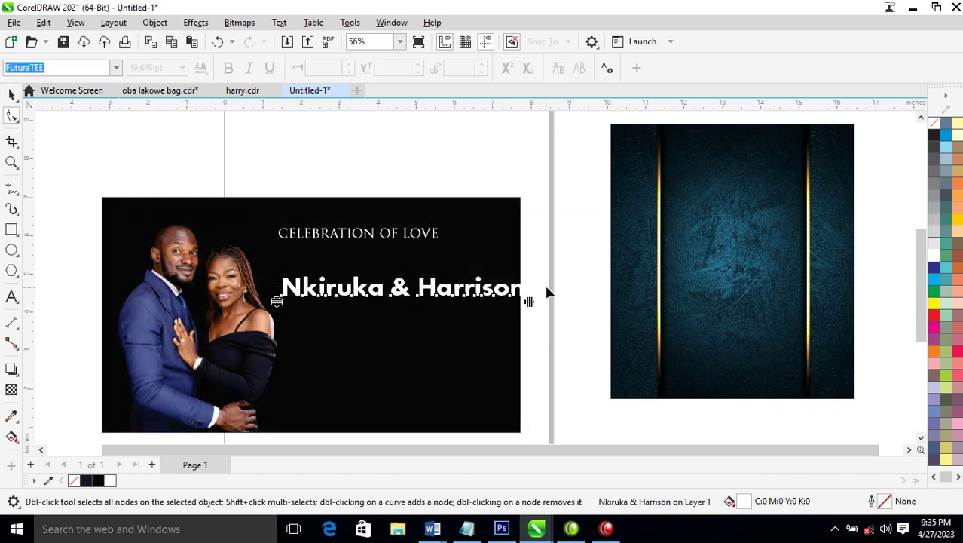
{"action": "left_click_drag", "start_coordinate": [529, 303], "coordinate": [499, 311]}
{"action": "key", "text": "space"}
{"action": "key", "text": "ctrl+k"}
Drop the second name to a second line with a Trajan Pro ampersand of about 29 pt before it
{"action": "key", "text": "z"}
{"action": "left_click_drag", "start_coordinate": [577, 204], "coordinate": [264, 404]}
{"action": "key", "text": "space"}
{"action": "left_click_drag", "start_coordinate": [519, 247], "coordinate": [390, 283]}
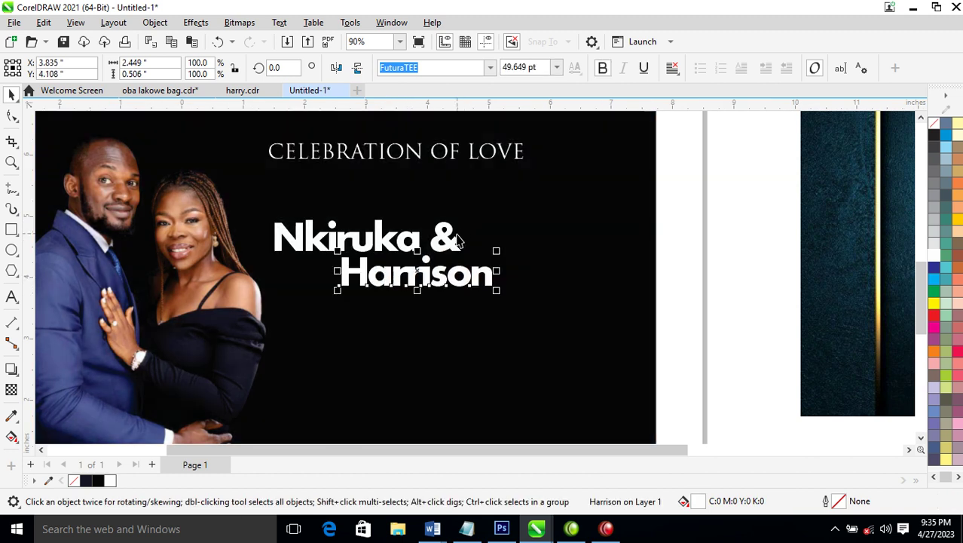
{"action": "left_click_drag", "start_coordinate": [454, 247], "coordinate": [326, 279]}
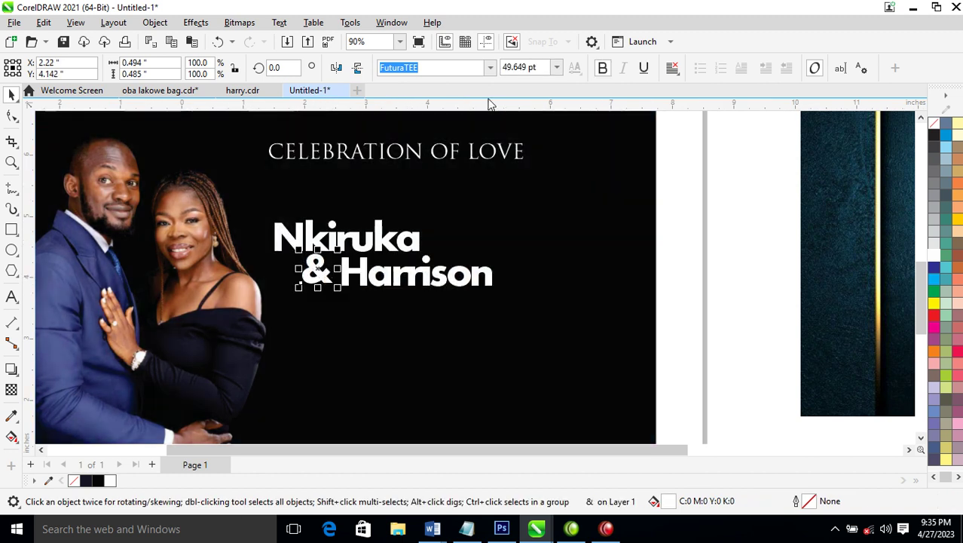
{"action": "left_click", "coordinate": [490, 68]}
{"action": "left_click", "coordinate": [440, 129]}
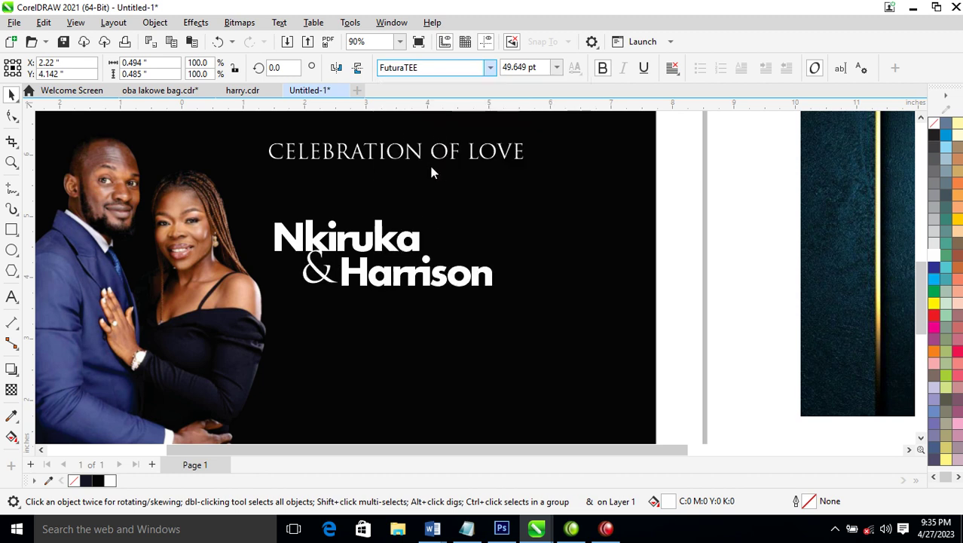
{"action": "left_click_drag", "start_coordinate": [340, 247], "coordinate": [348, 259]}
Select all three name pieces and enlarge them together to 78.093 pt
{"action": "left_click", "coordinate": [369, 275]}
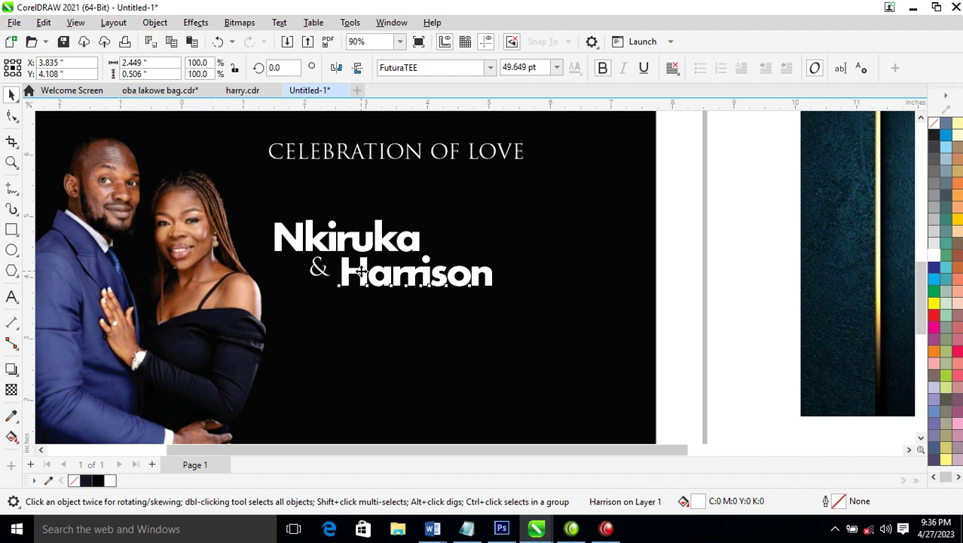
{"action": "left_click", "coordinate": [381, 285]}
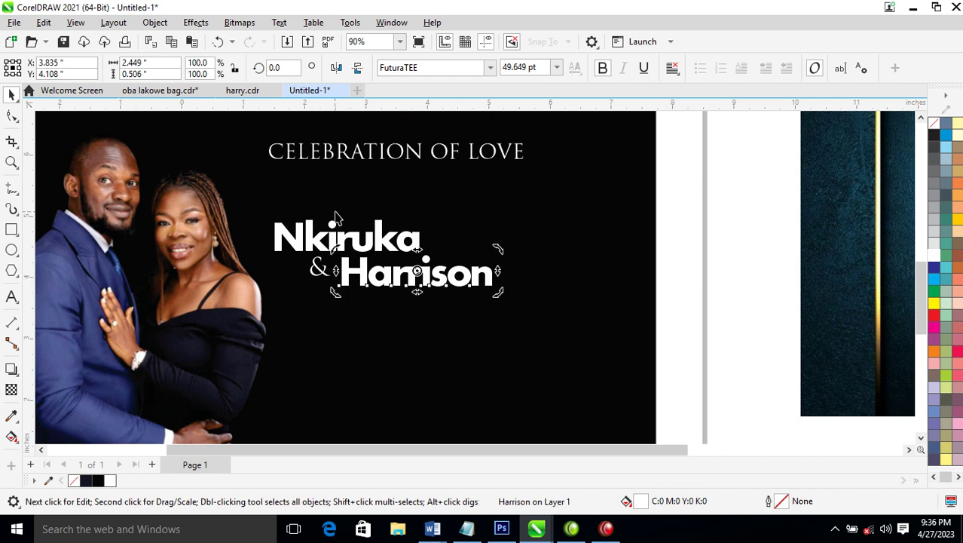
{"action": "left_click_drag", "start_coordinate": [257, 190], "coordinate": [534, 358]}
{"action": "left_click_drag", "start_coordinate": [501, 288], "coordinate": [597, 380]}
Enlarge the names further and settle them on the banner
{"action": "left_click_drag", "start_coordinate": [511, 275], "coordinate": [482, 294]}
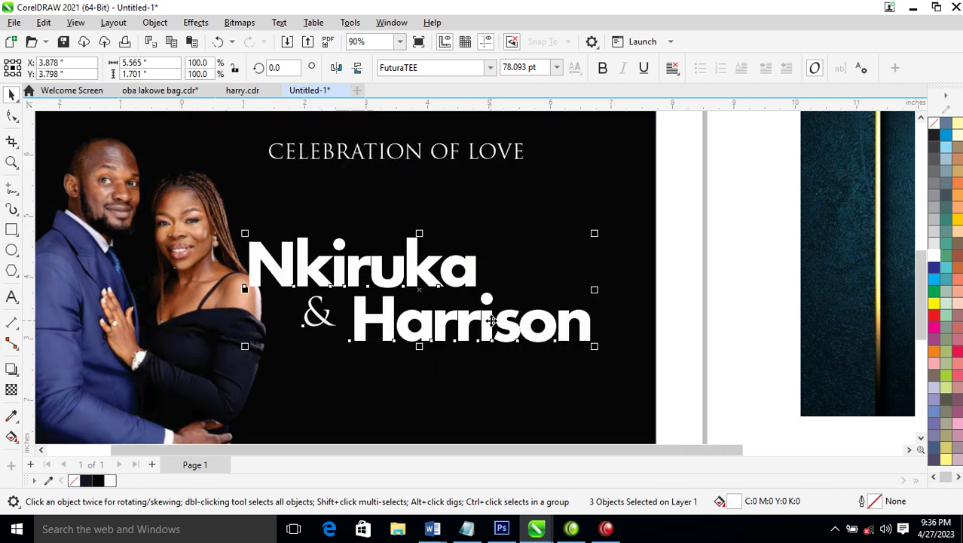
{"action": "scroll", "coordinate": [208, 212], "scroll_direction": "down", "scroll_amount": 4}
{"action": "left_click_drag", "start_coordinate": [208, 212], "coordinate": [712, 338]}
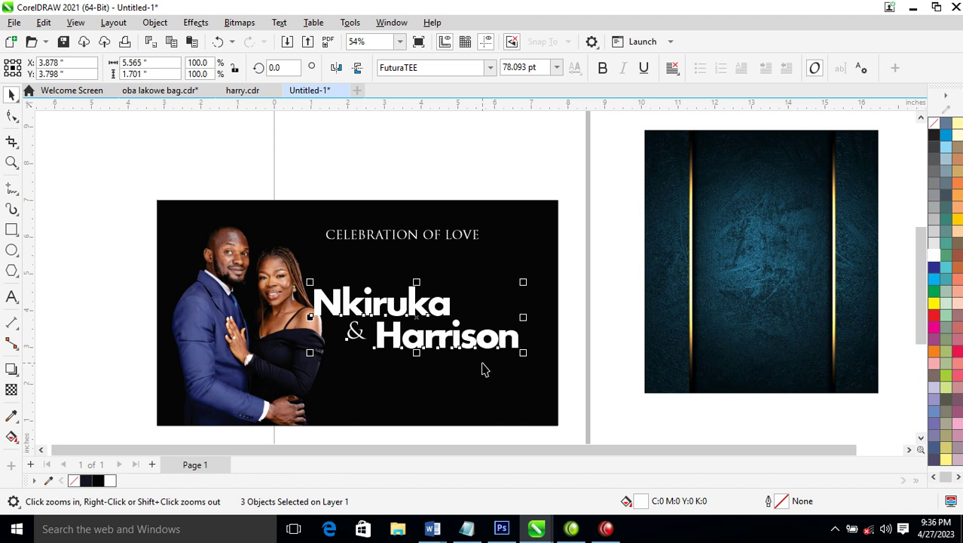
Convert the names to curves, weld them into one curve, and fill it cyan
{"action": "key", "text": "ctrl+q"}
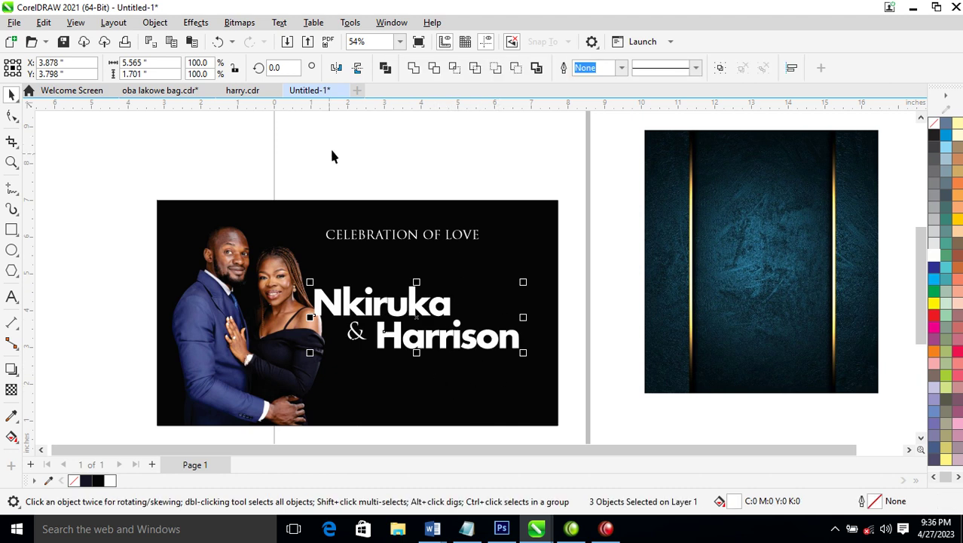
{"action": "left_click", "coordinate": [414, 68]}
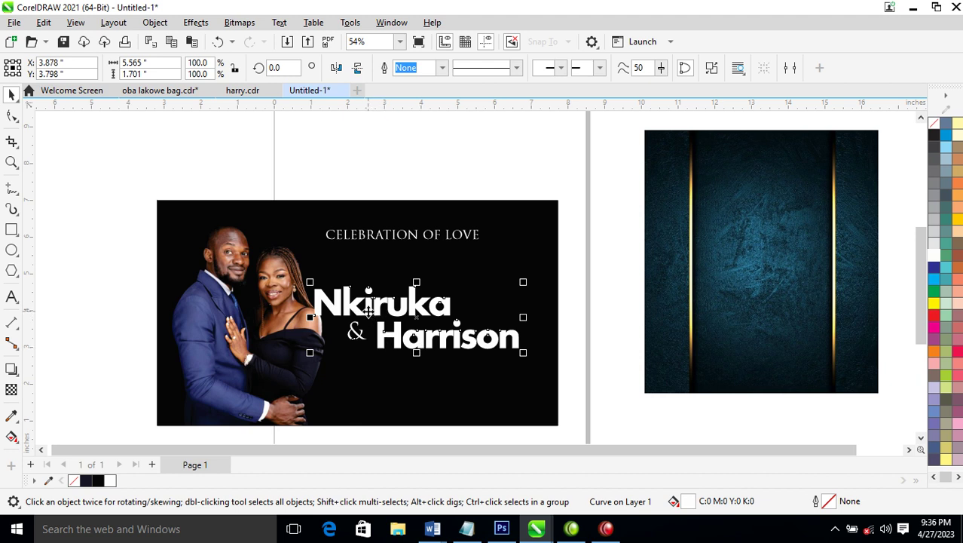
{"action": "key", "text": "z"}
{"action": "left_click_drag", "start_coordinate": [286, 257], "coordinate": [588, 408]}
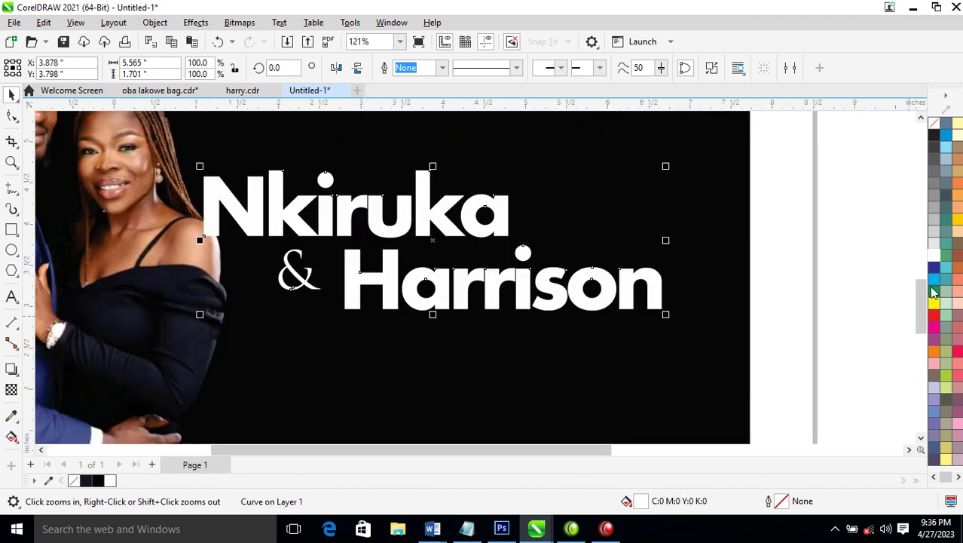
{"action": "left_click", "coordinate": [934, 279]}
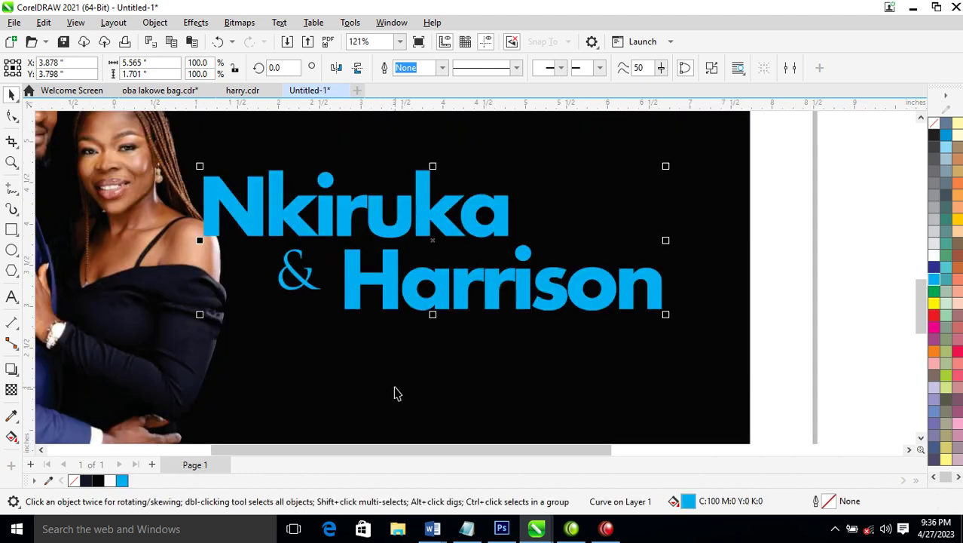
Browse the drop shadow and transparency tools to reach the interactive effects flyout
{"action": "left_click", "coordinate": [12, 369]}
{"action": "left_click", "coordinate": [11, 389]}
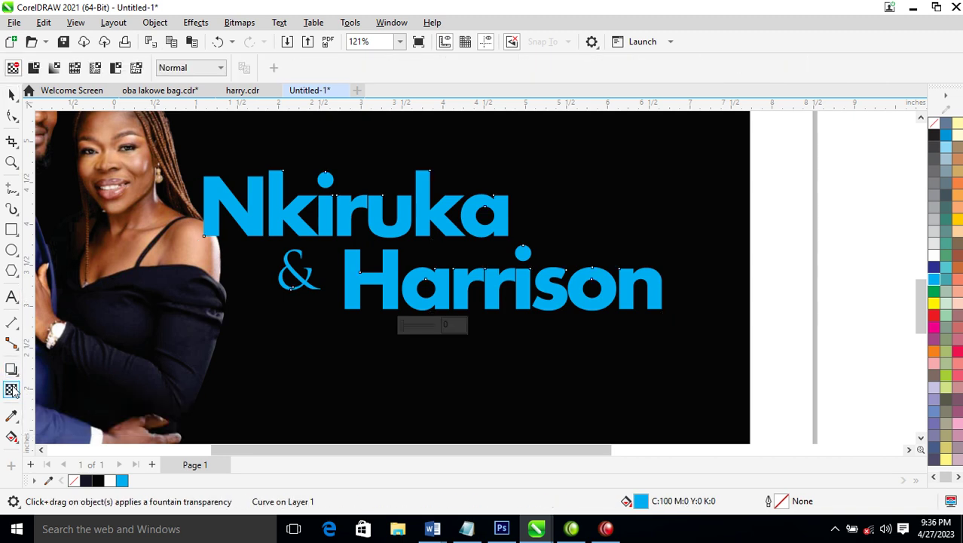
{"action": "left_click", "coordinate": [12, 369]}
{"action": "left_click", "coordinate": [12, 369]}
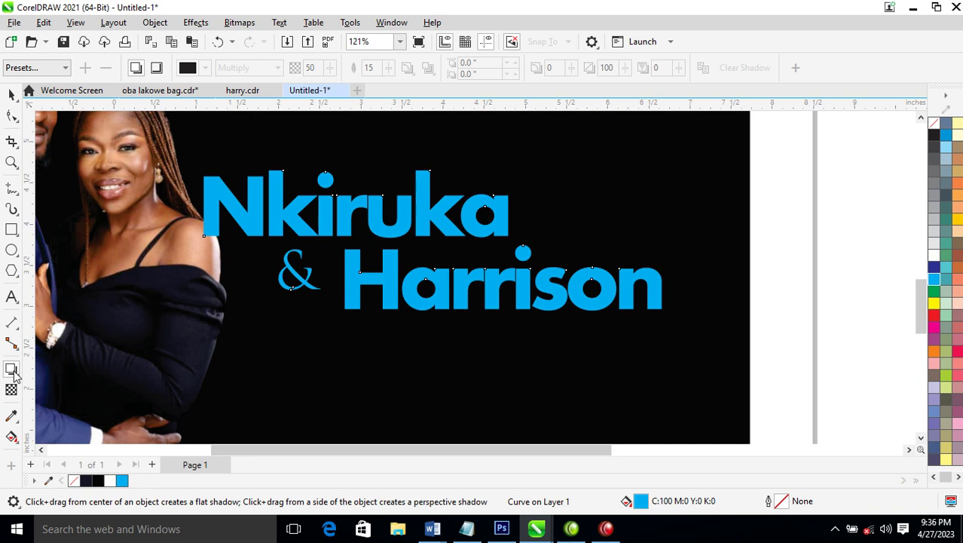
{"action": "left_click", "coordinate": [12, 373]}
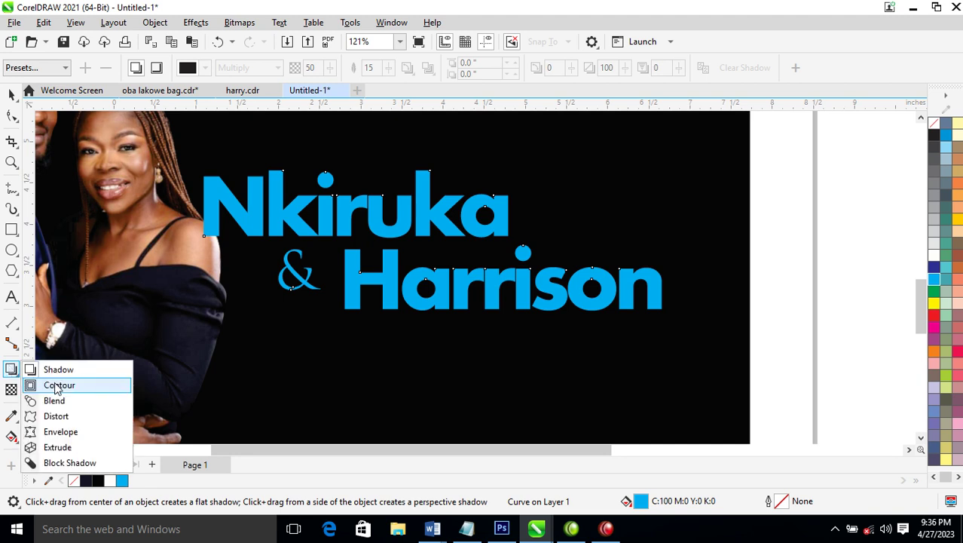
Add a dark outward contour around the cyan names and adjust its offset
{"action": "left_click", "coordinate": [57, 386]}
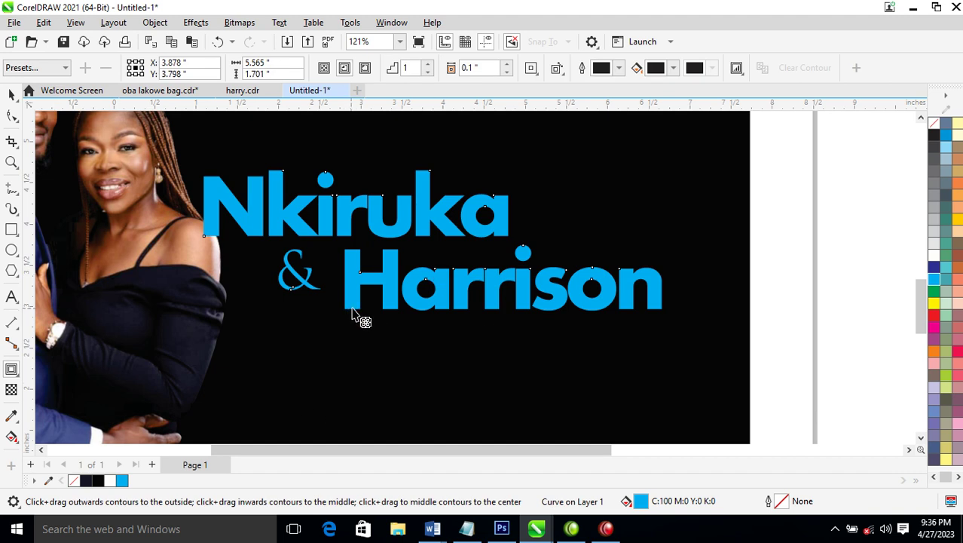
{"action": "left_click_drag", "start_coordinate": [303, 299], "coordinate": [304, 320]}
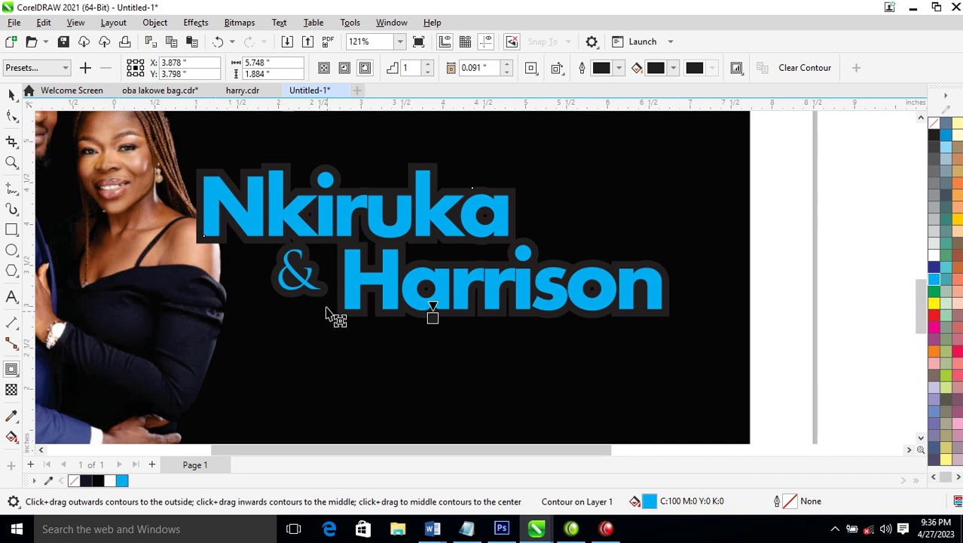
{"action": "mouse_move", "coordinate": [299, 312]}
{"action": "left_mouse_down"}
{"action": "mouse_move", "coordinate": [294, 289]}
{"action": "mouse_move", "coordinate": [300, 313]}
{"action": "left_mouse_up"}
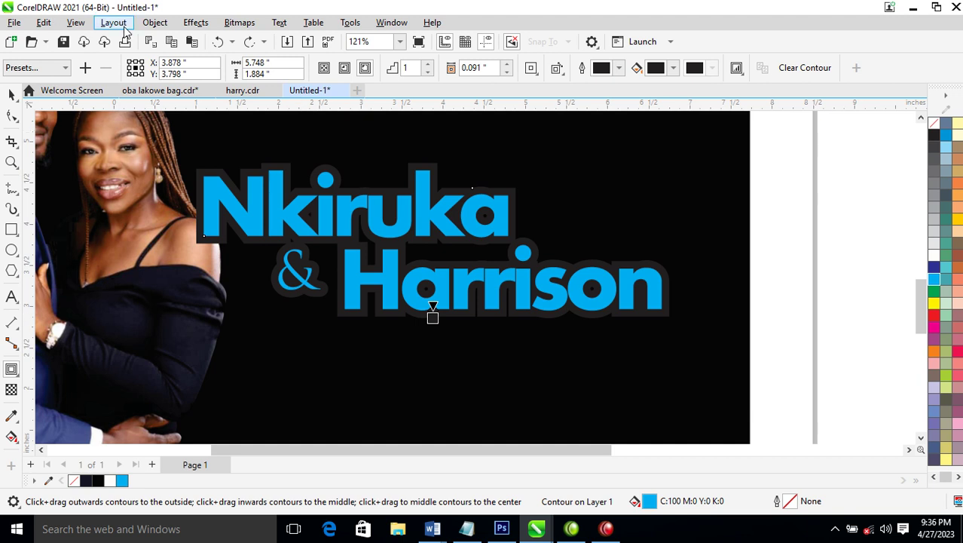
Break the contour apart into its own object and reselect the cyan names curve
{"action": "left_click", "coordinate": [157, 25]}
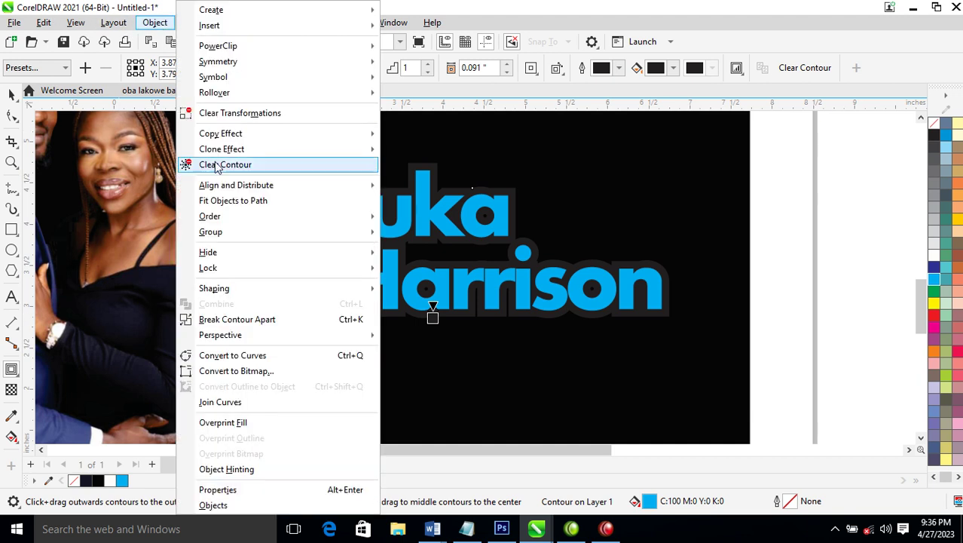
{"action": "left_click", "coordinate": [262, 323]}
{"action": "key", "text": "space"}
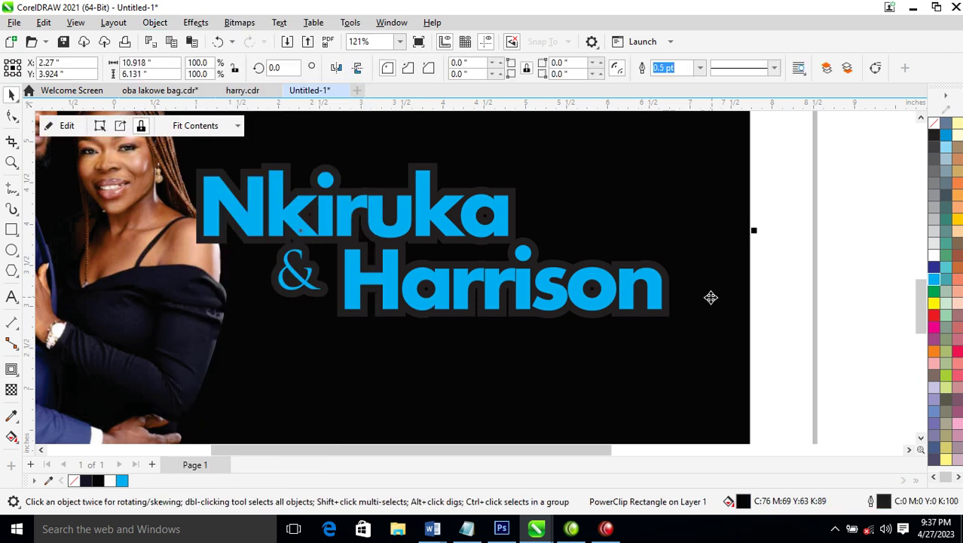
{"action": "left_click", "coordinate": [803, 261]}
{"action": "left_click", "coordinate": [663, 289]}
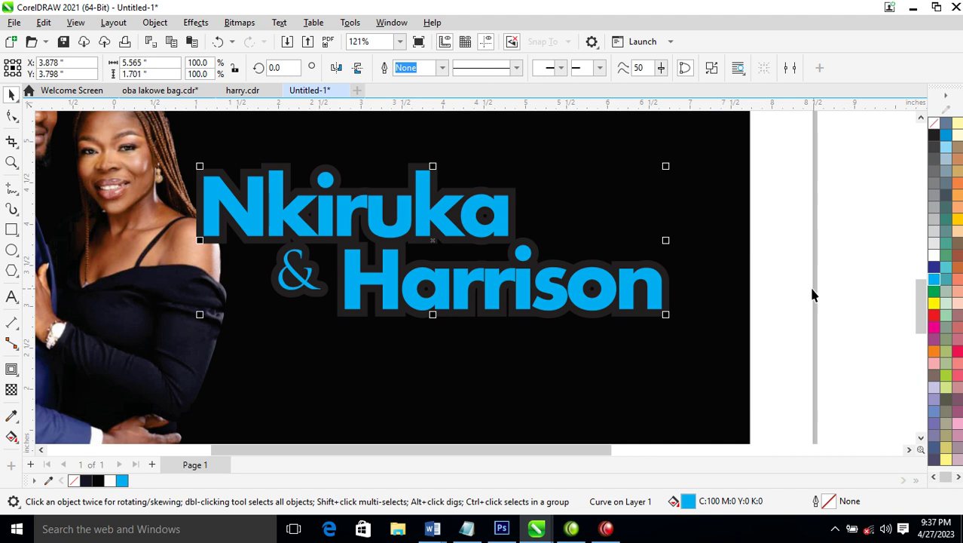
Recolour the names white and bring the blue background image into view
{"action": "left_click", "coordinate": [934, 255]}
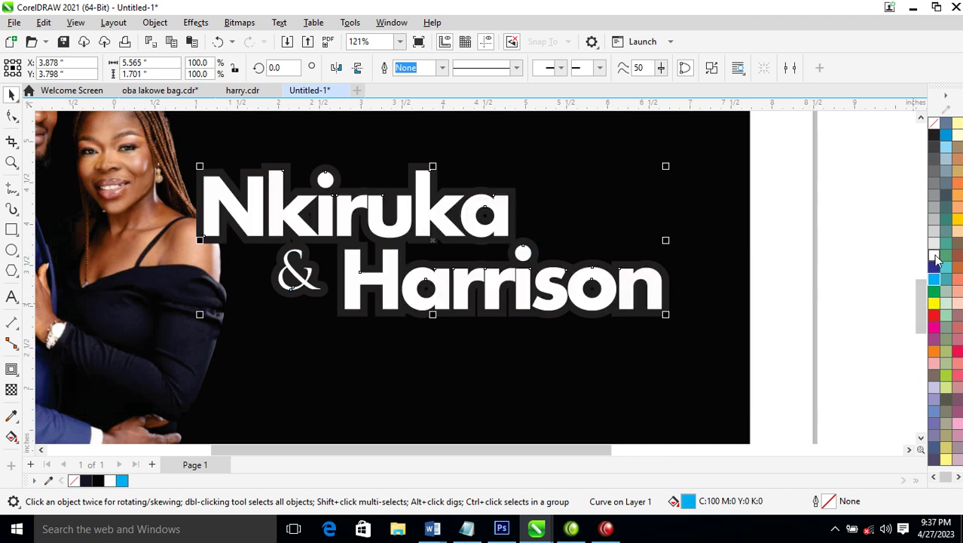
{"action": "scroll", "coordinate": [852, 271], "scroll_direction": "down", "scroll_amount": 3}
{"action": "key", "text": "z"}
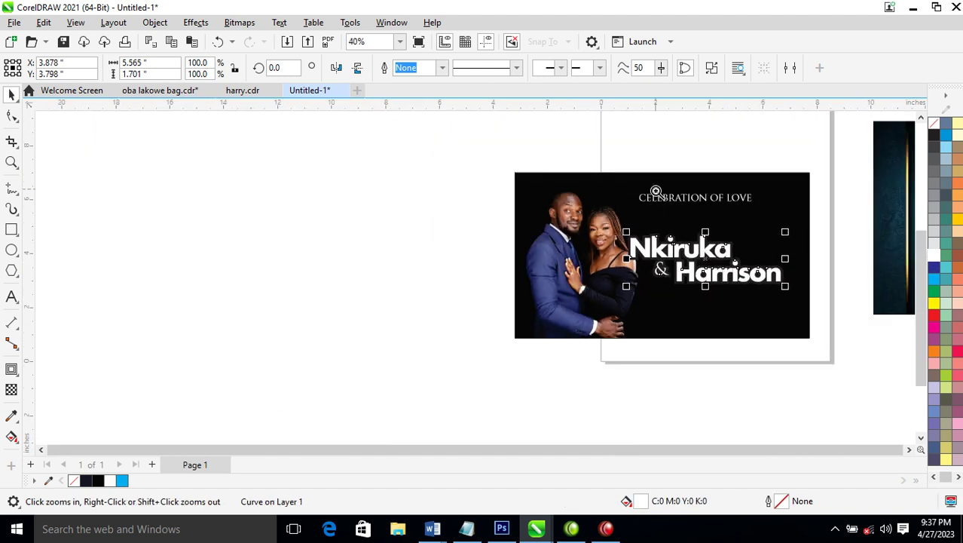
{"action": "left_click_drag", "start_coordinate": [577, 155], "coordinate": [900, 240]}
{"action": "key", "text": "space"}
{"action": "left_click_drag", "start_coordinate": [707, 219], "coordinate": [733, 253]}
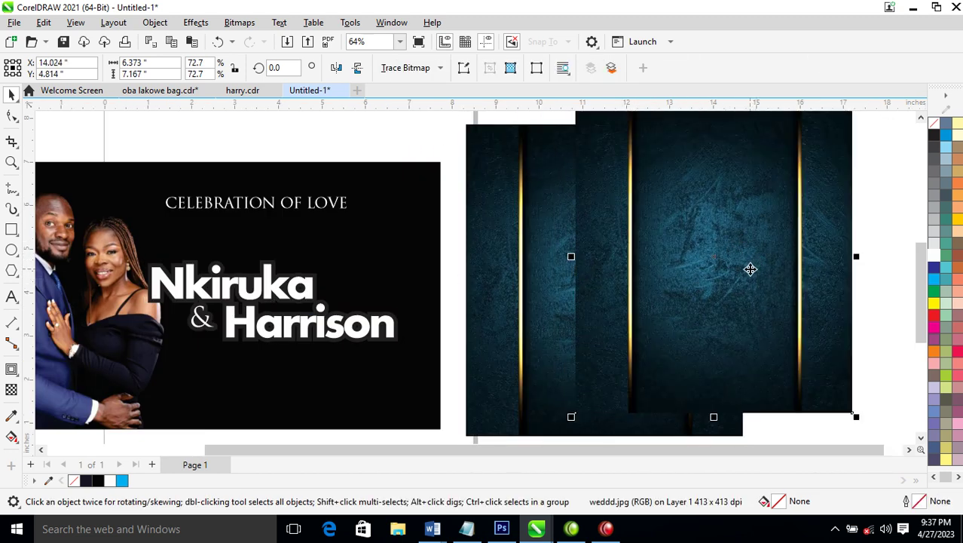
{"action": "key", "text": "ctrl+z"}
Rotate the blue texture image to 270° and PowerClip it inside the names
{"action": "left_click", "coordinate": [707, 177]}
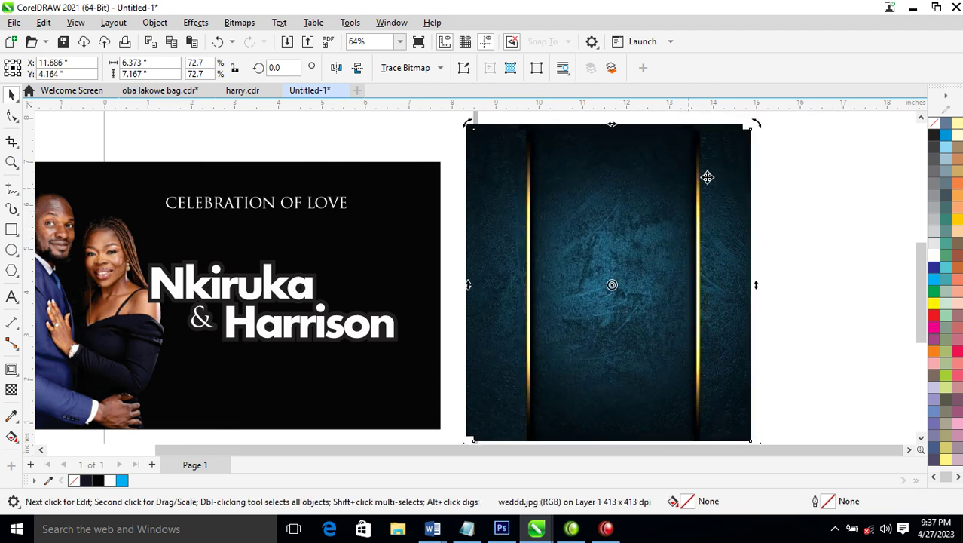
{"action": "left_click_drag", "start_coordinate": [758, 125], "coordinate": [789, 433]}
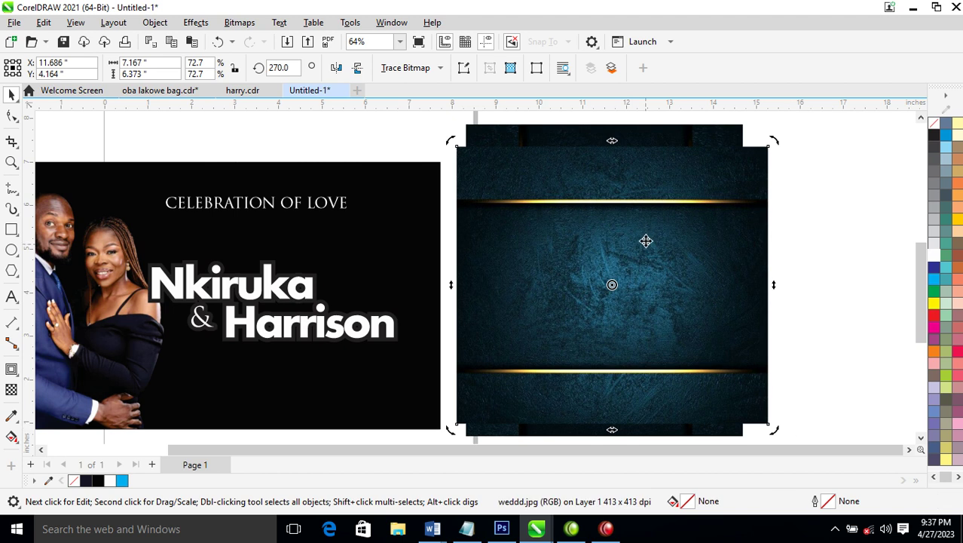
{"action": "left_click", "coordinate": [155, 22]}
{"action": "mouse_move", "coordinate": [230, 45]}
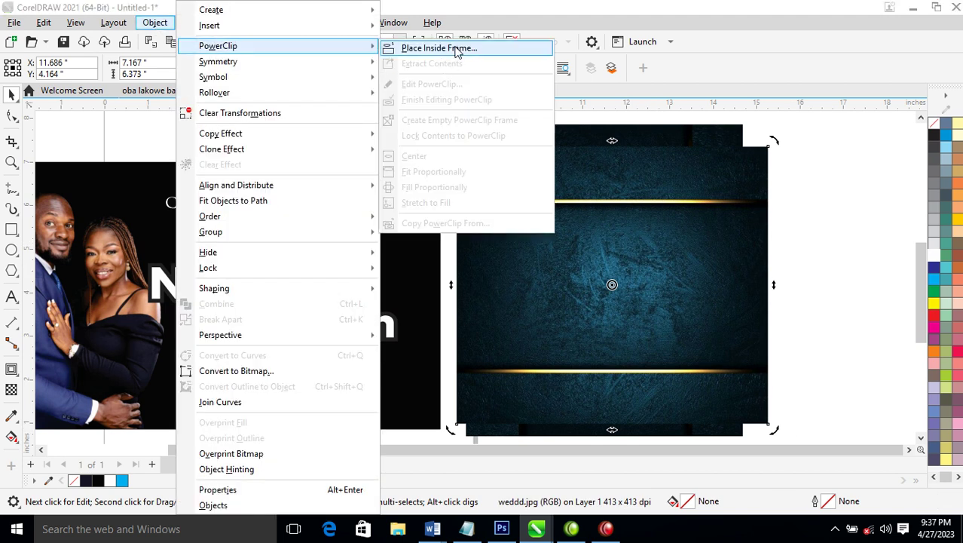
{"action": "left_click", "coordinate": [450, 49]}
{"action": "left_click", "coordinate": [304, 280]}
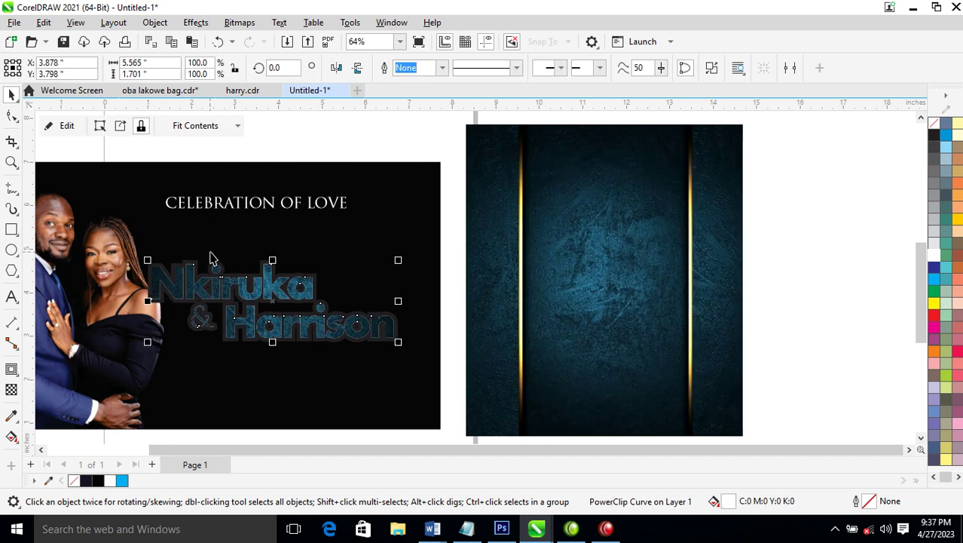
Zoom in to inspect the textured names and the right texture panel
{"action": "key", "text": "z"}
{"action": "left_click_drag", "start_coordinate": [146, 226], "coordinate": [473, 381]}
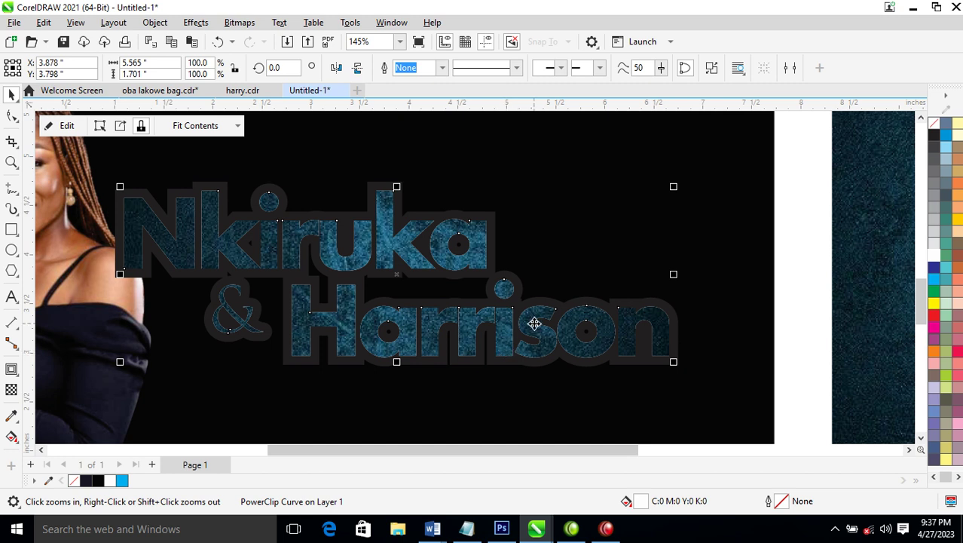
{"action": "scroll", "coordinate": [534, 323], "scroll_direction": "down", "scroll_amount": 2}
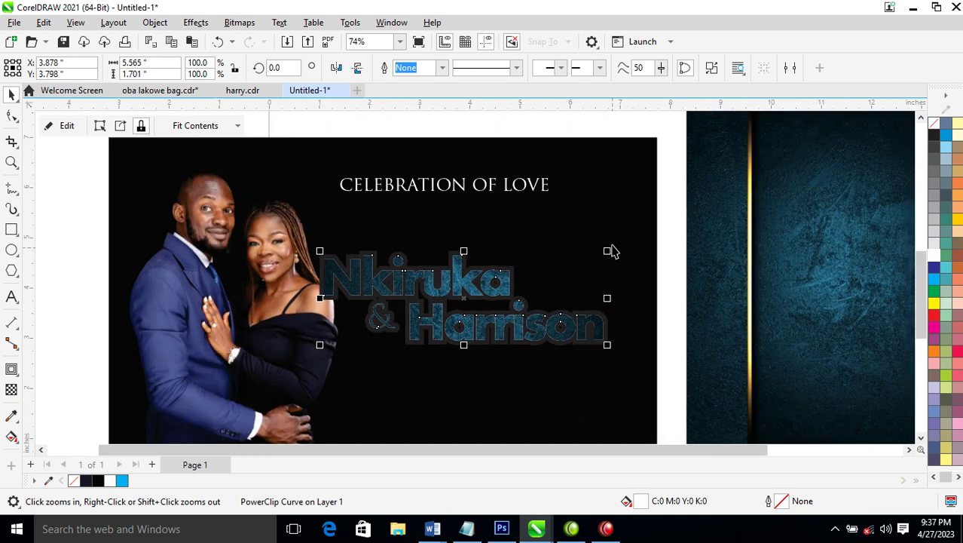
{"action": "left_click_drag", "start_coordinate": [323, 200], "coordinate": [766, 395]}
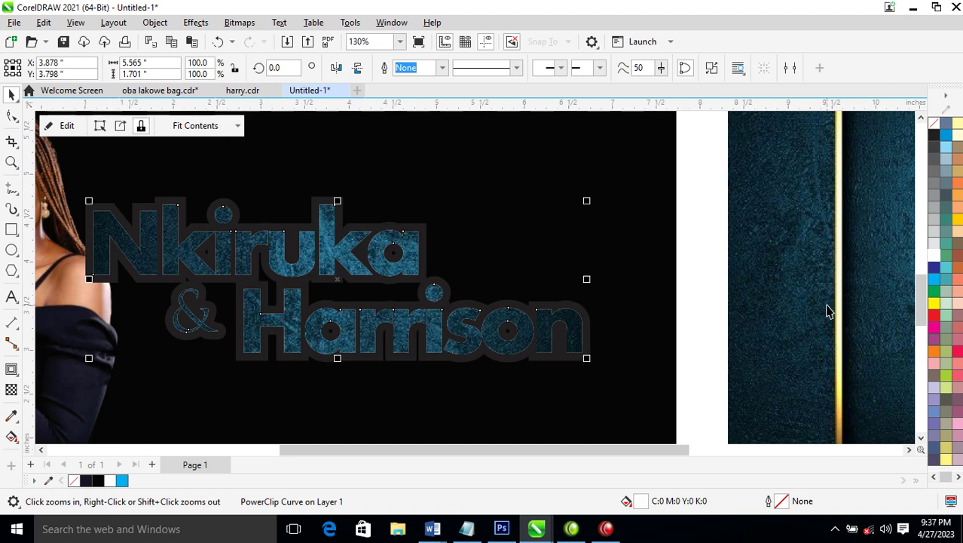
{"action": "scroll", "coordinate": [828, 313], "scroll_direction": "down", "scroll_amount": 3}
Convert the right texture panel to a Grayscale (8-bit) bitmap
{"action": "left_click", "coordinate": [848, 279]}
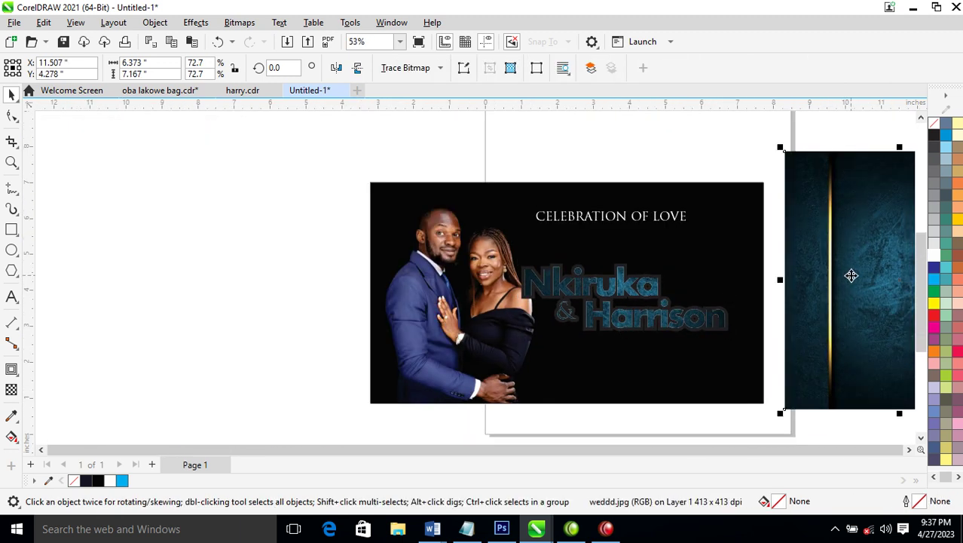
{"action": "left_click", "coordinate": [251, 21]}
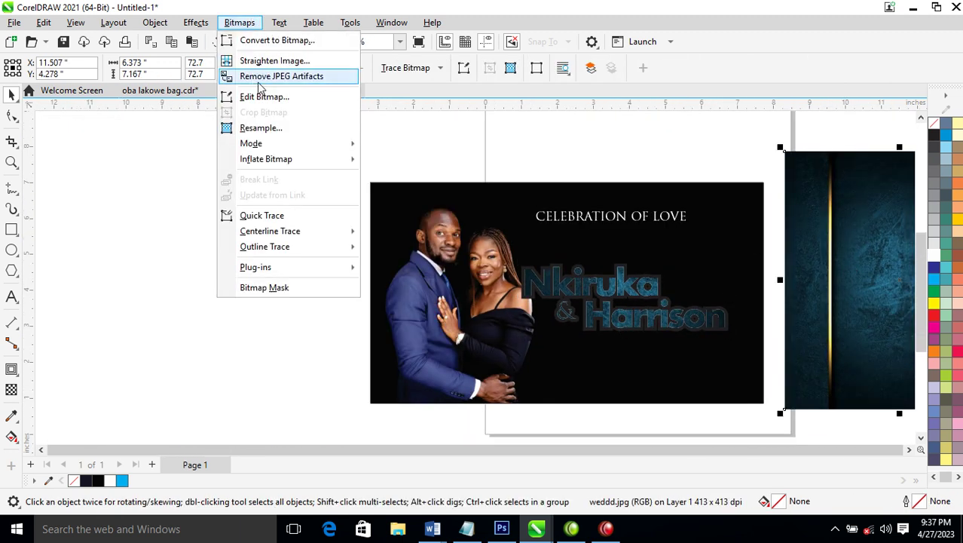
{"action": "left_click", "coordinate": [279, 45]}
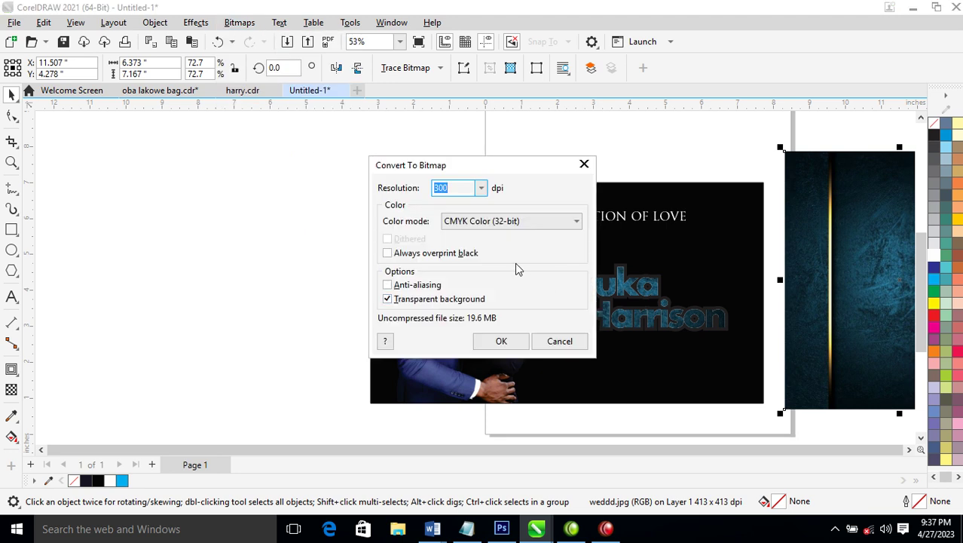
{"action": "left_click", "coordinate": [572, 222]}
{"action": "left_click", "coordinate": [485, 257]}
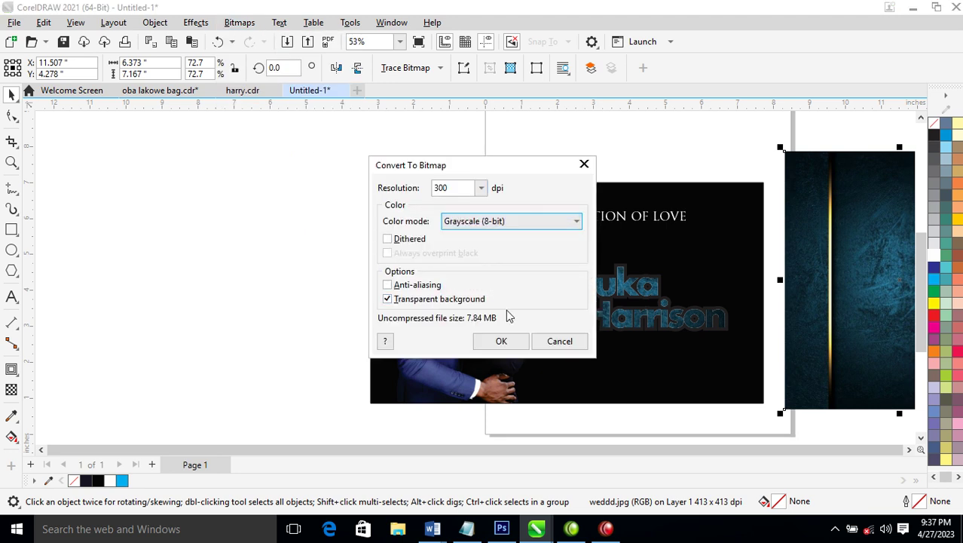
{"action": "left_click", "coordinate": [501, 341]}
{"action": "scroll", "coordinate": [772, 383], "scroll_direction": "down", "scroll_amount": 3}
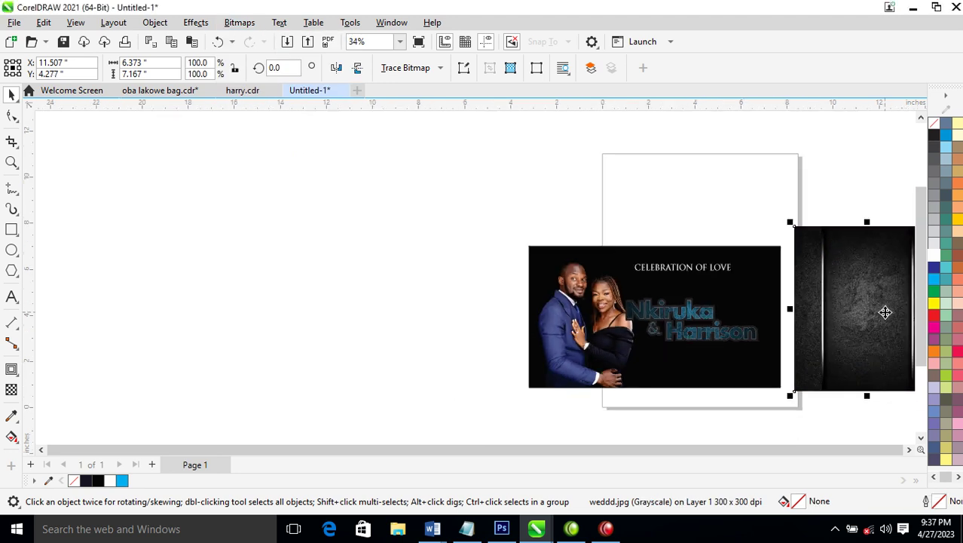
{"action": "key", "text": "z"}
{"action": "left_click_drag", "start_coordinate": [859, 221], "coordinate": [513, 307]}
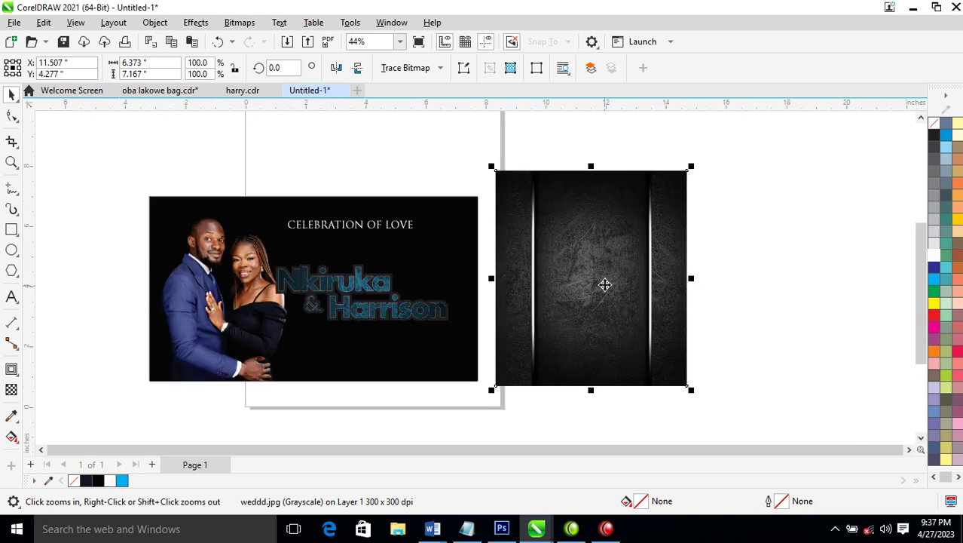
Raise the Tone Curve to lighten the grayscale texture panel and apply it
{"action": "left_click", "coordinate": [198, 22]}
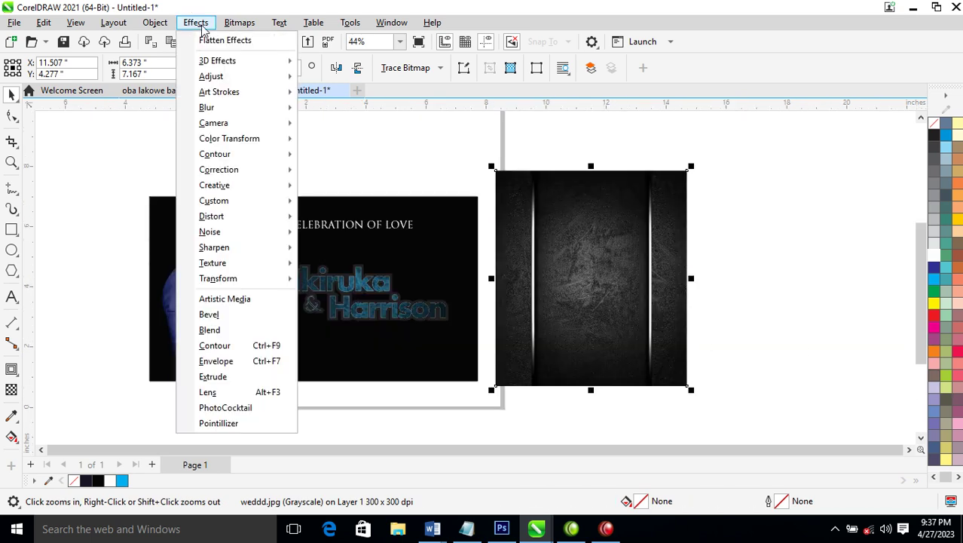
{"action": "mouse_move", "coordinate": [219, 66]}
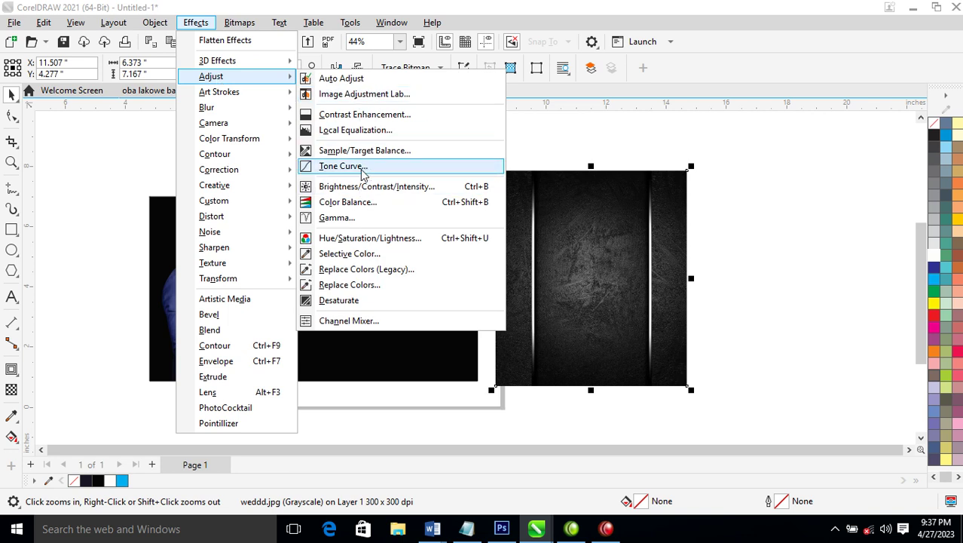
{"action": "left_click", "coordinate": [343, 166]}
{"action": "left_click_drag", "start_coordinate": [411, 81], "coordinate": [609, 178]}
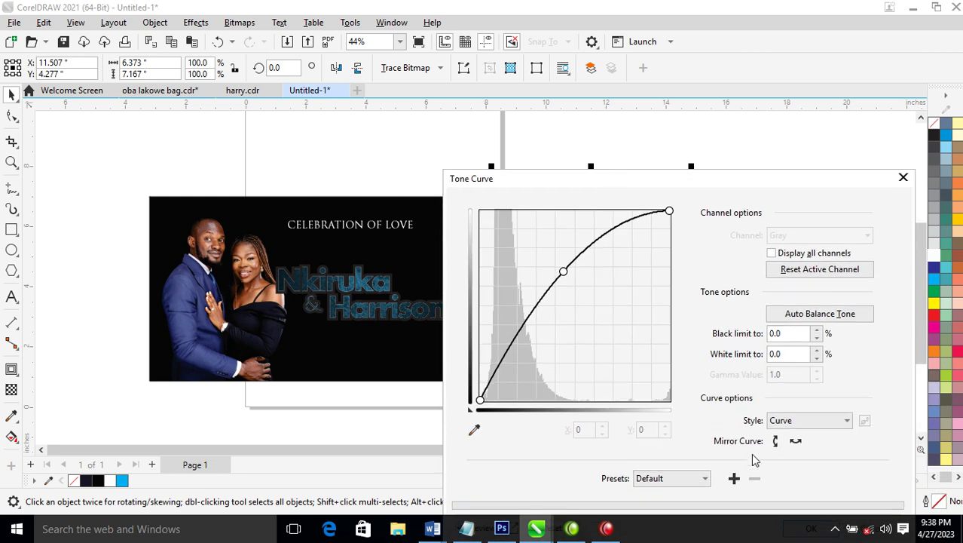
{"action": "left_click_drag", "start_coordinate": [746, 183], "coordinate": [691, 15]}
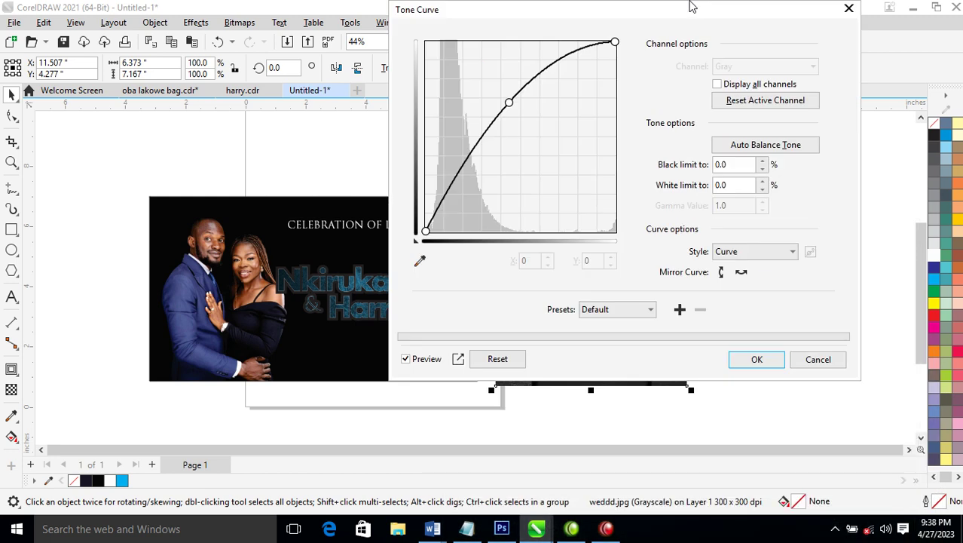
{"action": "left_click", "coordinate": [751, 361]}
{"action": "left_click", "coordinate": [637, 219]}
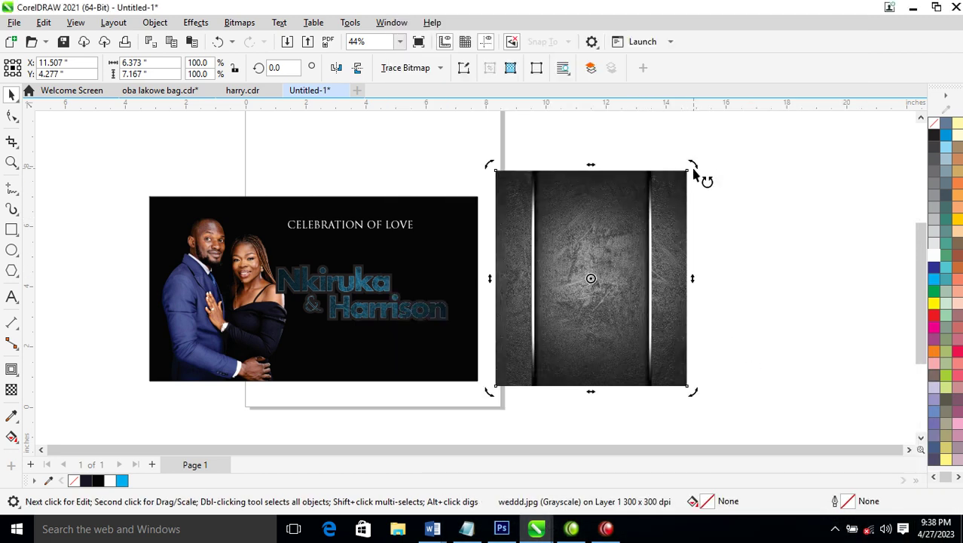
Rotate the grayscale panel to 270° and PowerClip it inside the dark outline behind the names
{"action": "left_click_drag", "start_coordinate": [694, 173], "coordinate": [719, 403]}
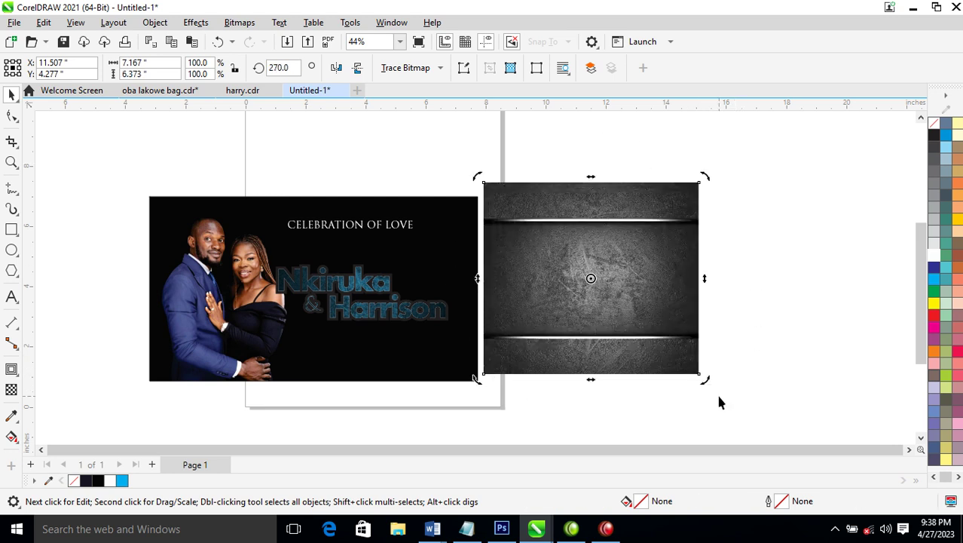
{"action": "key", "text": "z"}
{"action": "left_click_drag", "start_coordinate": [393, 260], "coordinate": [535, 339]}
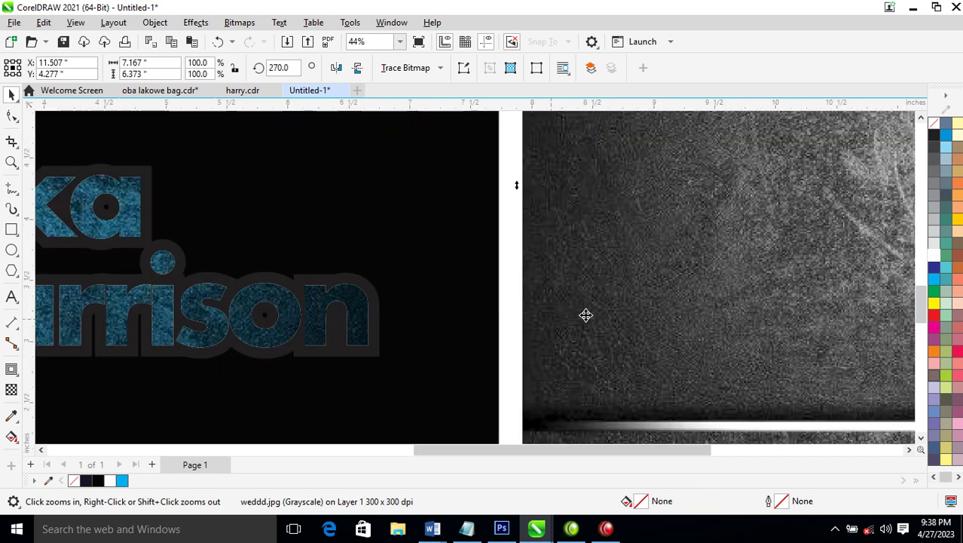
{"action": "key", "text": "space"}
{"action": "left_click", "coordinate": [348, 366]}
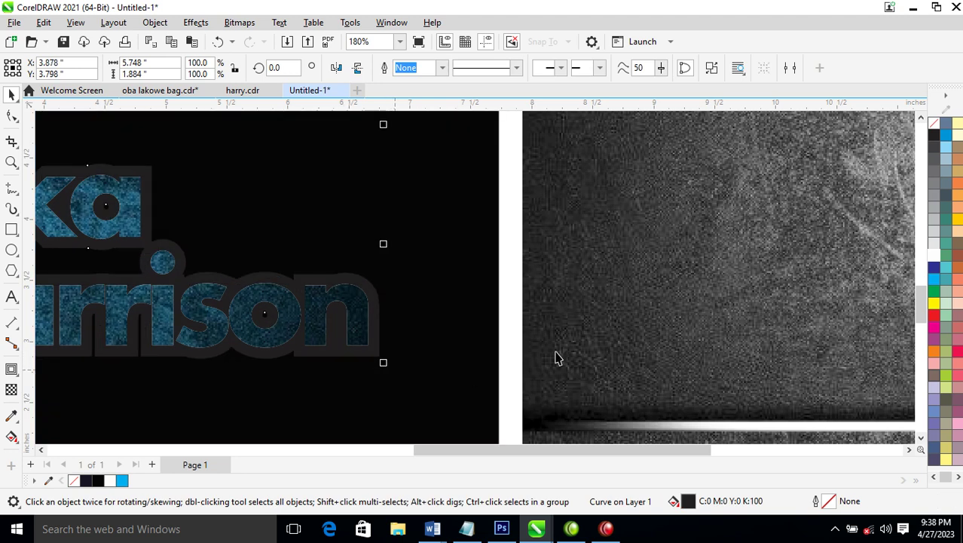
{"action": "left_click", "coordinate": [608, 327]}
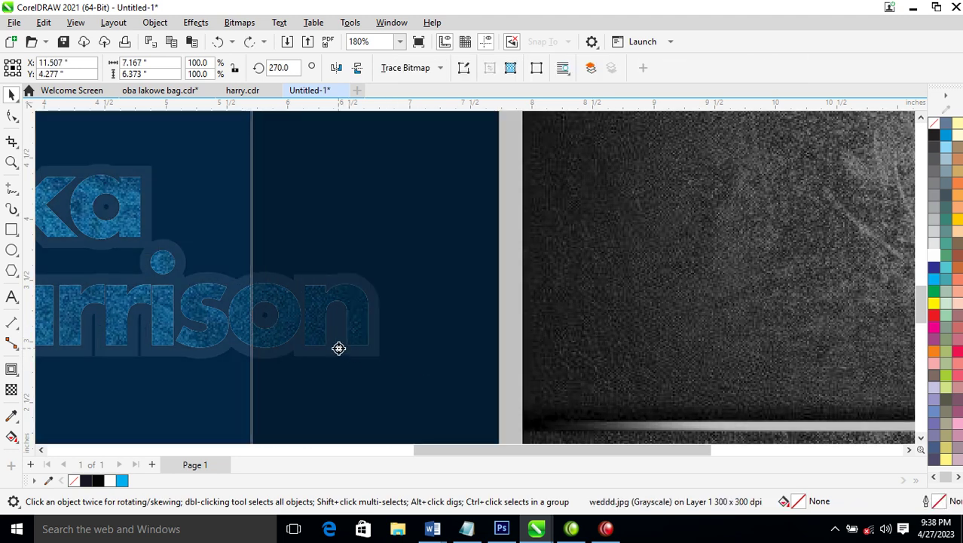
{"action": "right_click", "coordinate": [339, 347]}
{"action": "left_click", "coordinate": [387, 394]}
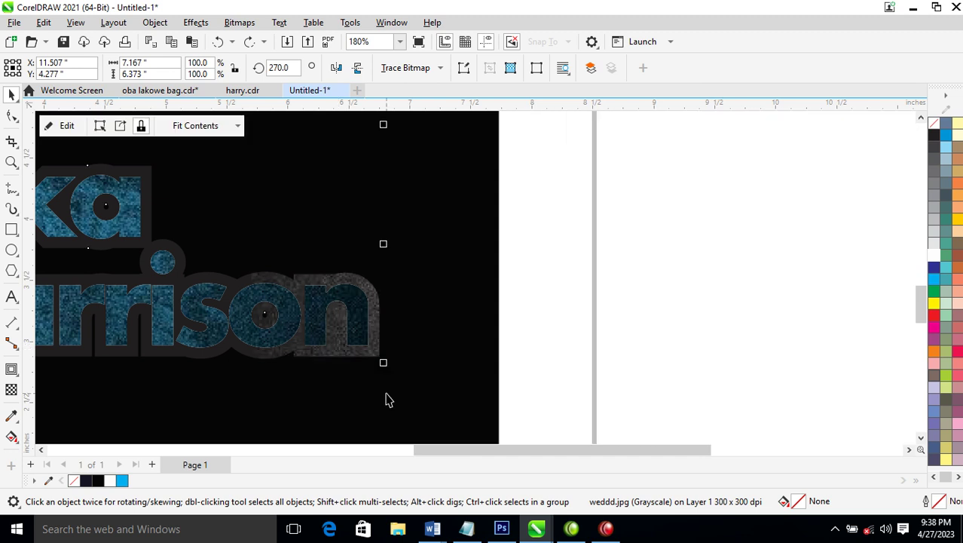
Shift the grayscale texture left inside the dark outline
{"action": "scroll", "coordinate": [386, 397], "scroll_direction": "down", "scroll_amount": 2}
{"action": "scroll", "coordinate": [369, 378], "scroll_direction": "down", "scroll_amount": 1}
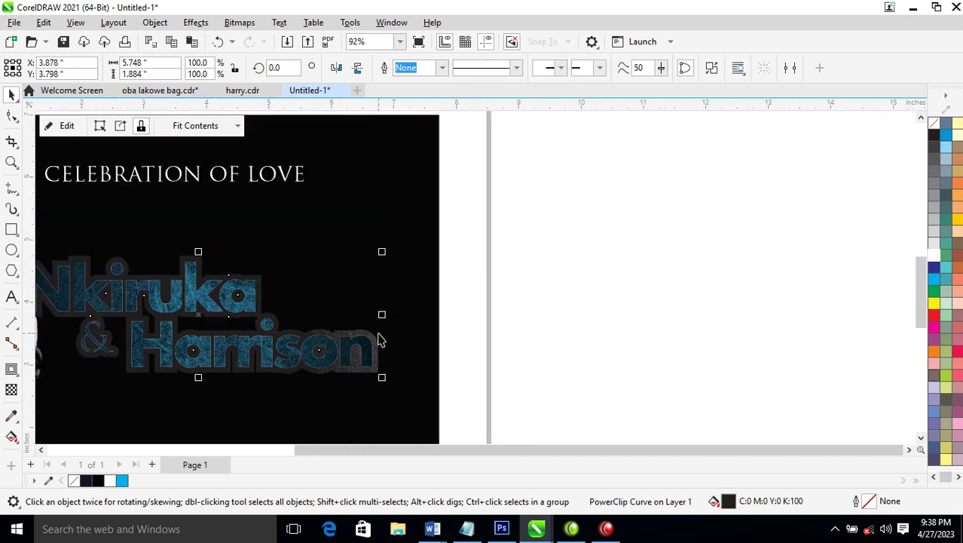
{"action": "left_click", "coordinate": [378, 342], "text": "ctrl"}
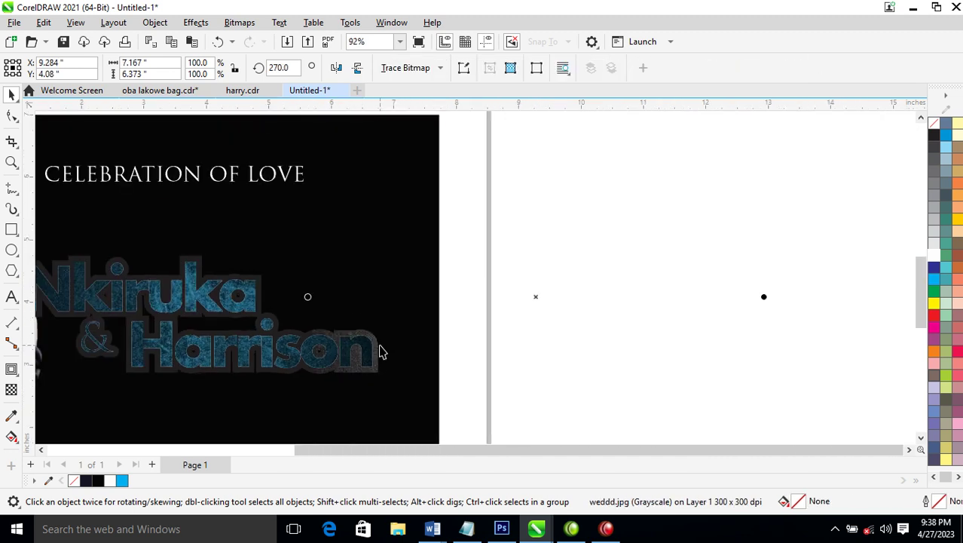
{"action": "left_click_drag", "start_coordinate": [379, 342], "coordinate": [105, 315]}
Nudge the weddd.jpg texture left and down inside the Nkiruka & Harrison lettering
{"action": "scroll", "coordinate": [357, 365], "scroll_direction": "down", "scroll_amount": 3}
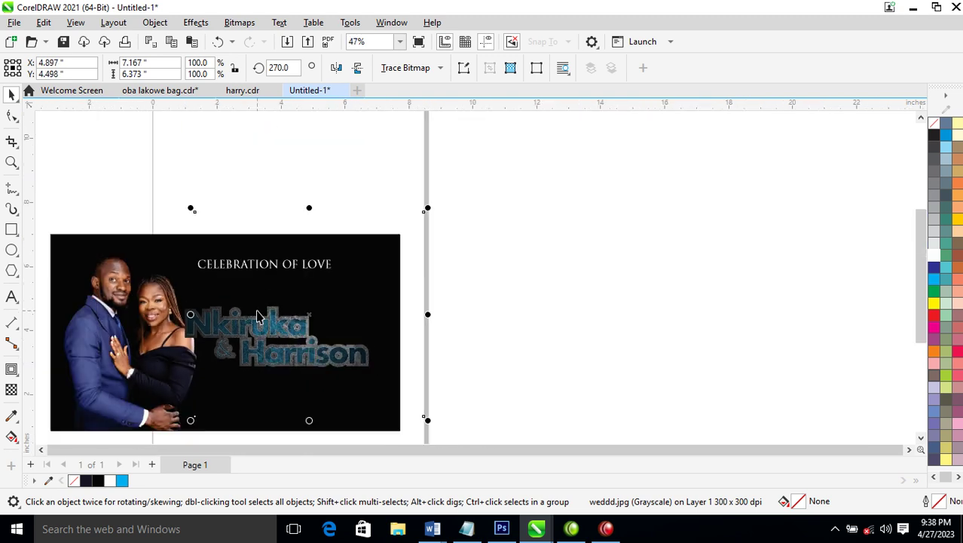
{"action": "left_click_drag", "start_coordinate": [142, 283], "coordinate": [404, 414]}
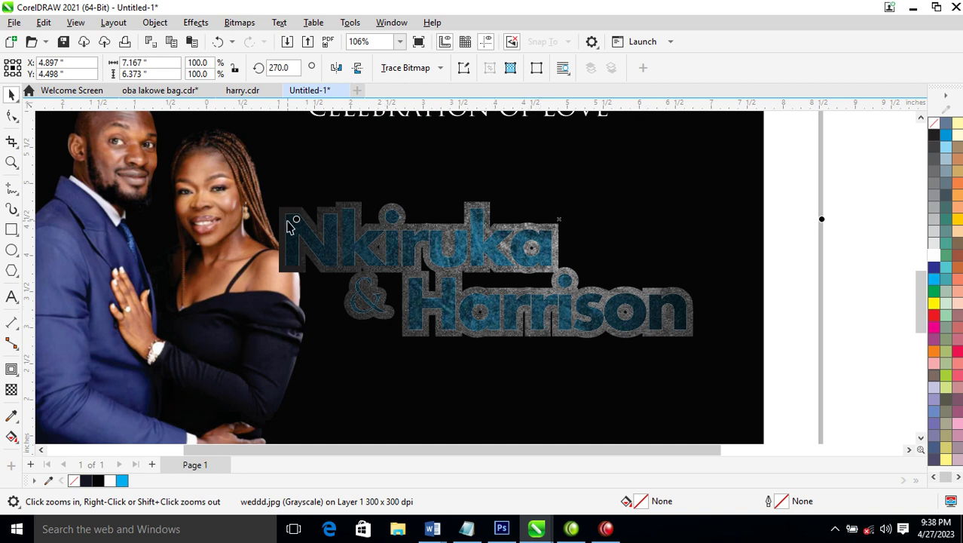
{"action": "left_click_drag", "start_coordinate": [252, 187], "coordinate": [361, 287]}
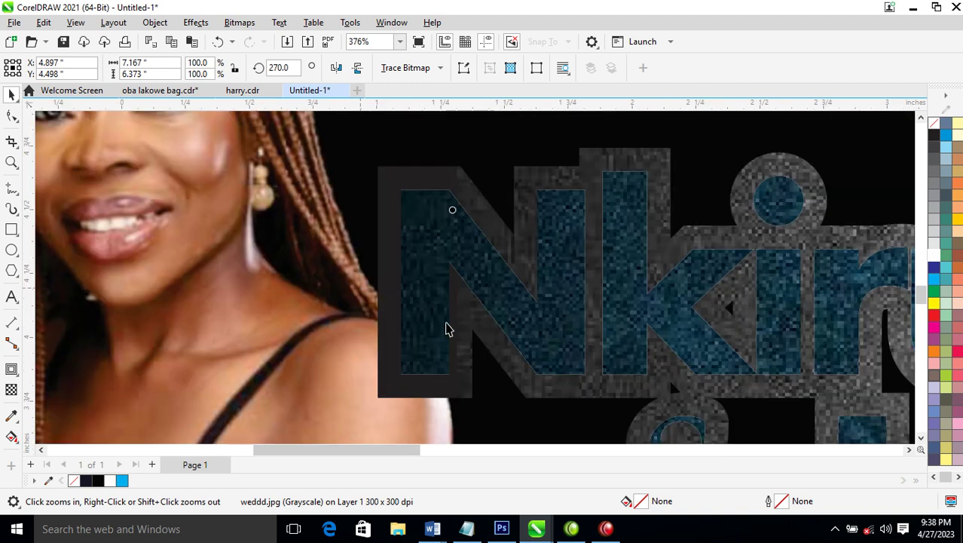
{"action": "scroll", "coordinate": [523, 219], "scroll_direction": "down", "scroll_amount": 2}
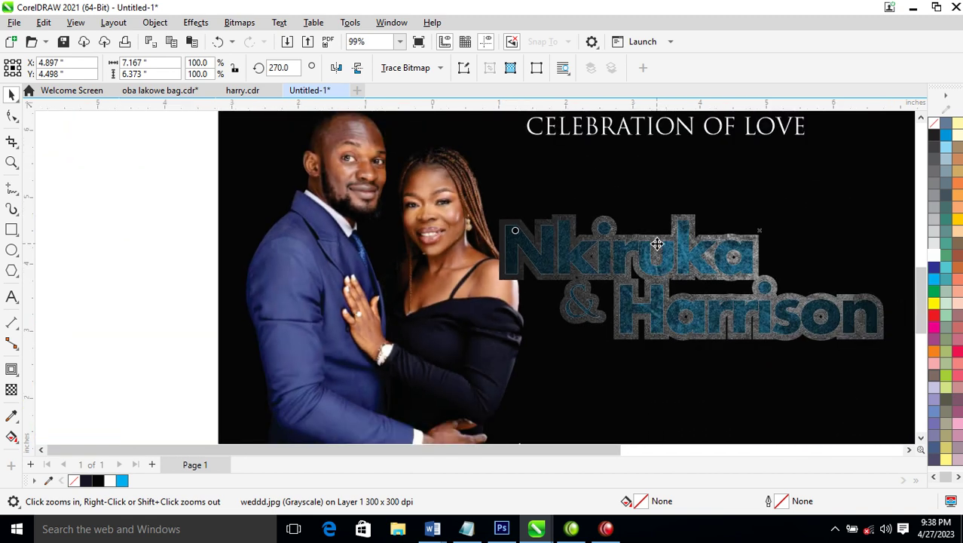
{"action": "left_click_drag", "start_coordinate": [658, 240], "coordinate": [630, 239]}
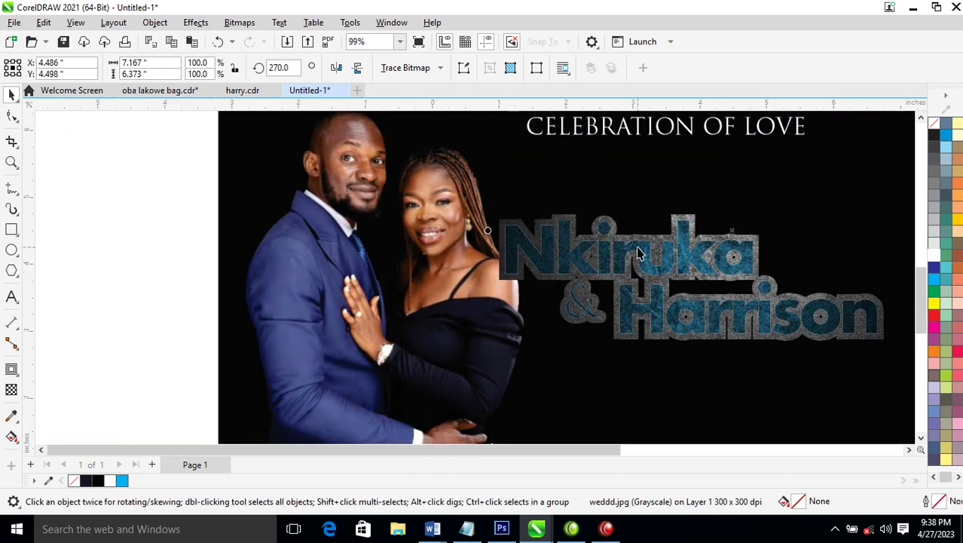
{"action": "left_click_drag", "start_coordinate": [711, 236], "coordinate": [692, 245]}
{"action": "scroll", "coordinate": [787, 332], "scroll_direction": "down", "scroll_amount": 2}
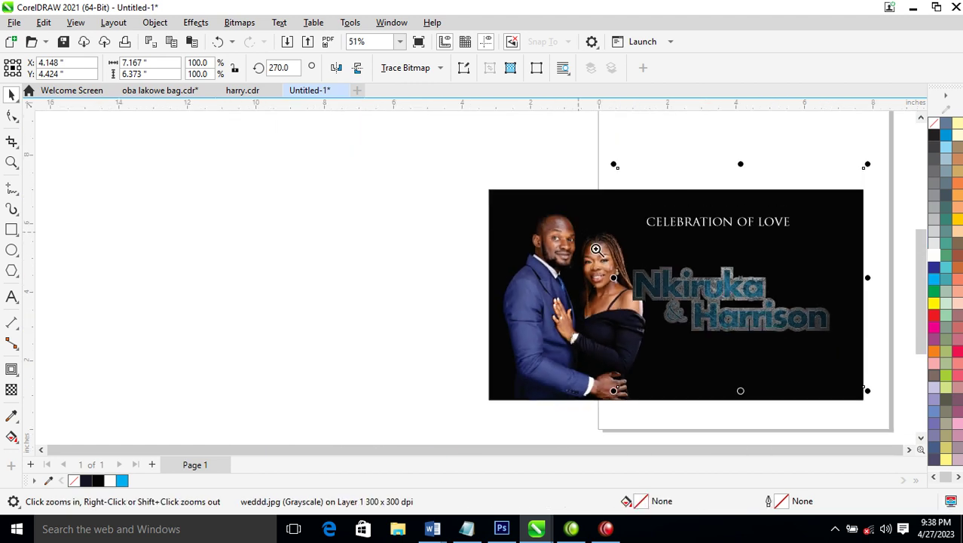
{"action": "scroll", "coordinate": [510, 318], "scroll_direction": "up", "scroll_amount": 2}
Set the Nkiruka & Harrison lettering's outline colour to white
{"action": "left_click", "coordinate": [557, 325]}
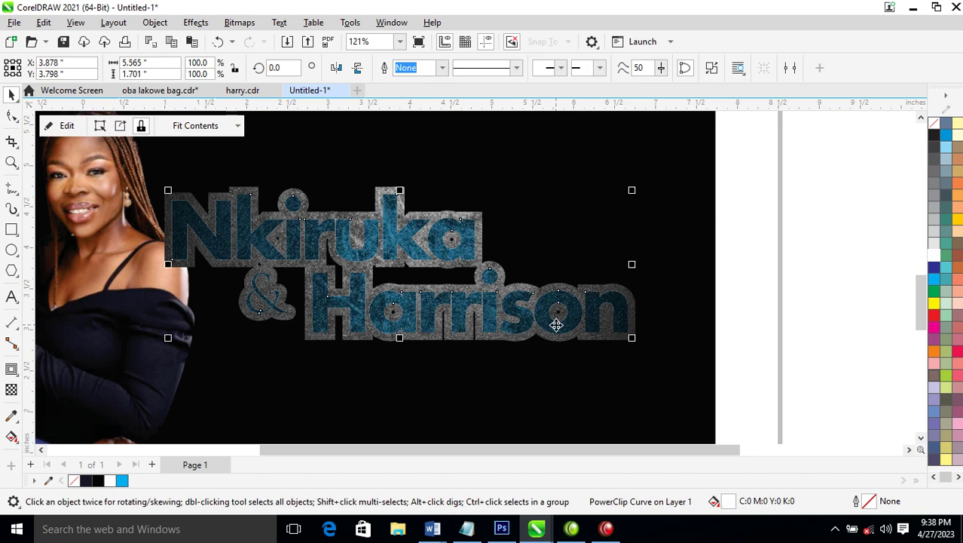
{"action": "right_click", "coordinate": [934, 259]}
{"action": "left_click", "coordinate": [899, 269]}
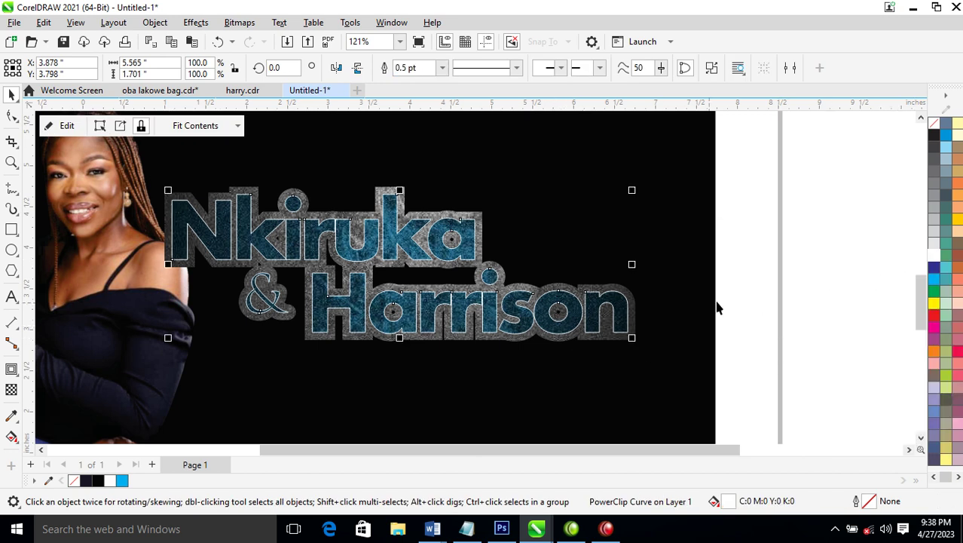
Set the outline width to 2 pt with Scale with object and Behind fill
{"action": "key", "text": "z"}
{"action": "left_click_drag", "start_coordinate": [166, 162], "coordinate": [561, 352]}
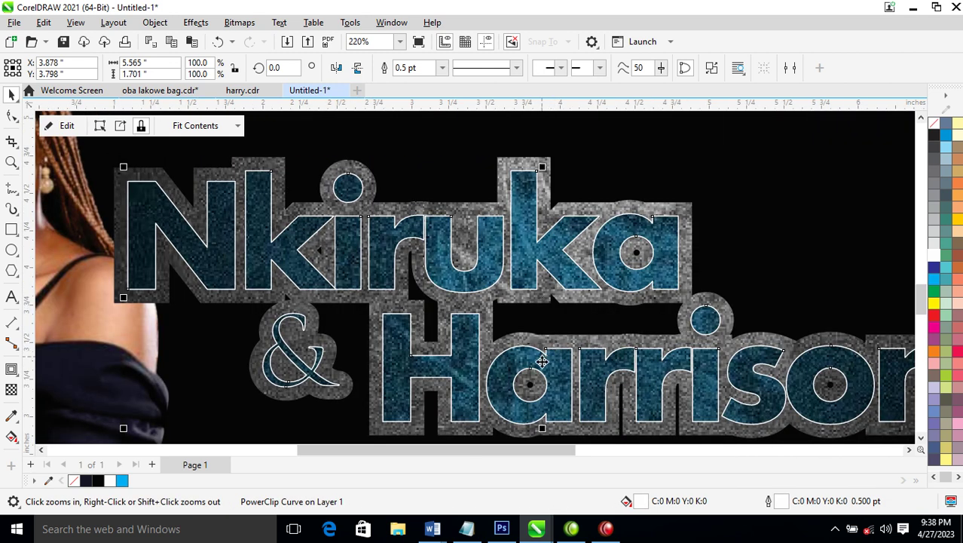
{"action": "key", "text": "F12"}
{"action": "type", "text": "2"}
{"action": "left_click", "coordinate": [333, 359]}
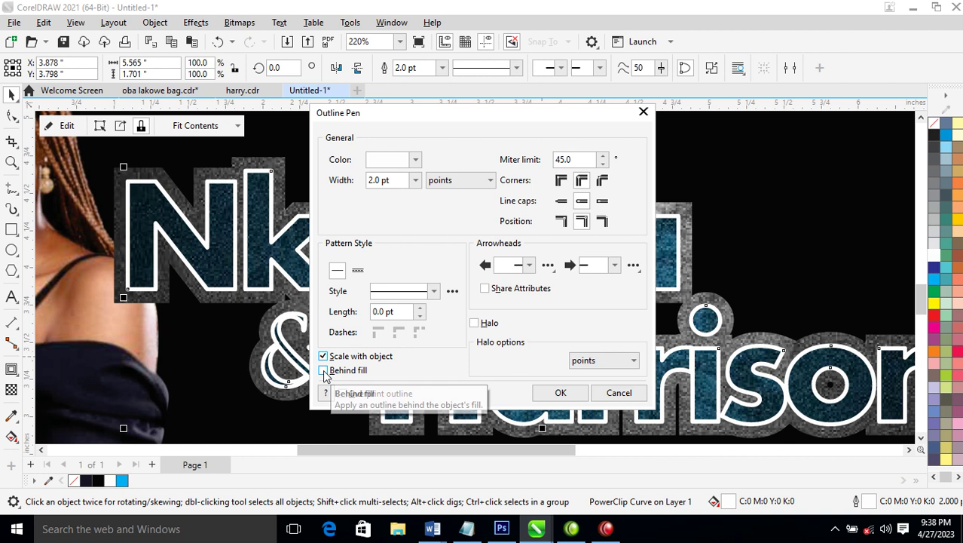
{"action": "left_click", "coordinate": [323, 371]}
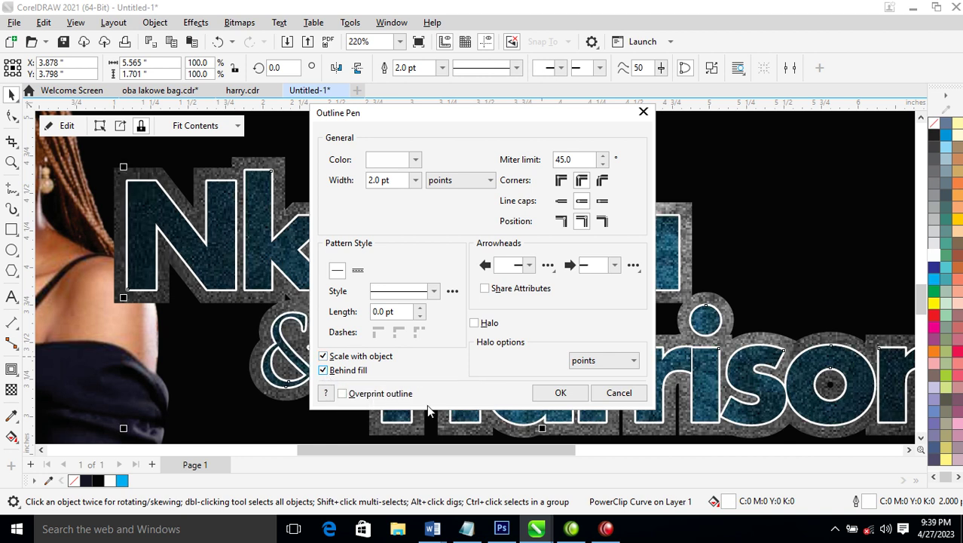
{"action": "left_click", "coordinate": [559, 392]}
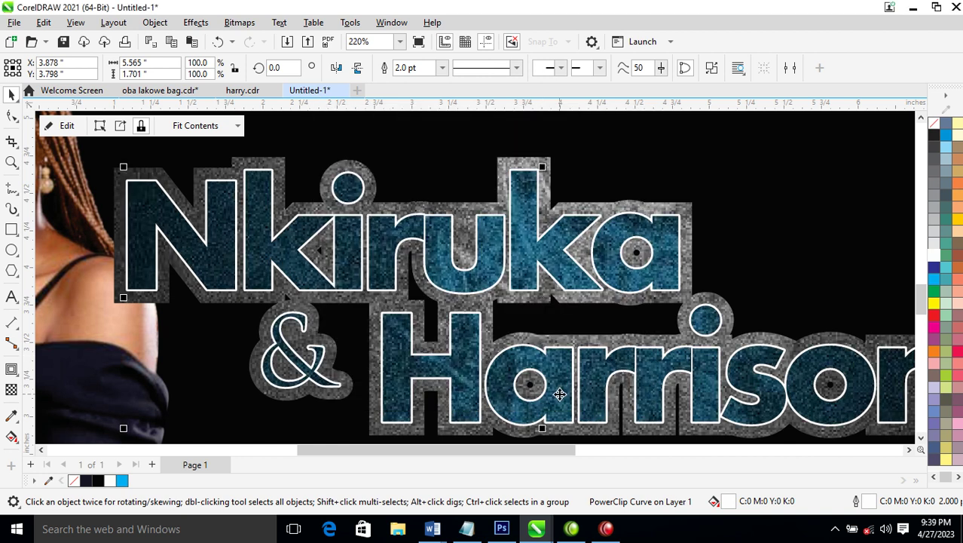
{"action": "scroll", "coordinate": [559, 392], "scroll_direction": "down", "scroll_amount": 5}
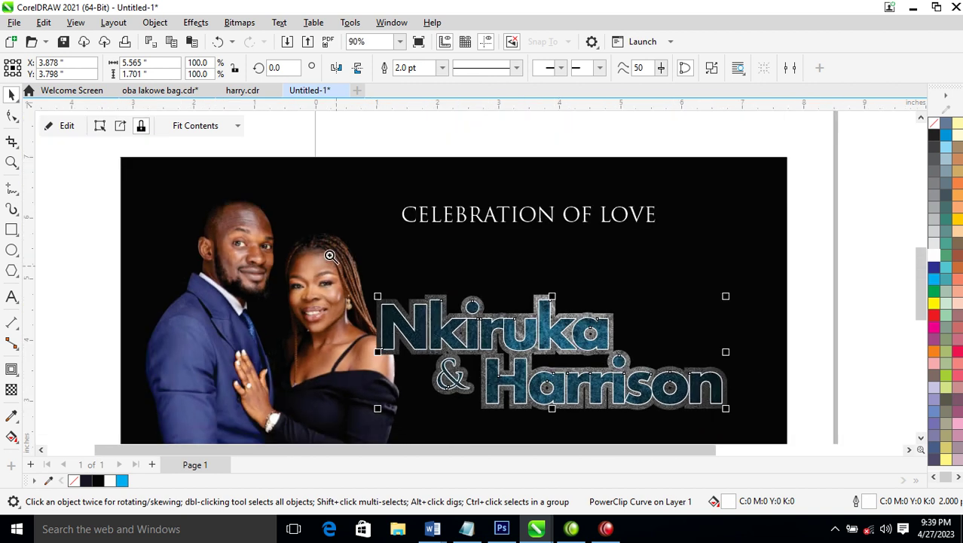
Drop a duplicate of the names lettering just below the original
{"action": "key", "text": "z"}
{"action": "scroll", "coordinate": [737, 409], "scroll_direction": "up", "scroll_amount": 2}
{"action": "left_click_drag", "start_coordinate": [629, 326], "coordinate": [633, 377]}
{"action": "right_click", "coordinate": [634, 377]}
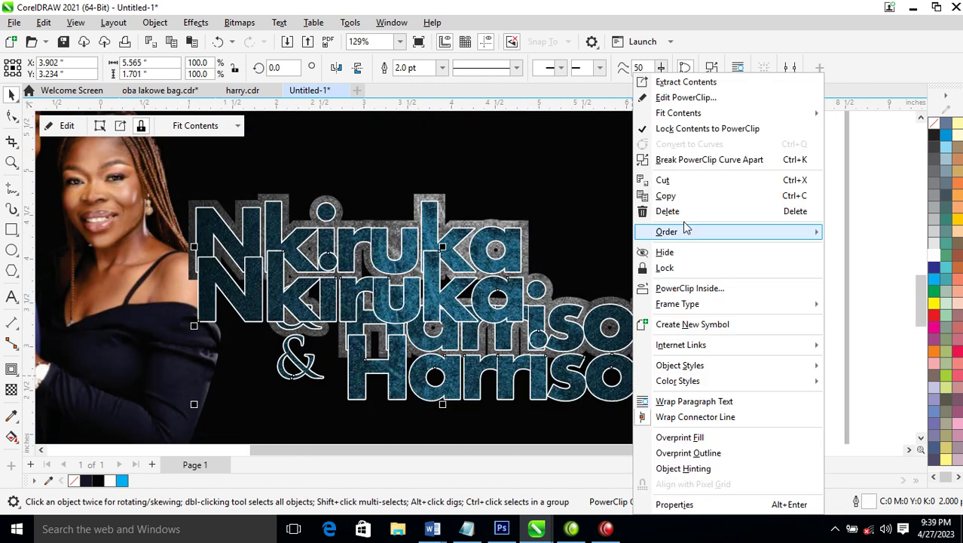
{"action": "left_click", "coordinate": [685, 97]}
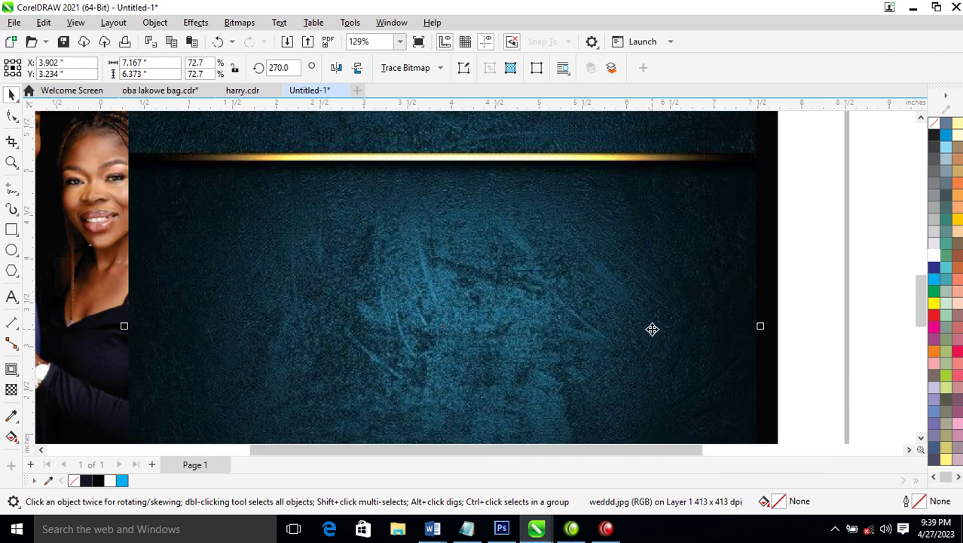
{"action": "left_click", "coordinate": [618, 405]}
Remove the duplicate's texture frame and give it a cyan fill and cyan outline
{"action": "left_click", "coordinate": [642, 377]}
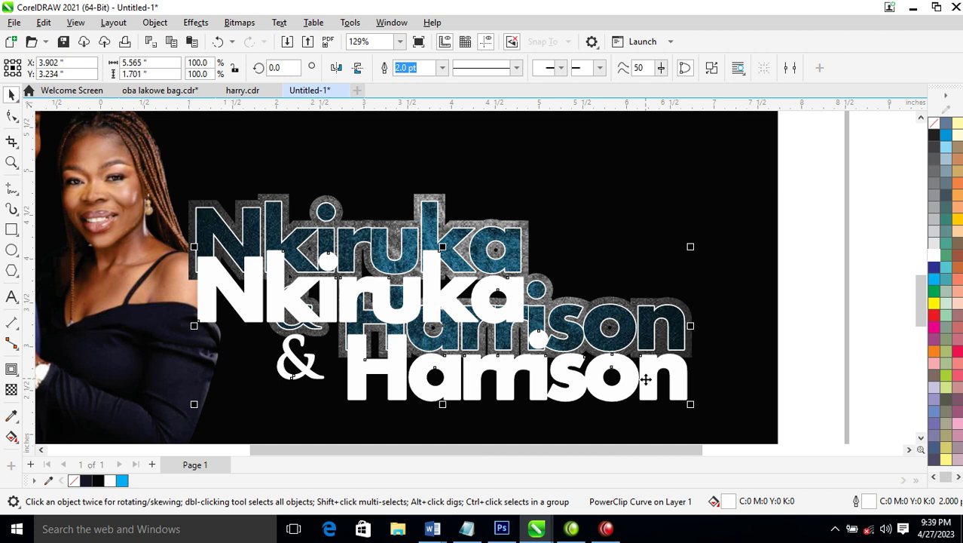
{"action": "right_click", "coordinate": [633, 372]}
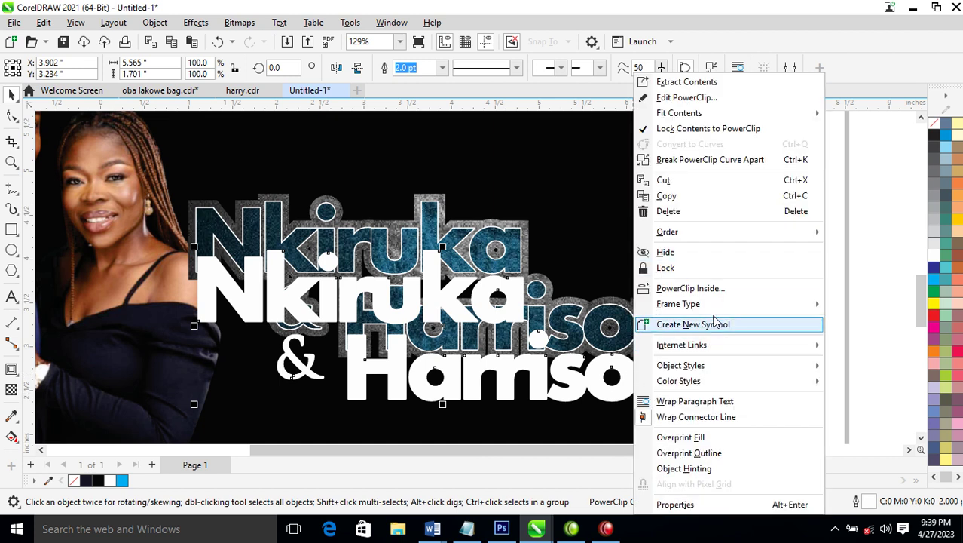
{"action": "mouse_move", "coordinate": [717, 309]}
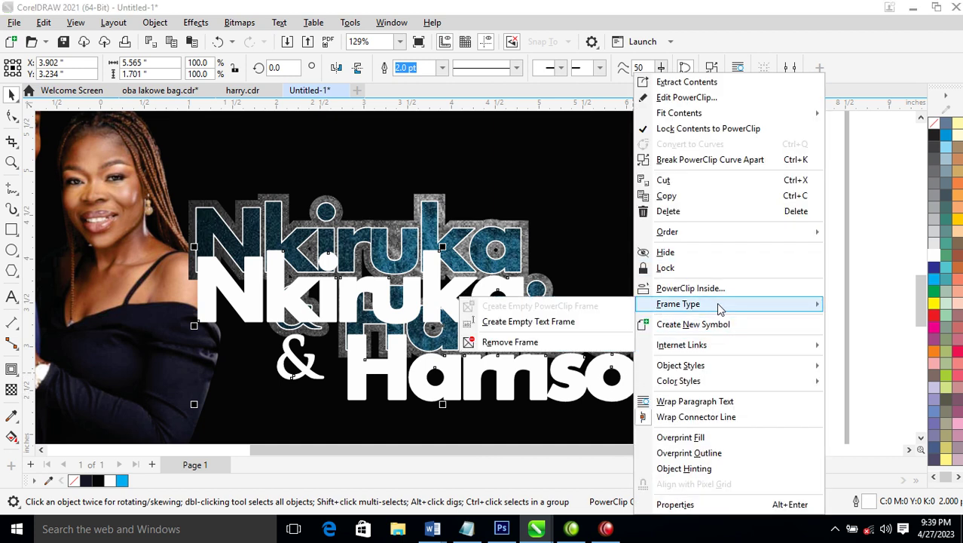
{"action": "left_click", "coordinate": [490, 341]}
{"action": "left_click", "coordinate": [935, 284]}
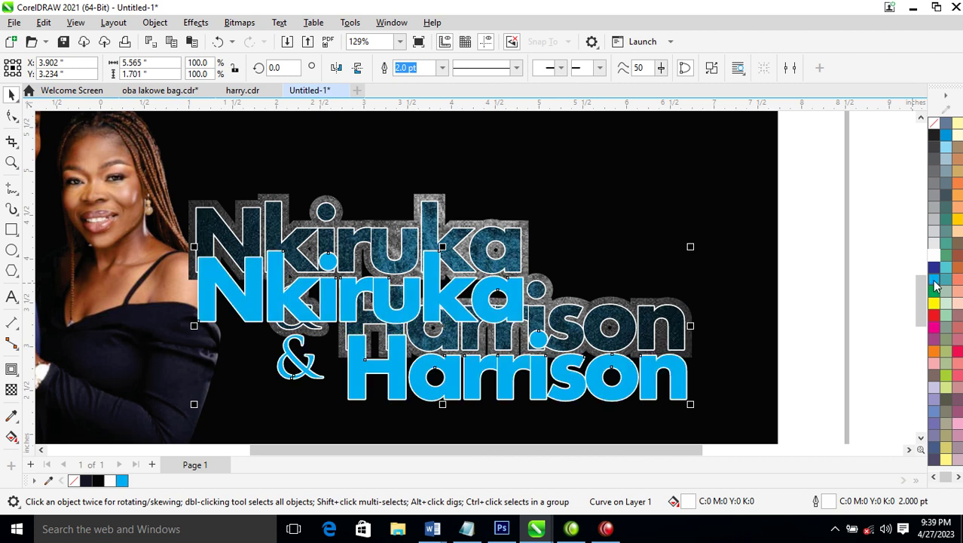
{"action": "right_click", "coordinate": [935, 285]}
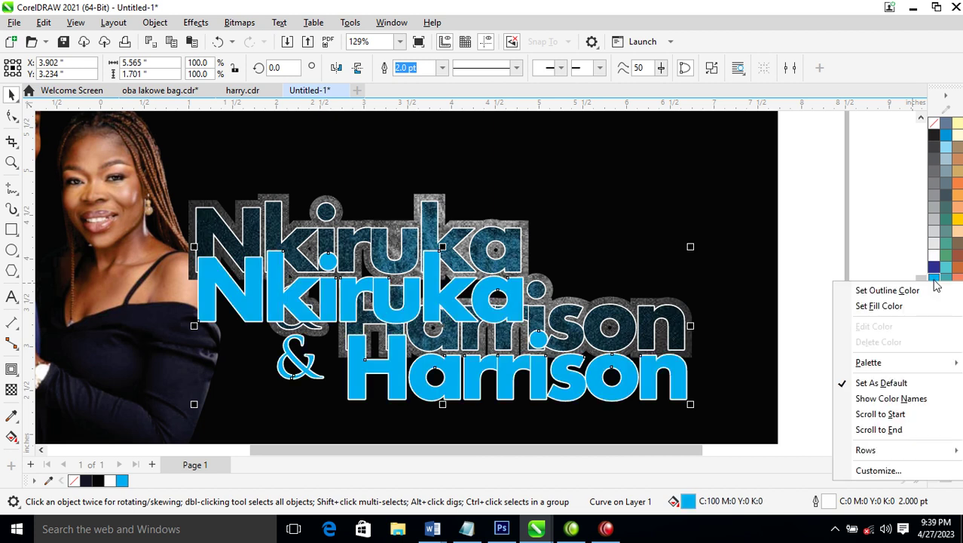
{"action": "left_click", "coordinate": [912, 294]}
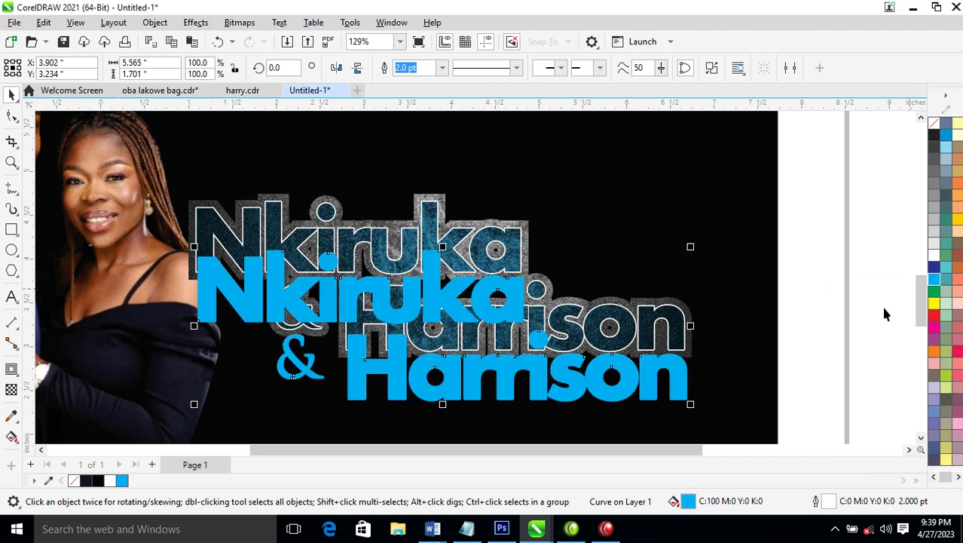
Align the cyan copy with the textured names, then select the cyan copy alone
{"action": "left_click", "coordinate": [669, 309], "text": "shift"}
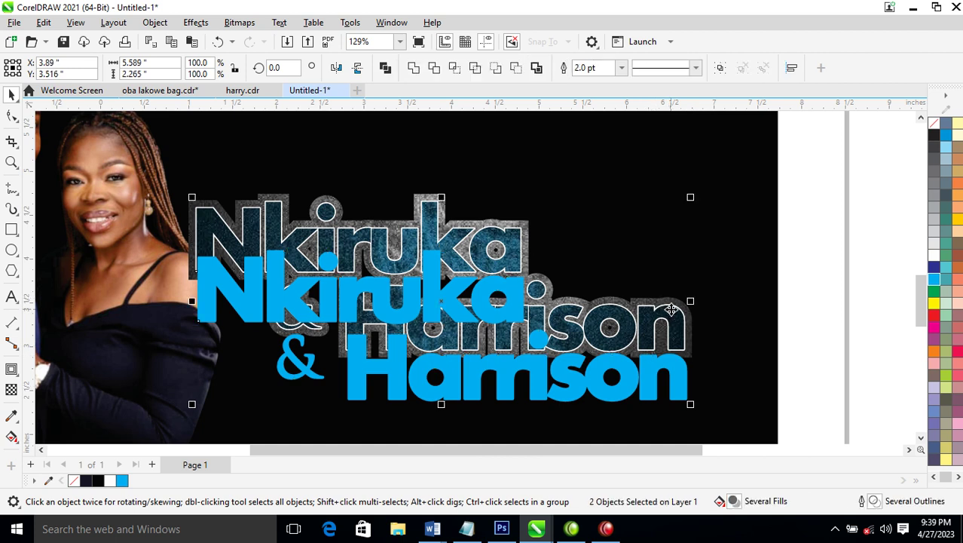
{"action": "key", "text": "e"}
{"action": "left_click", "coordinate": [797, 308]}
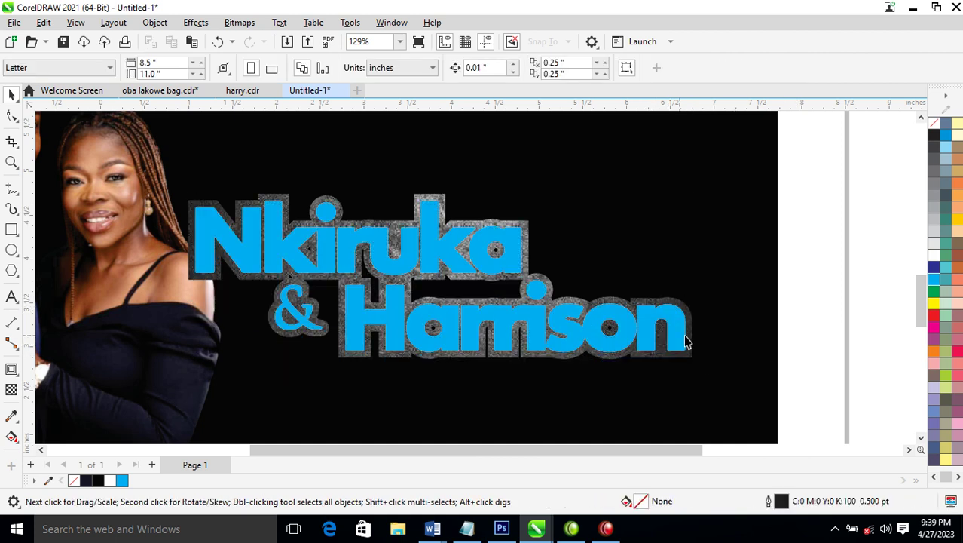
{"action": "left_click", "coordinate": [671, 317]}
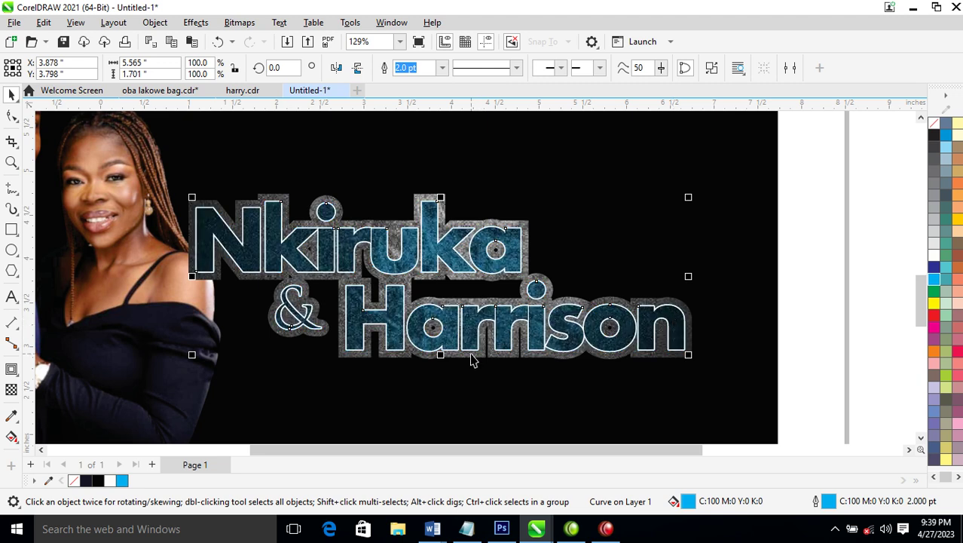
Widen the cyan copy's outline to 5 pt so it glows around Harrison
{"action": "key", "text": "F12"}
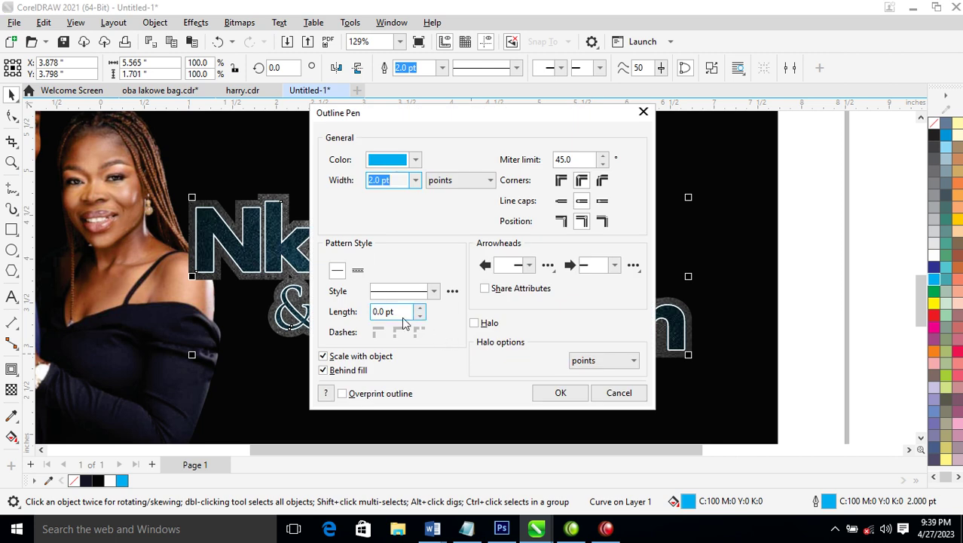
{"action": "type", "text": "5"}
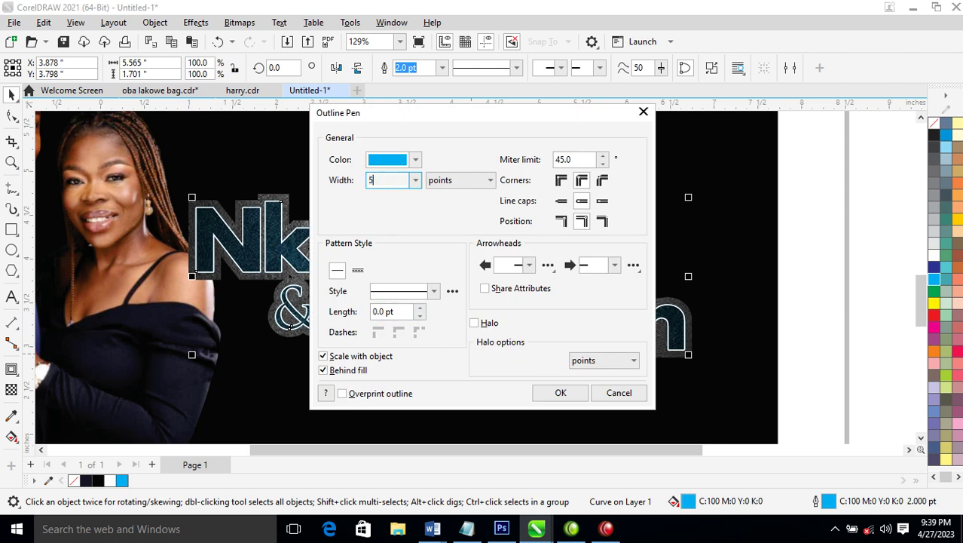
{"action": "key", "text": "Return"}
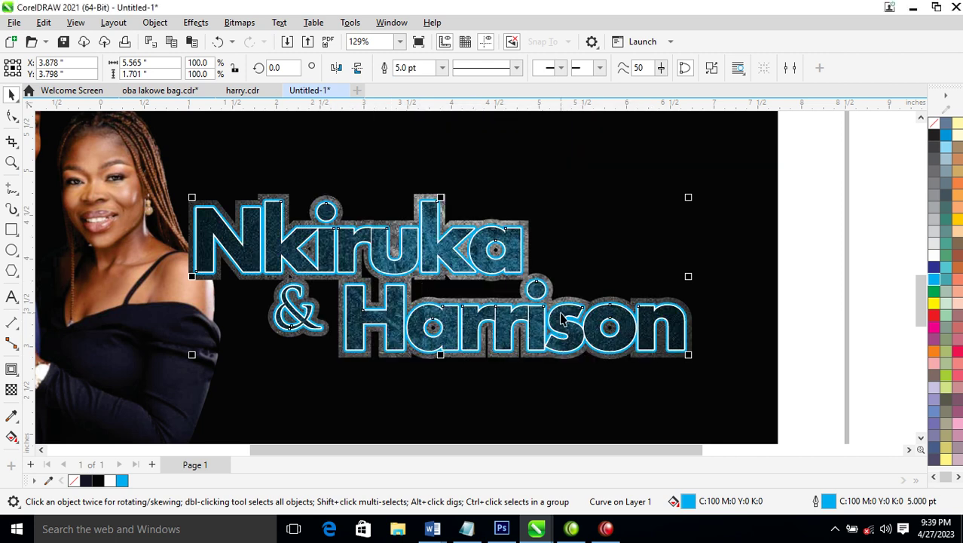
{"action": "left_click_drag", "start_coordinate": [470, 256], "coordinate": [598, 381]}
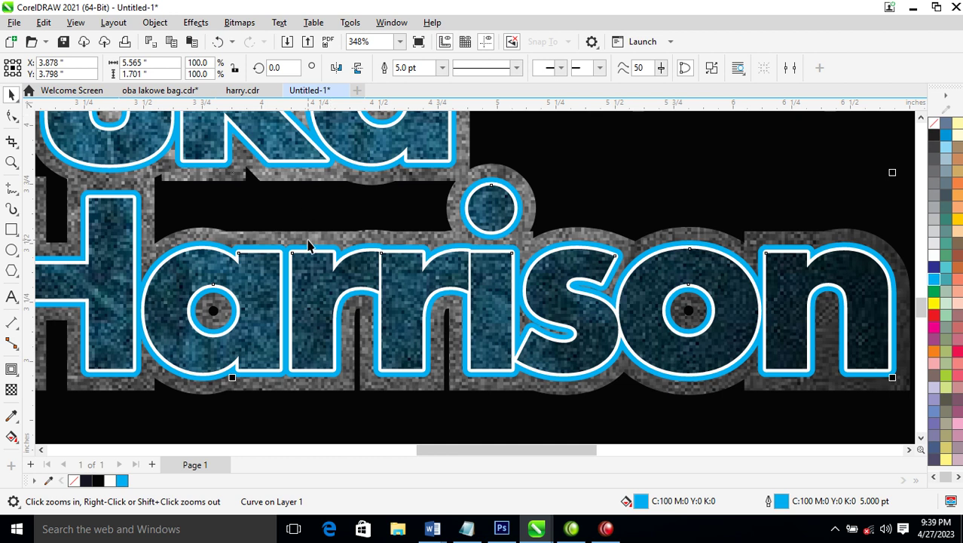
Convert the cyan copy to a 300 dpi RGB Color (24-bit) bitmap
{"action": "left_click", "coordinate": [238, 22]}
{"action": "left_click", "coordinate": [276, 40]}
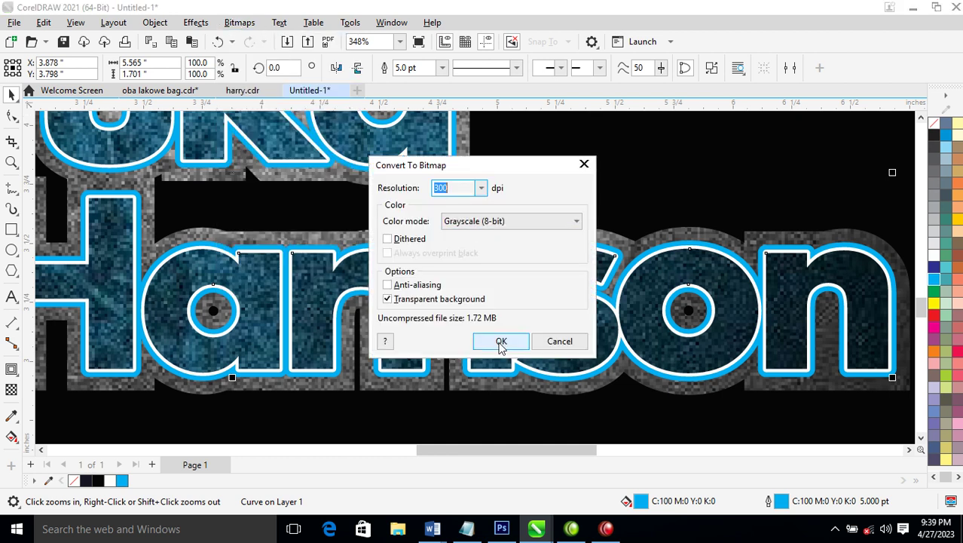
{"action": "left_click", "coordinate": [510, 224]}
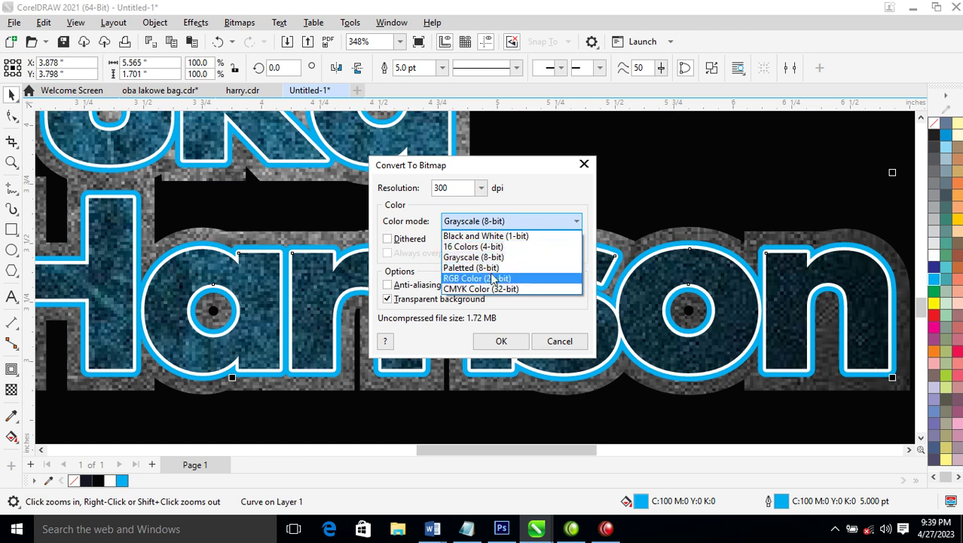
{"action": "left_click", "coordinate": [491, 279]}
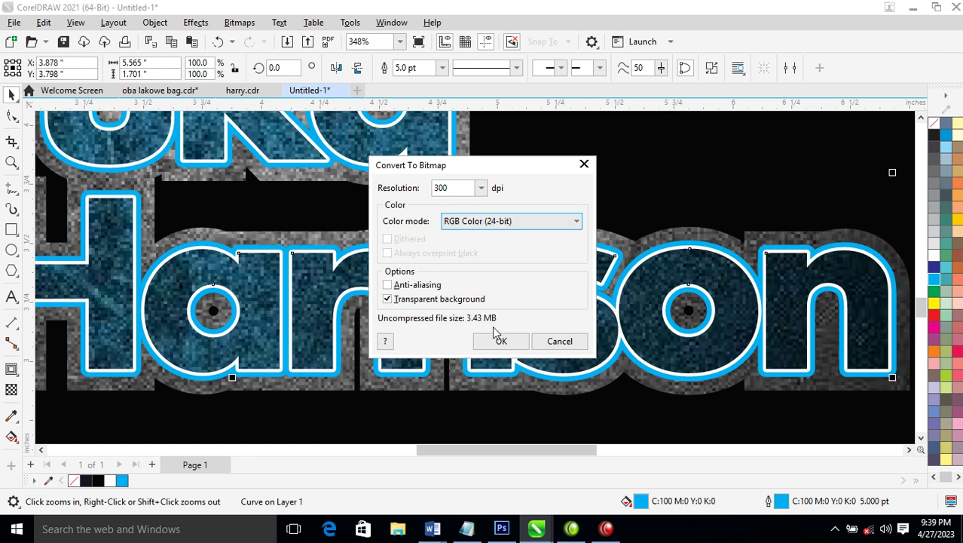
{"action": "left_click", "coordinate": [501, 341]}
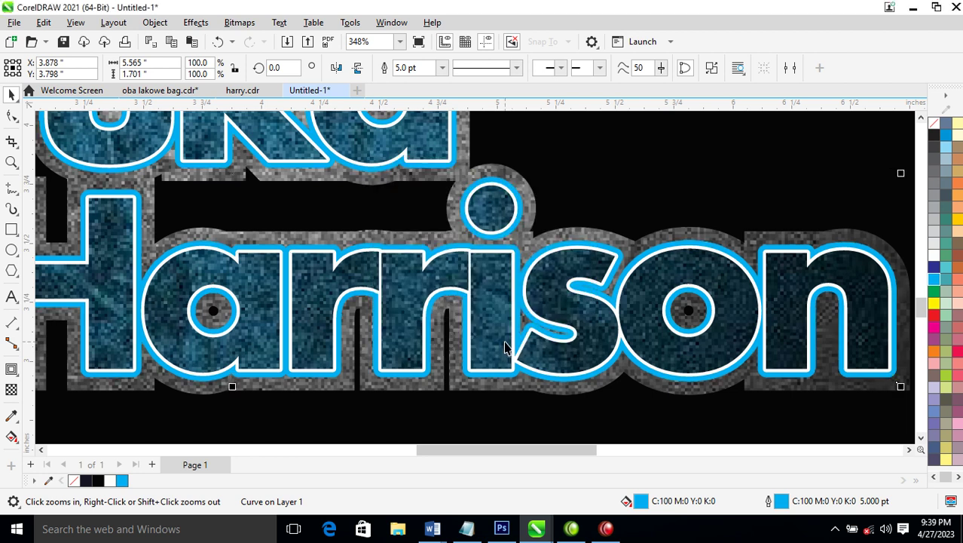
{"action": "left_click", "coordinate": [254, 25]}
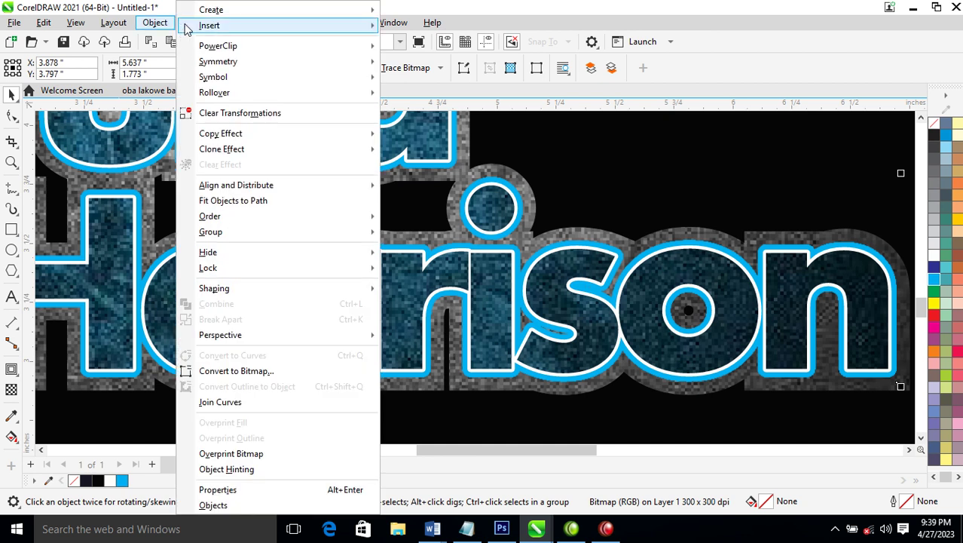
{"action": "left_click", "coordinate": [155, 22]}
{"action": "left_click", "coordinate": [195, 22]}
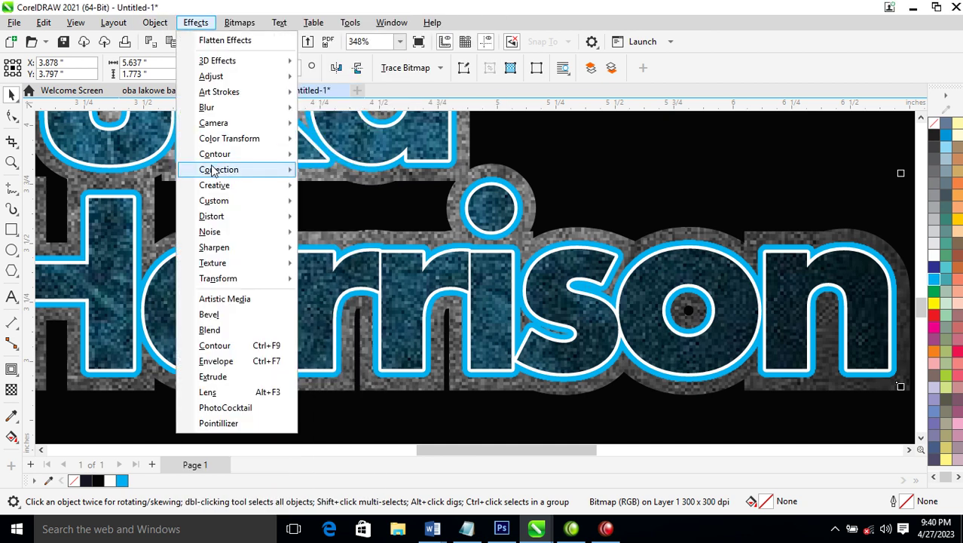
{"action": "mouse_move", "coordinate": [221, 113]}
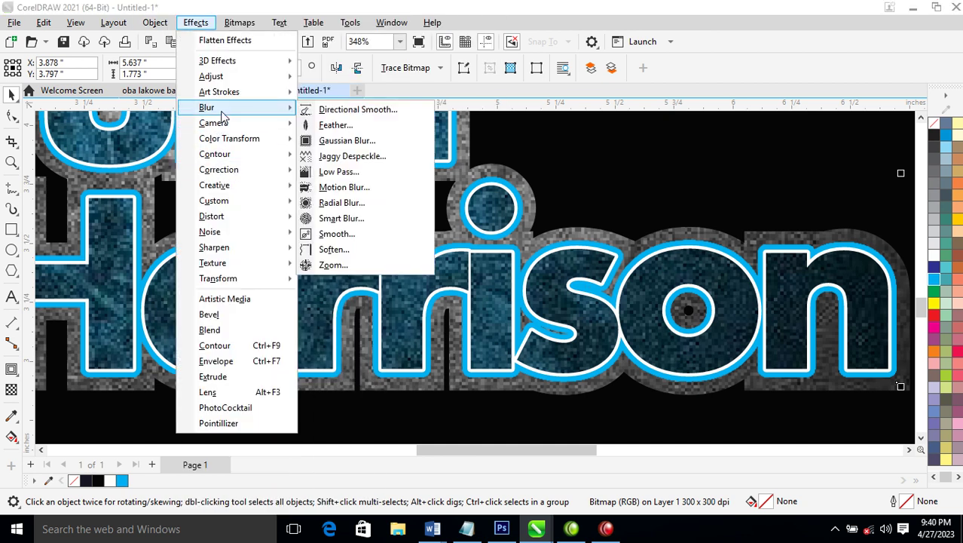
{"action": "left_click", "coordinate": [348, 141]}
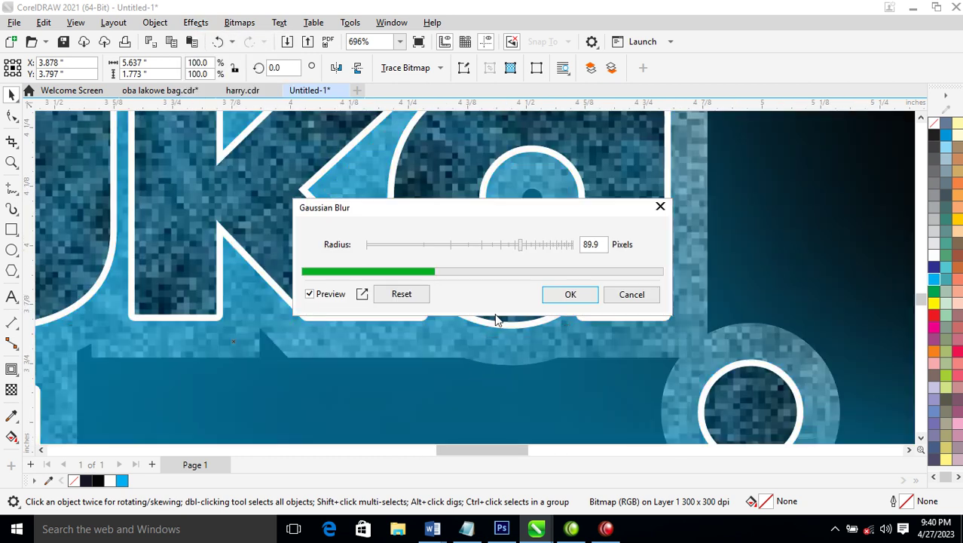
{"action": "left_click", "coordinate": [570, 298]}
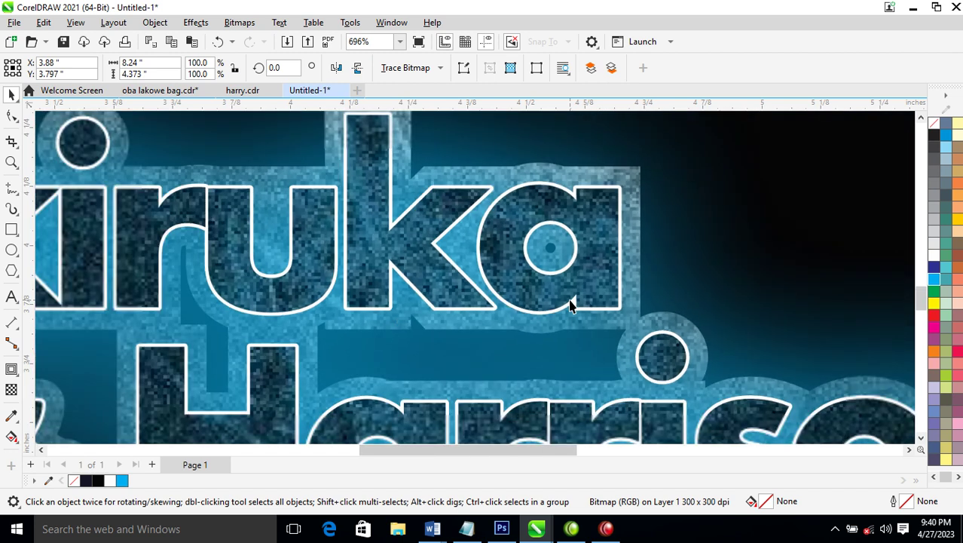
{"action": "scroll", "coordinate": [570, 305], "scroll_direction": "down", "scroll_amount": 6}
{"action": "key", "text": "z"}
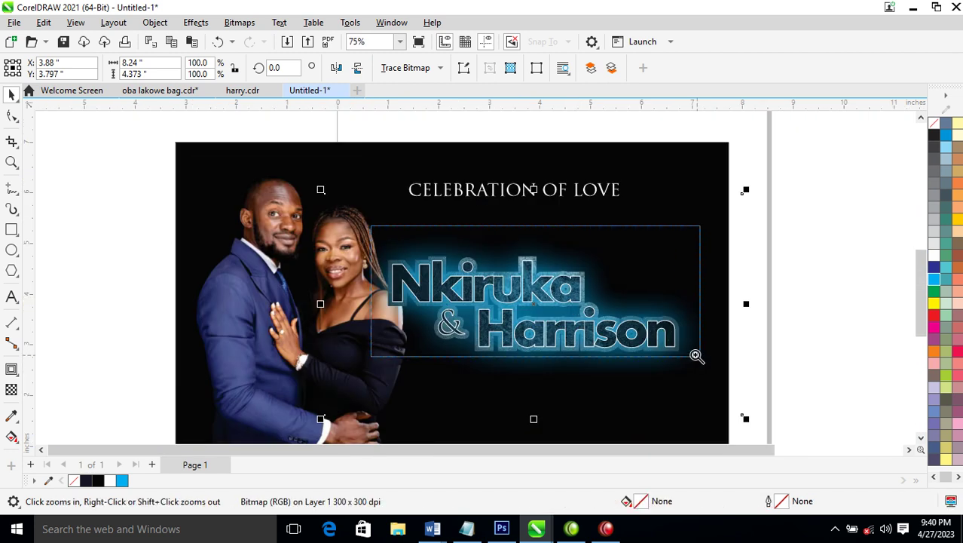
{"action": "left_click_drag", "start_coordinate": [369, 224], "coordinate": [788, 393]}
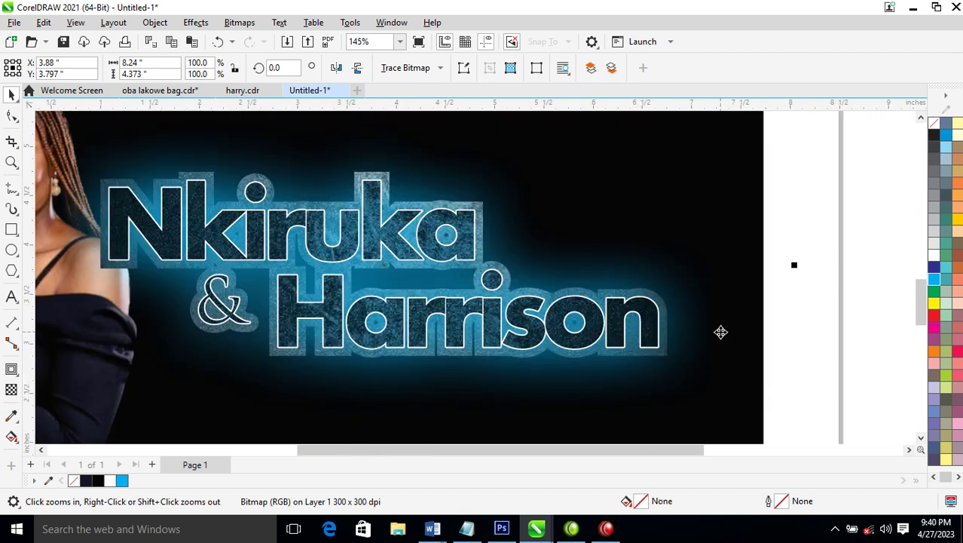
{"action": "key", "text": "Delete"}
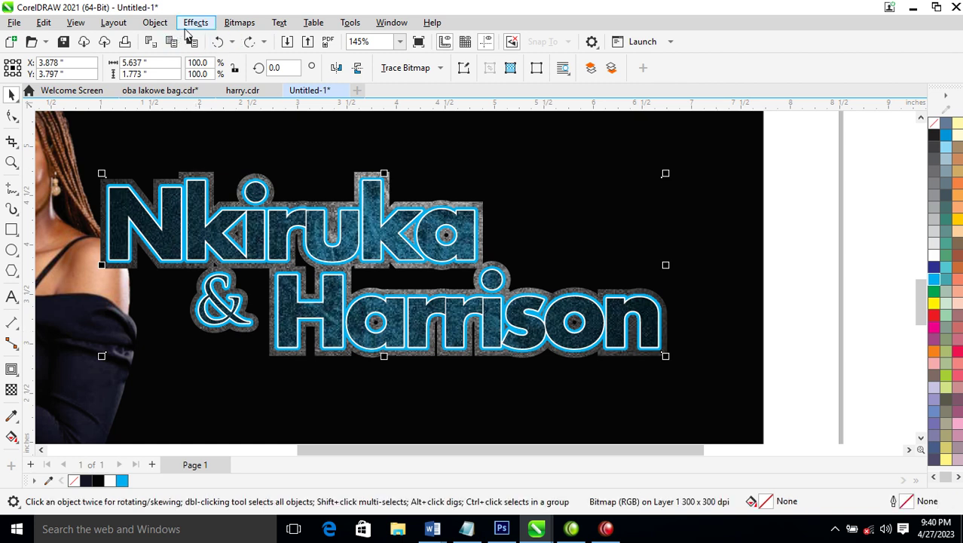
Apply a Gaussian Blur with a 37.6-pixel radius to the cyan glow bitmap
{"action": "left_click", "coordinate": [239, 23]}
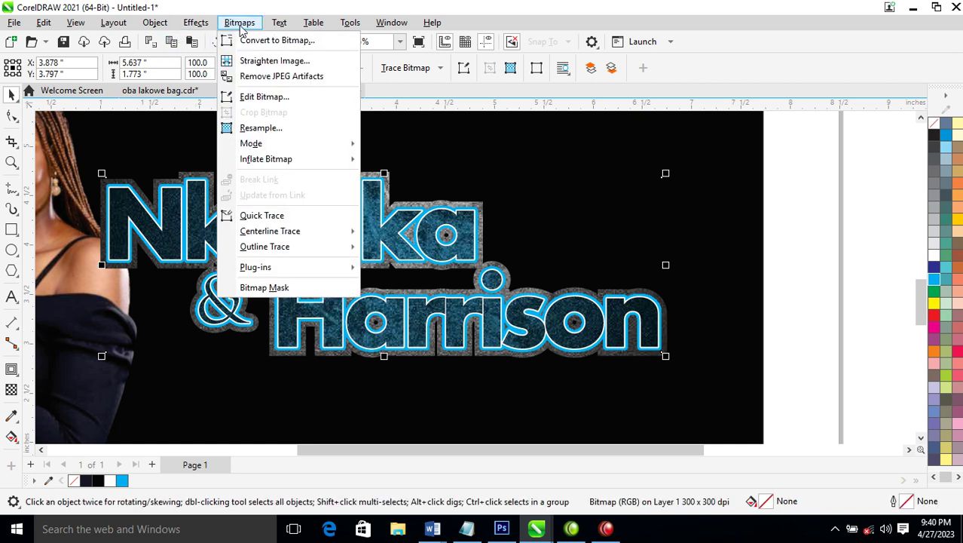
{"action": "left_click", "coordinate": [194, 22]}
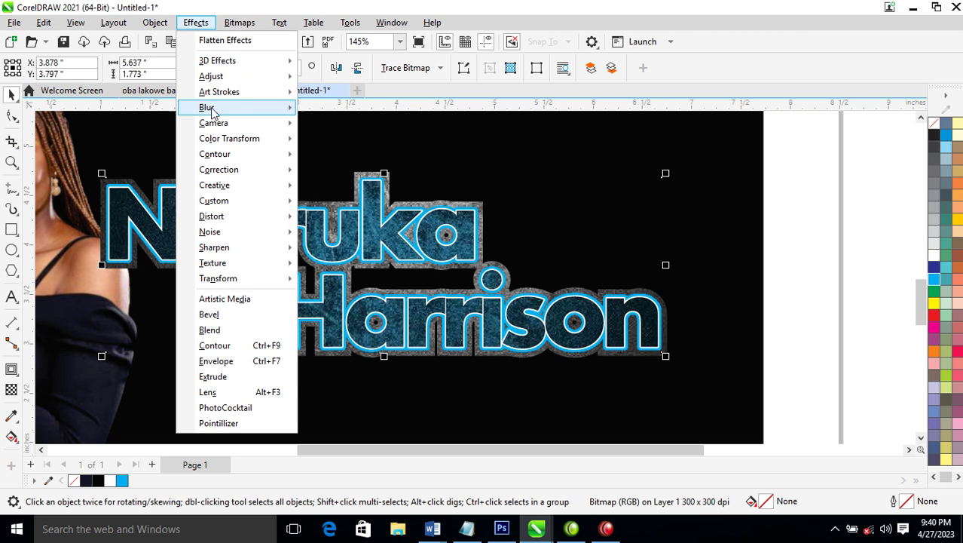
{"action": "mouse_move", "coordinate": [219, 111]}
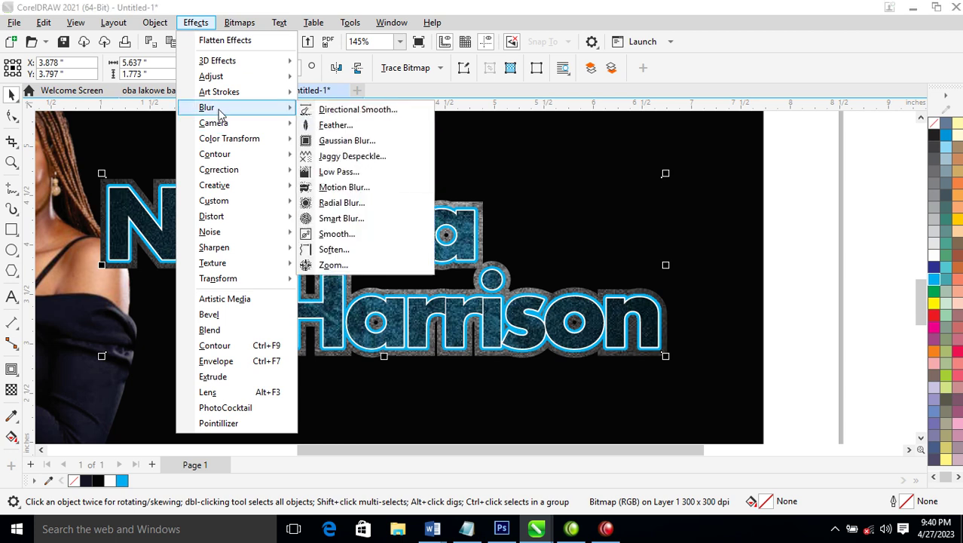
{"action": "left_click", "coordinate": [345, 142]}
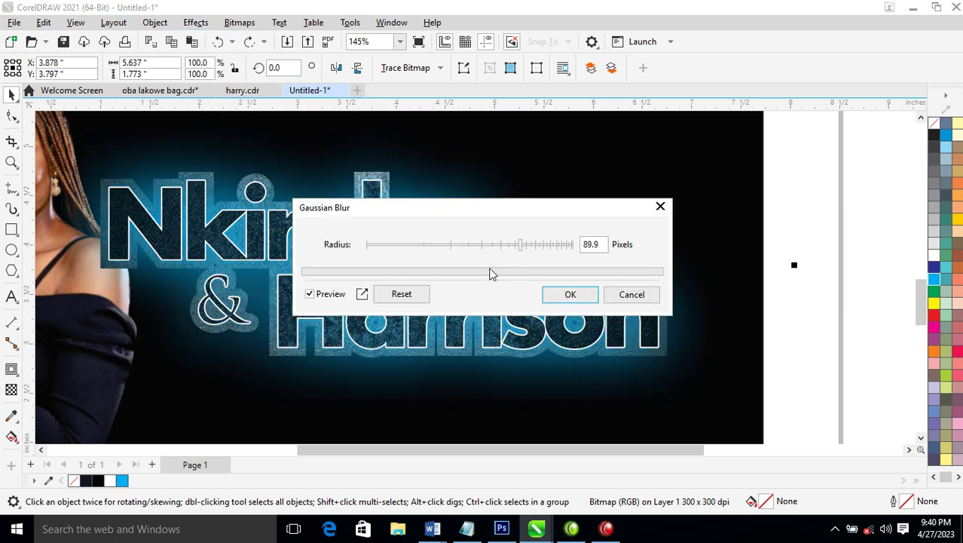
{"action": "left_click", "coordinate": [491, 245]}
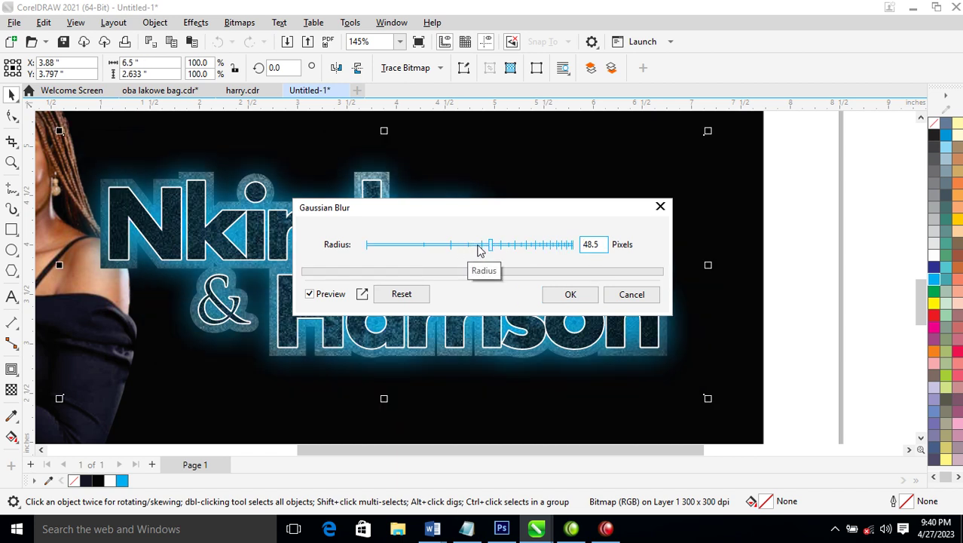
{"action": "left_click", "coordinate": [479, 246]}
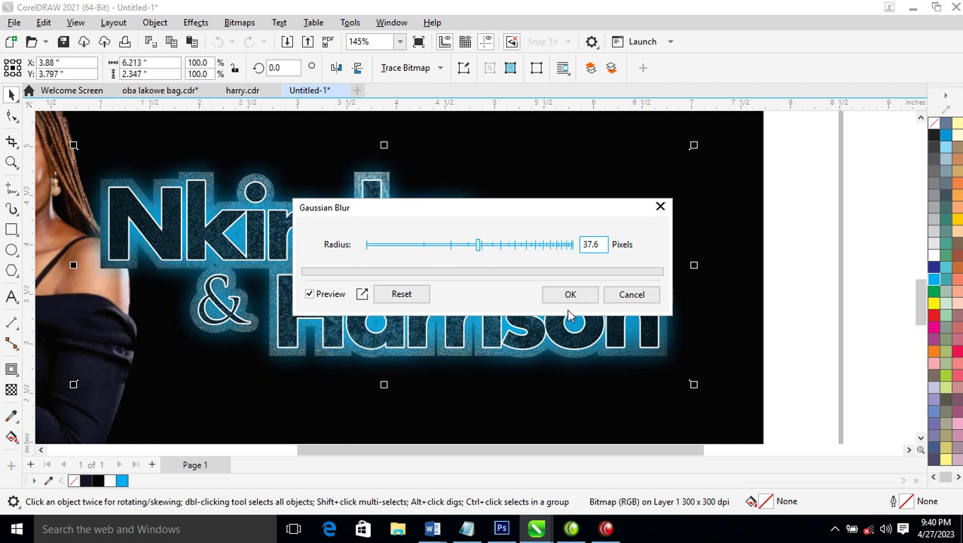
{"action": "left_click", "coordinate": [577, 300]}
{"action": "left_click", "coordinate": [402, 286]}
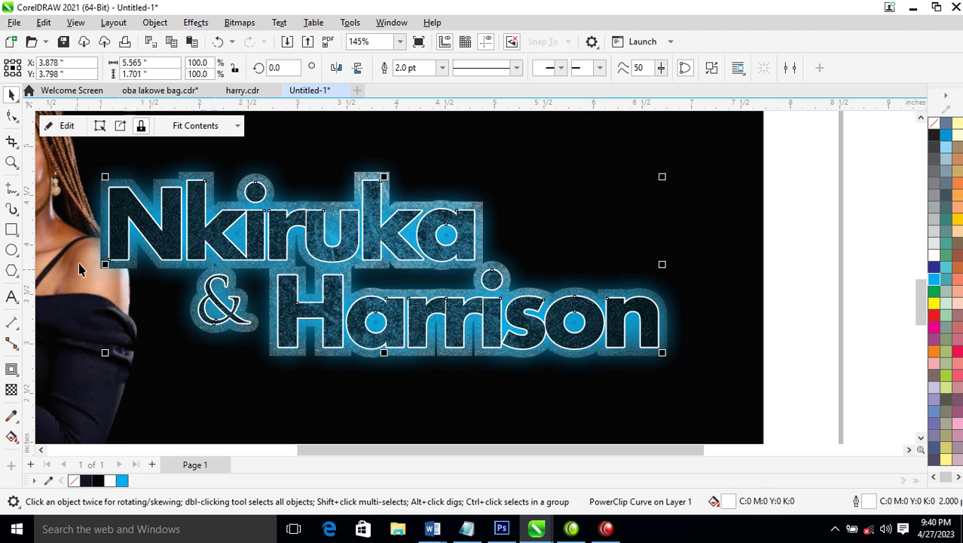
Set the textured names' transparency merge mode to Screen
{"action": "left_click", "coordinate": [18, 390]}
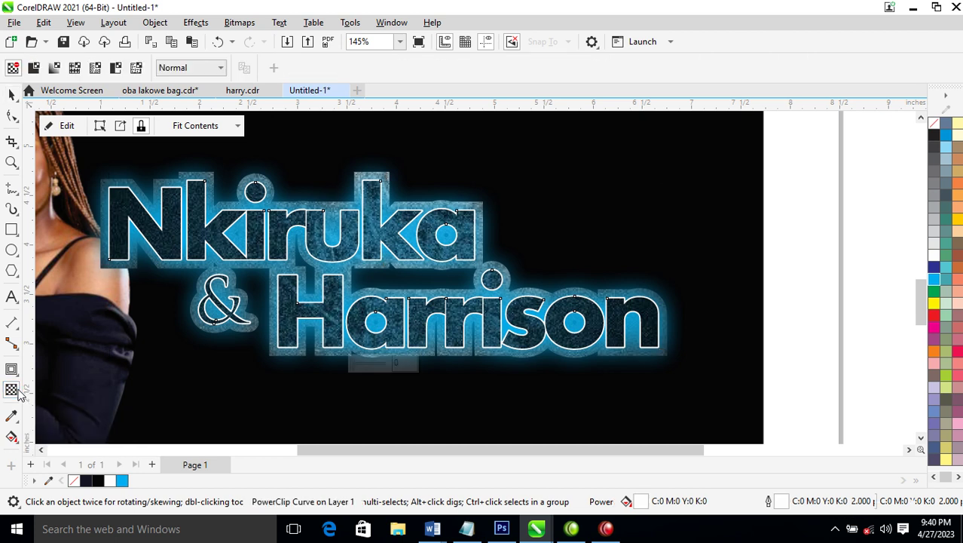
{"action": "left_click", "coordinate": [221, 68]}
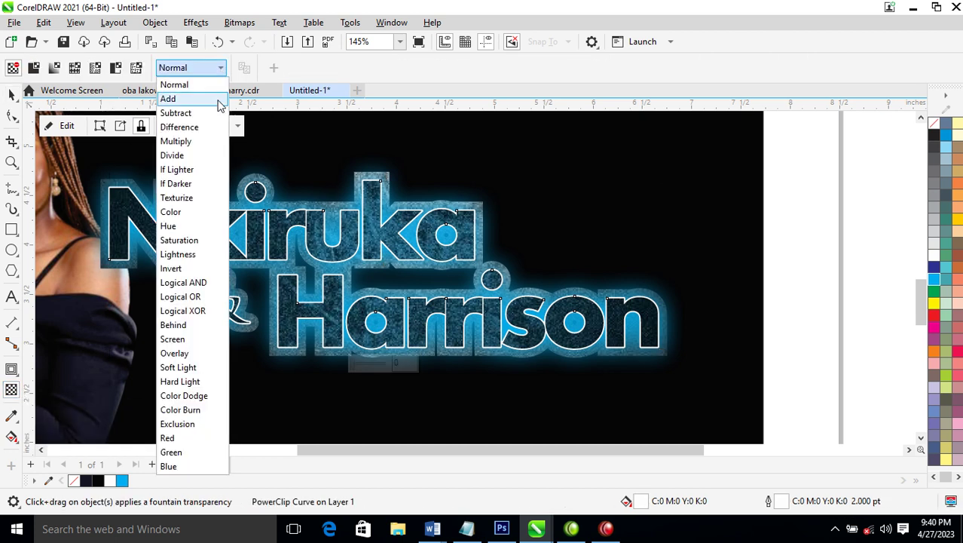
{"action": "left_click", "coordinate": [173, 339]}
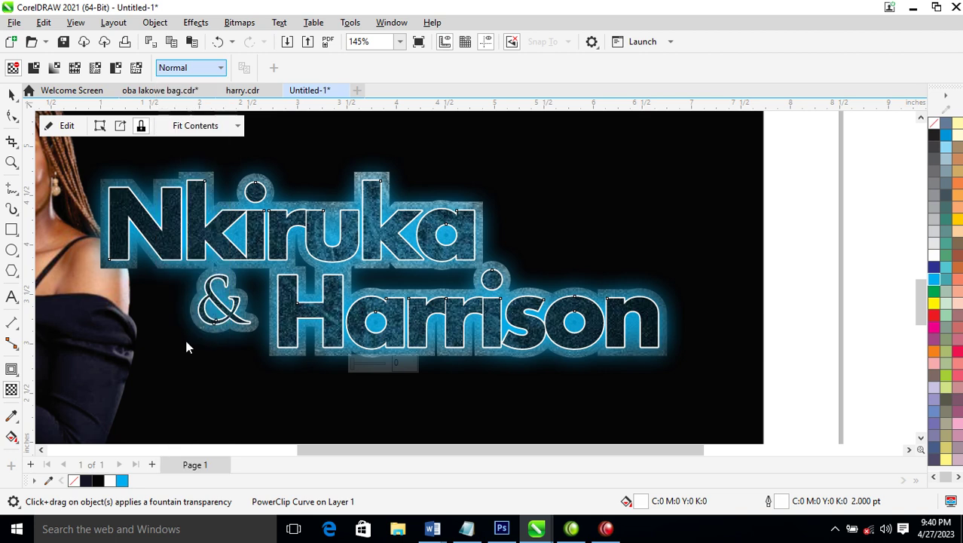
{"action": "left_click", "coordinate": [11, 95]}
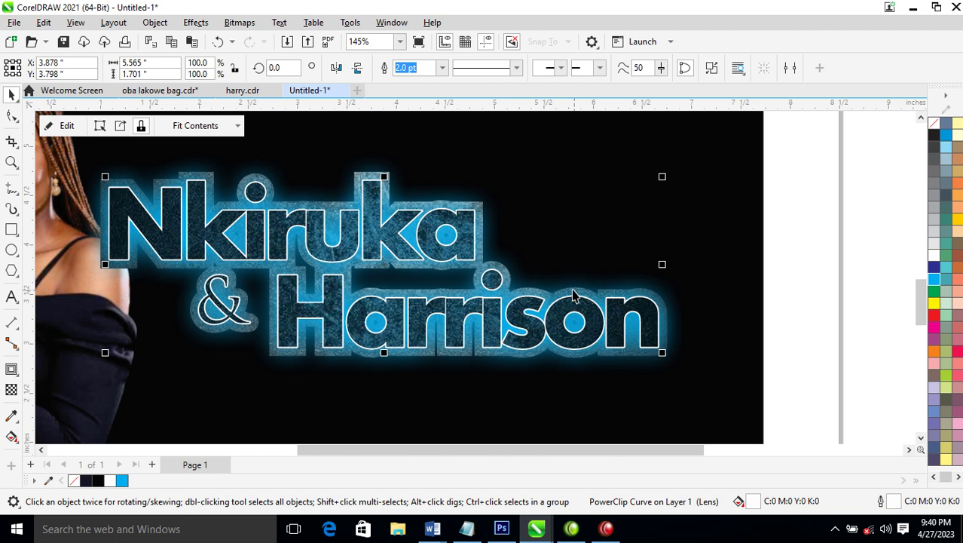
Shift the glow bitmap slightly up and left behind the names, then deselect it
{"action": "left_click_drag", "start_coordinate": [567, 275], "coordinate": [598, 285]}
{"action": "left_click_drag", "start_coordinate": [639, 353], "coordinate": [620, 346]}
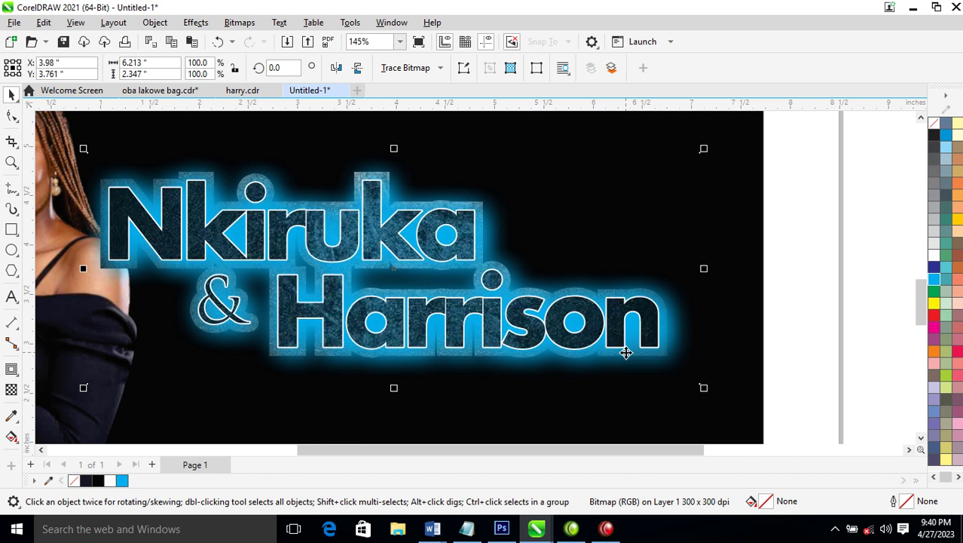
{"action": "scroll", "coordinate": [569, 266], "scroll_direction": "down", "scroll_amount": 2}
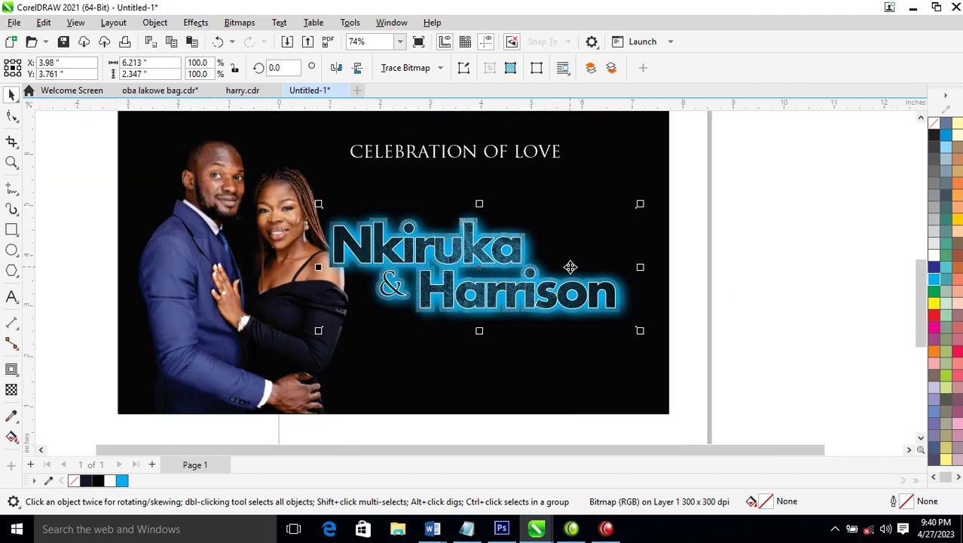
{"action": "key", "text": "z"}
{"action": "left_click_drag", "start_coordinate": [287, 197], "coordinate": [671, 360]}
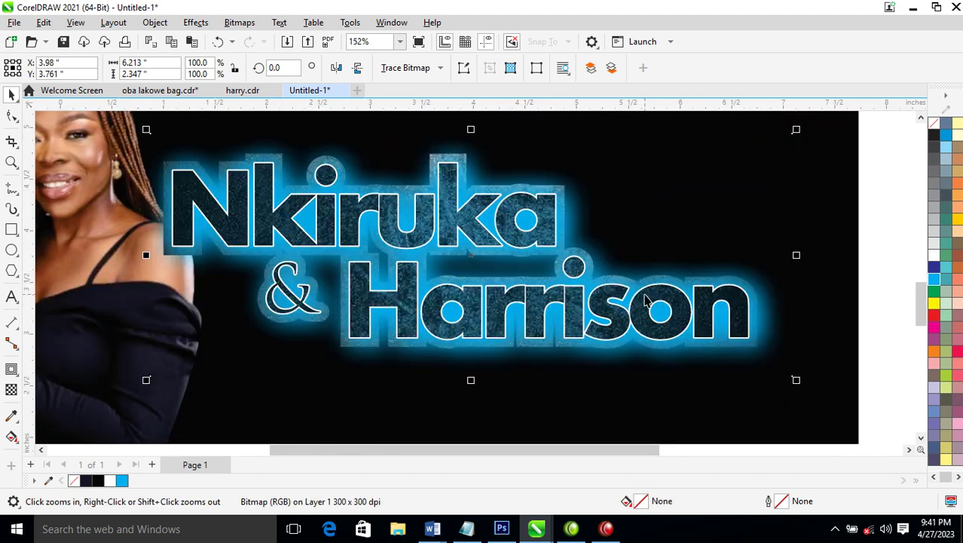
{"action": "key", "text": "space"}
{"action": "key", "text": "Escape"}
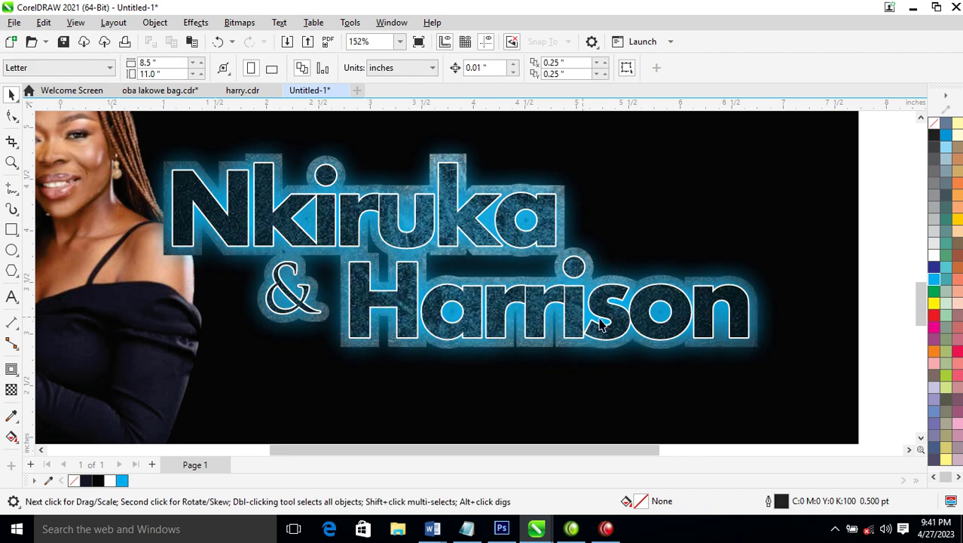
{"action": "scroll", "coordinate": [487, 293], "scroll_direction": "down", "scroll_amount": 2}
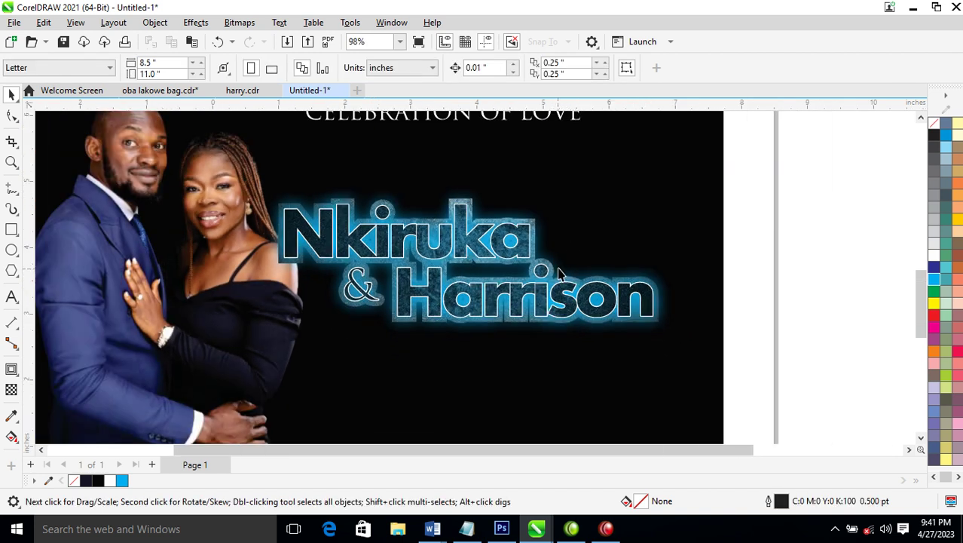
{"action": "key", "text": "z"}
{"action": "left_click_drag", "start_coordinate": [291, 191], "coordinate": [727, 373]}
{"action": "scroll", "coordinate": [735, 364], "scroll_direction": "down", "scroll_amount": 4}
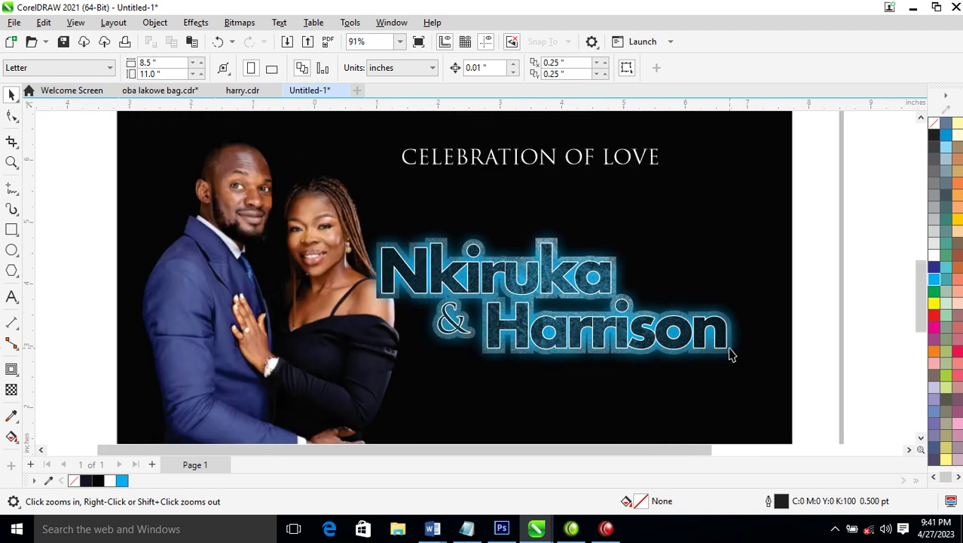
{"action": "scroll", "coordinate": [654, 288], "scroll_direction": "down", "scroll_amount": 1}
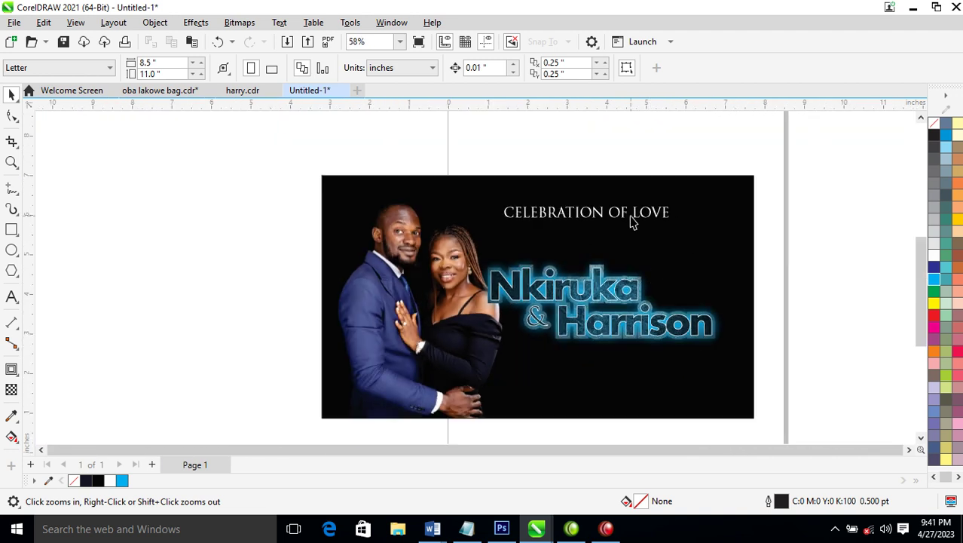
Move the CELEBRATION OF LOVE heading above the banner and colour it black
{"action": "key", "text": "space"}
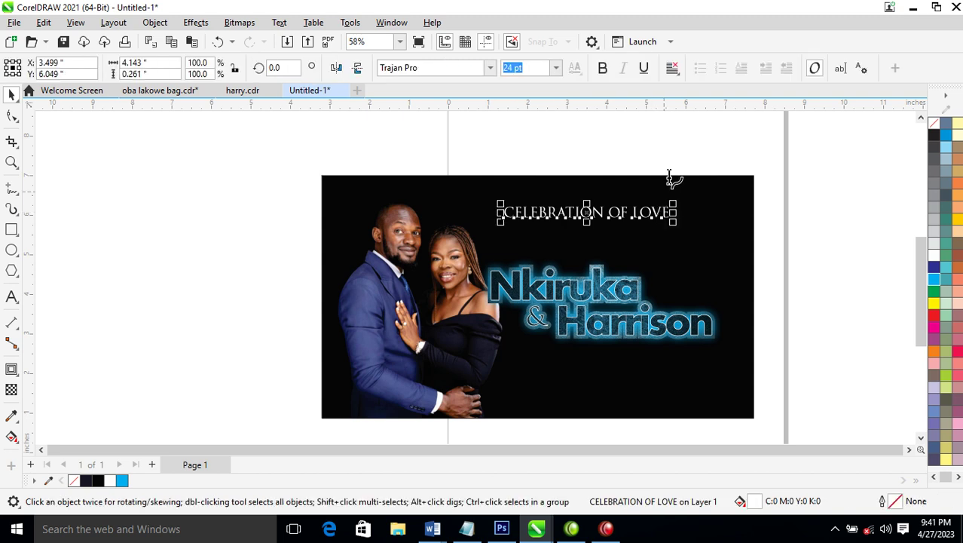
{"action": "key", "text": "Escape"}
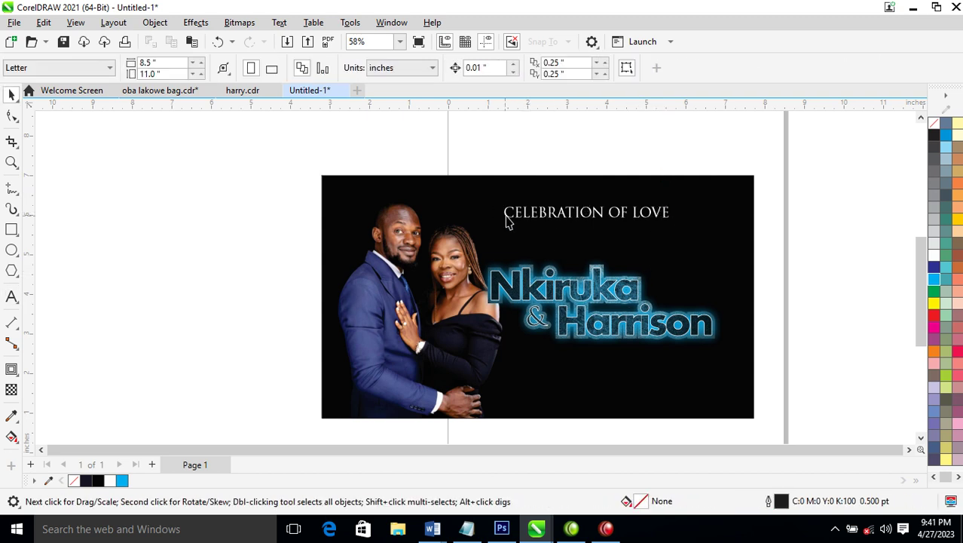
{"action": "left_click_drag", "start_coordinate": [613, 216], "coordinate": [602, 161]}
{"action": "left_click", "coordinate": [937, 136]}
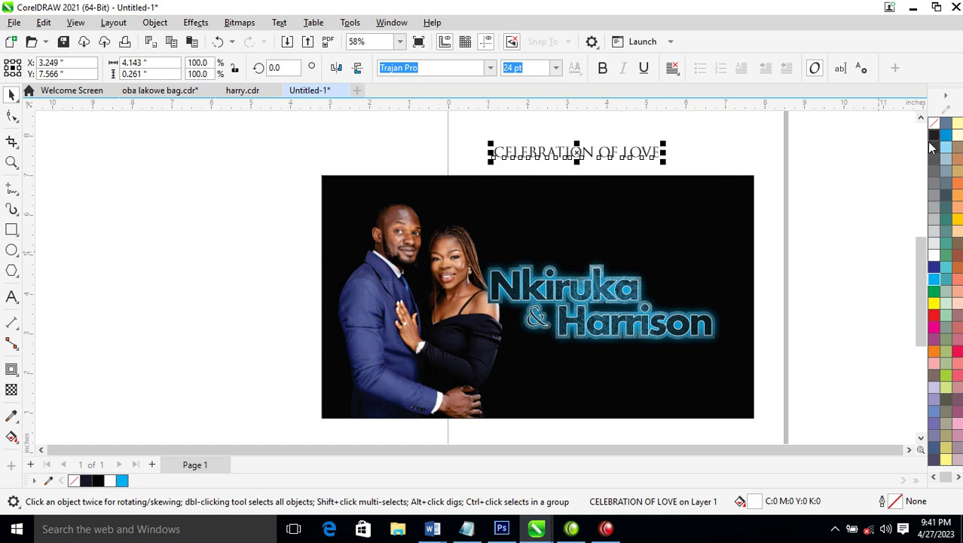
Move the banner pieces left, select them, and undo a first bitmap conversion
{"action": "left_click_drag", "start_coordinate": [780, 165], "coordinate": [305, 424]}
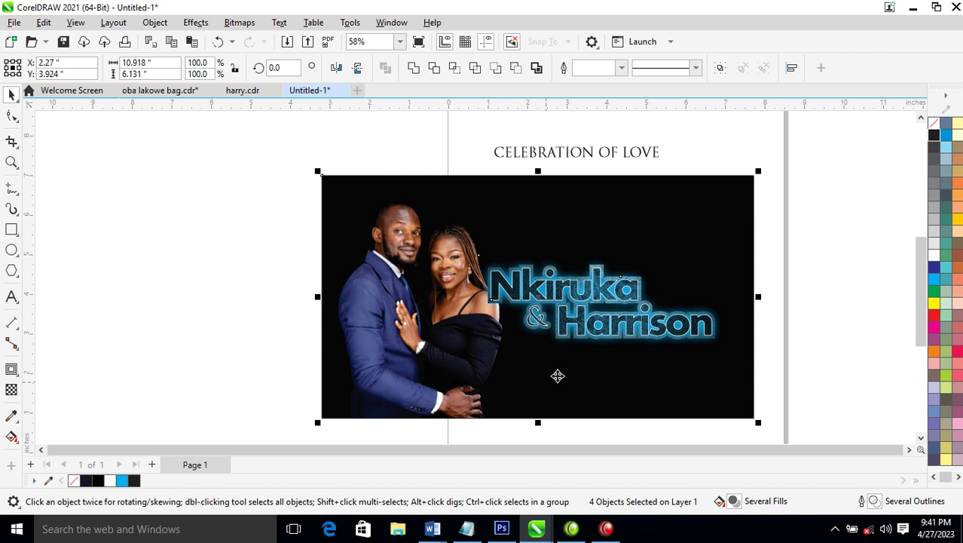
{"action": "left_click_drag", "start_coordinate": [679, 262], "coordinate": [217, 259]}
{"action": "left_click_drag", "start_coordinate": [838, 160], "coordinate": [292, 429]}
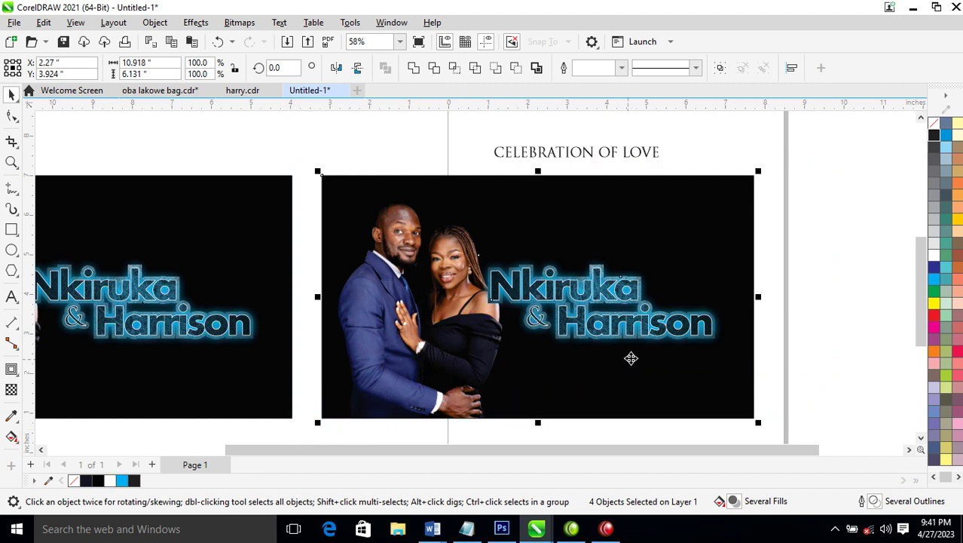
{"action": "key", "text": "alt+b"}
{"action": "key", "text": "Return"}
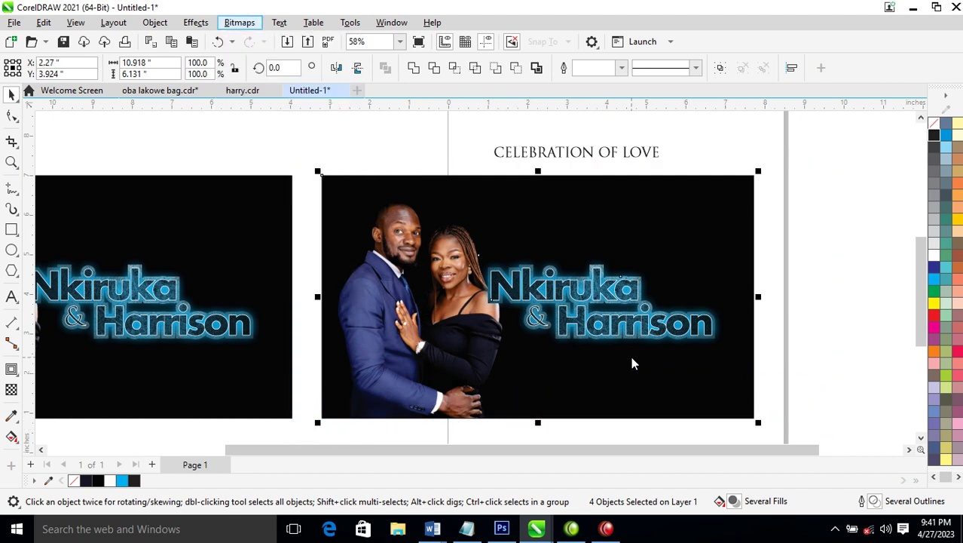
{"action": "left_click", "coordinate": [501, 342]}
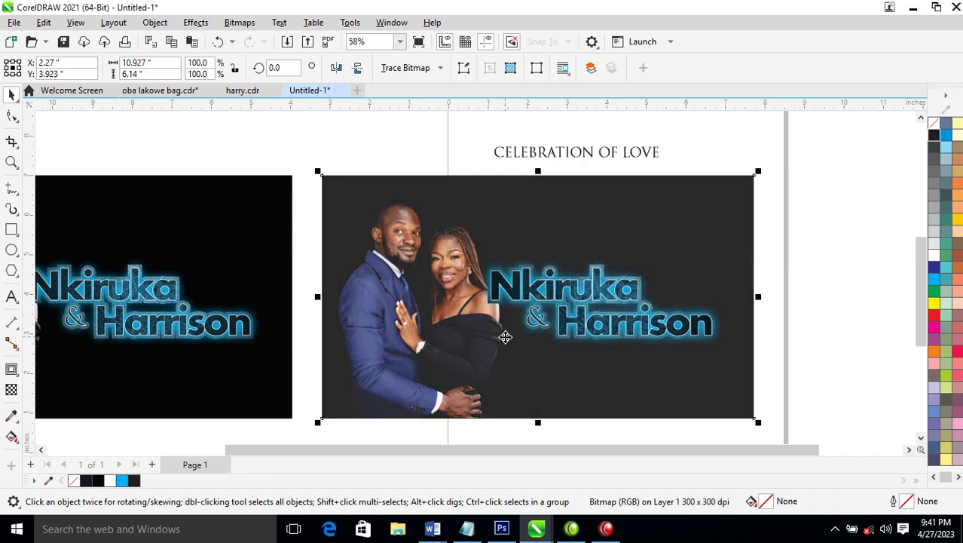
{"action": "key", "text": "ctrl+z"}
Convert the selected banner artwork into one CMYK Color (32-bit) bitmap
{"action": "key", "text": "alt+b"}
{"action": "key", "text": "Return"}
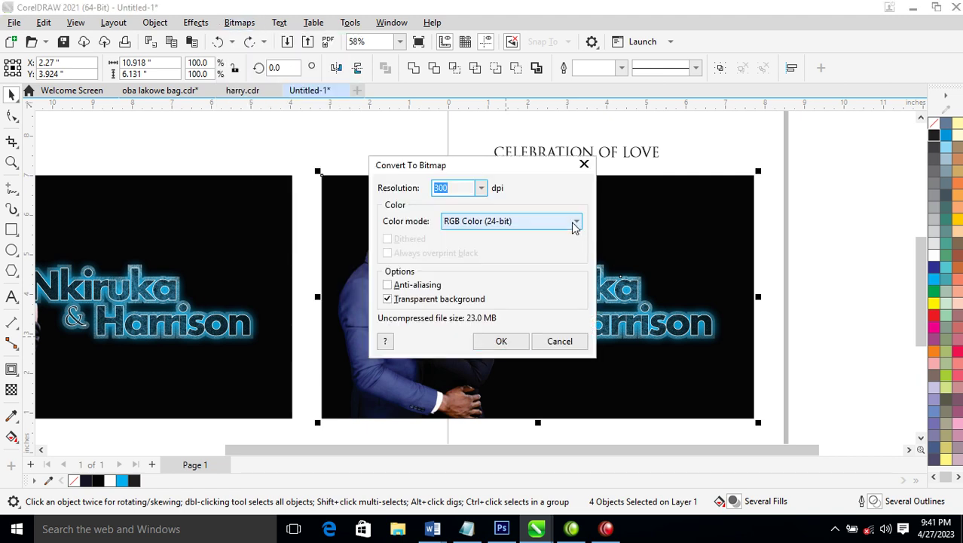
{"action": "left_click", "coordinate": [575, 226]}
{"action": "left_click", "coordinate": [471, 289]}
{"action": "left_click", "coordinate": [504, 342]}
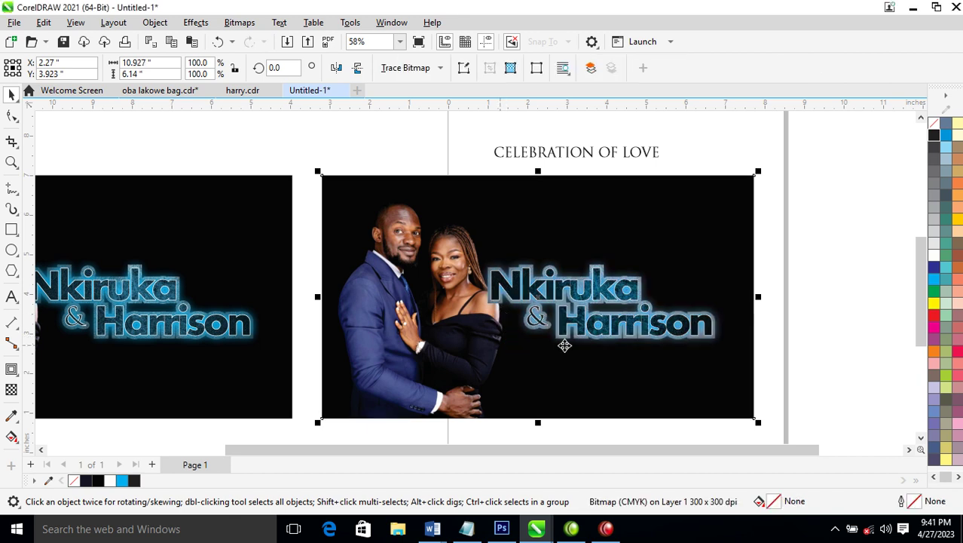
Undo moving the banner bitmap upward and reselect the bitmap alone
{"action": "left_click_drag", "start_coordinate": [596, 314], "coordinate": [593, 259]}
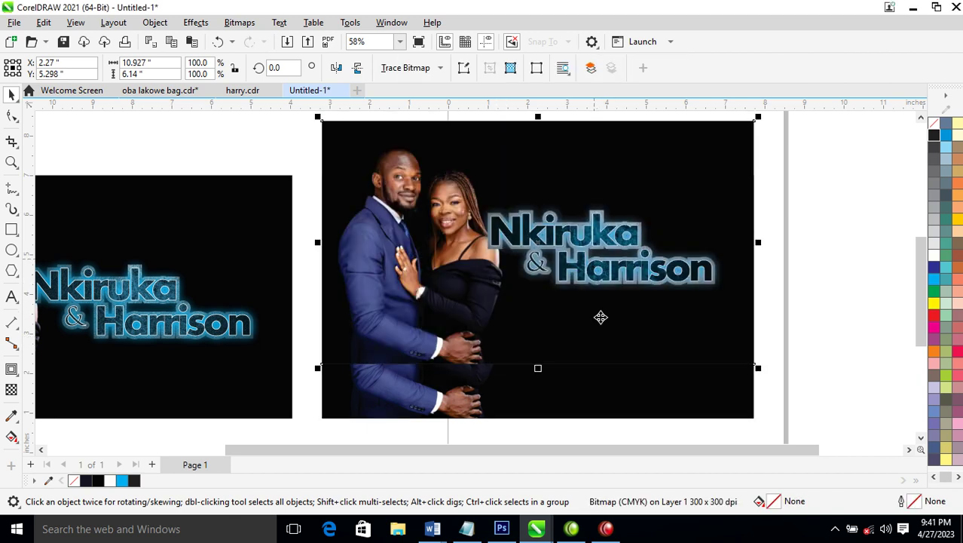
{"action": "left_click", "coordinate": [619, 400], "text": "shift"}
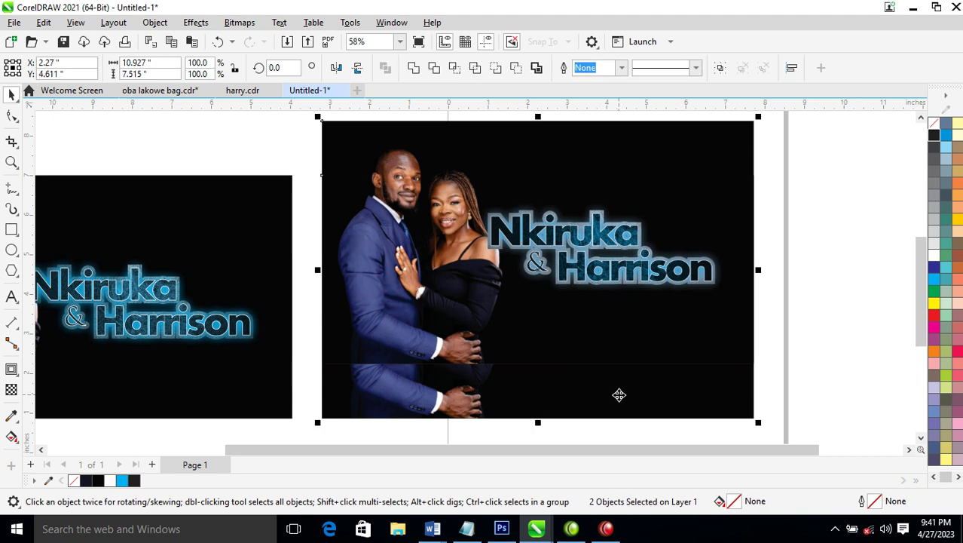
{"action": "key", "text": "ctrl+z"}
{"action": "left_click", "coordinate": [784, 312]}
{"action": "left_click", "coordinate": [599, 302]}
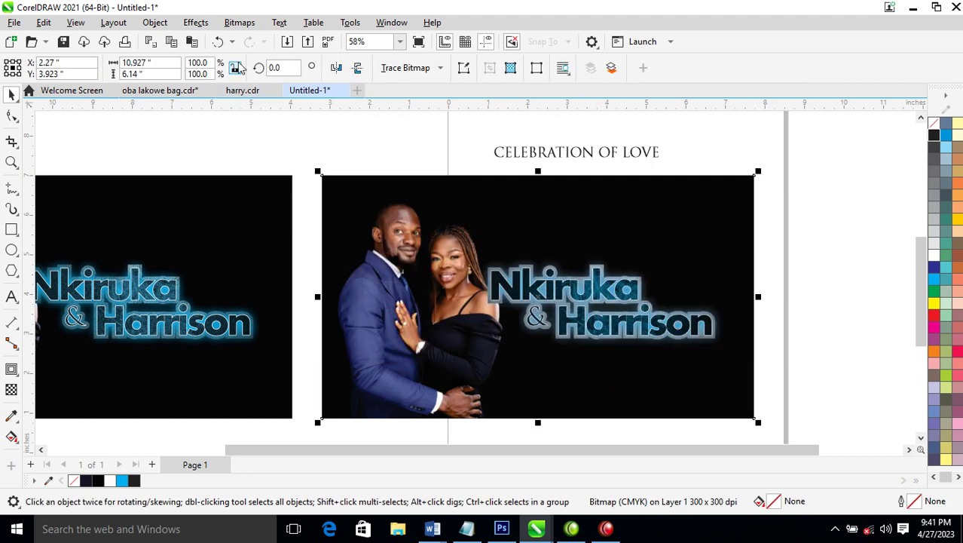
Bow the Tone Curve upward with midtone and shadow points on the flattened banner bitmap
{"action": "left_click", "coordinate": [203, 26]}
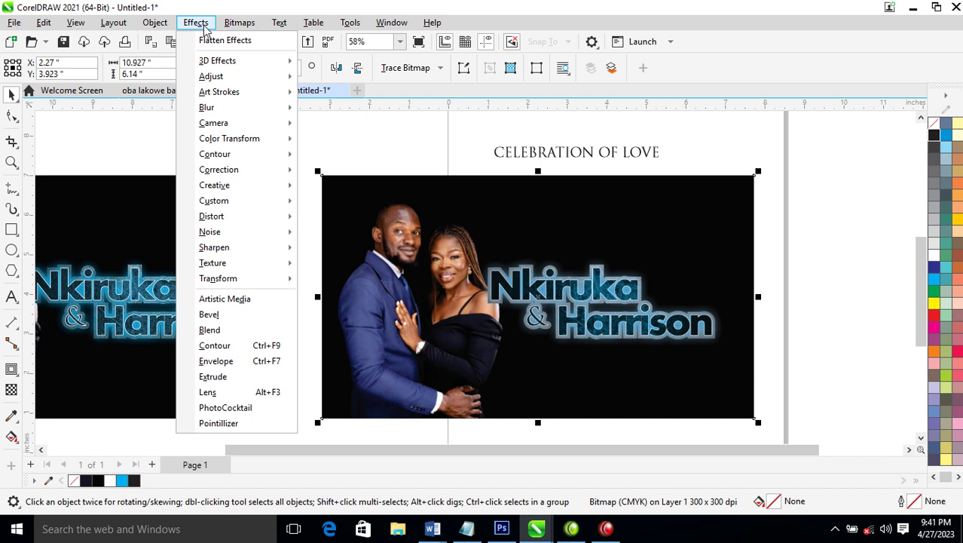
{"action": "mouse_move", "coordinate": [215, 80]}
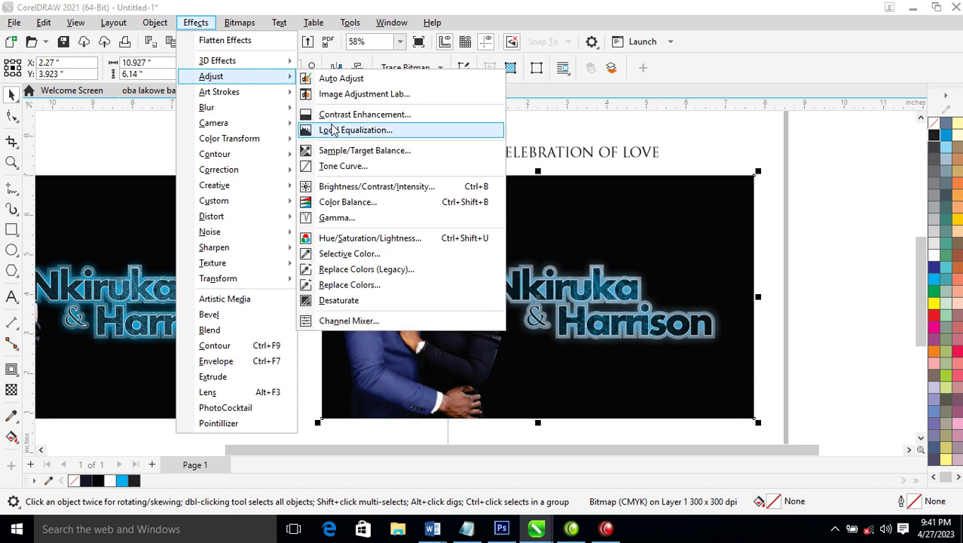
{"action": "left_click", "coordinate": [341, 167]}
{"action": "left_click_drag", "start_coordinate": [510, 86], "coordinate": [252, 83]}
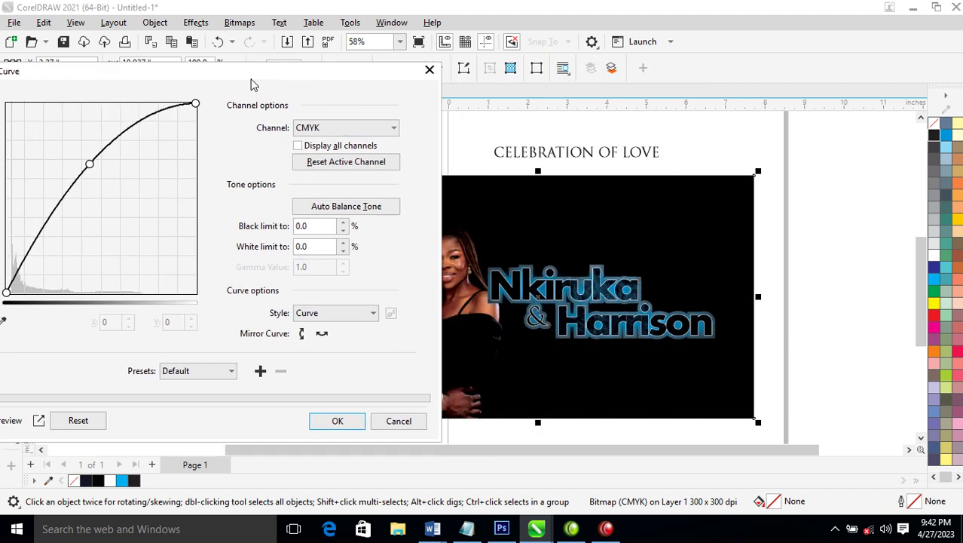
{"action": "left_click", "coordinate": [75, 194]}
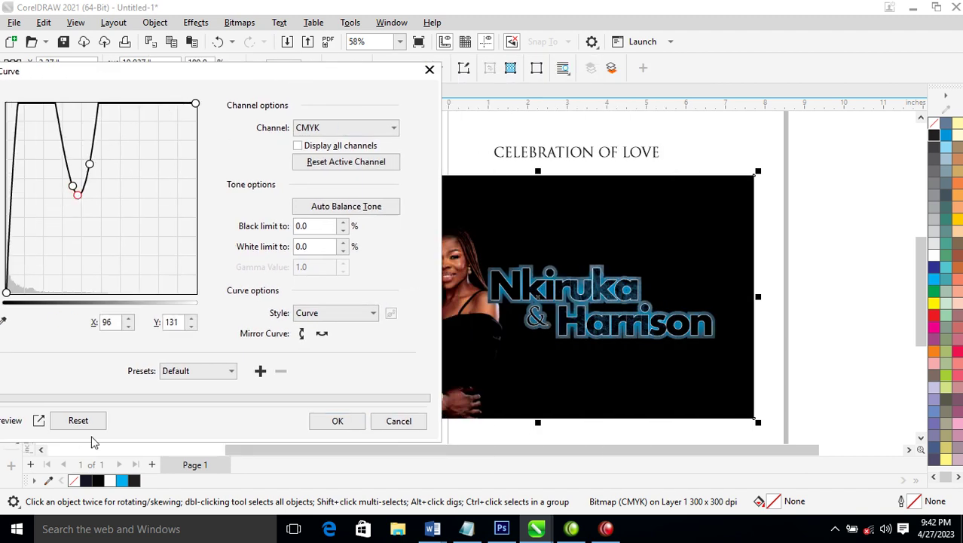
{"action": "left_click", "coordinate": [79, 421]}
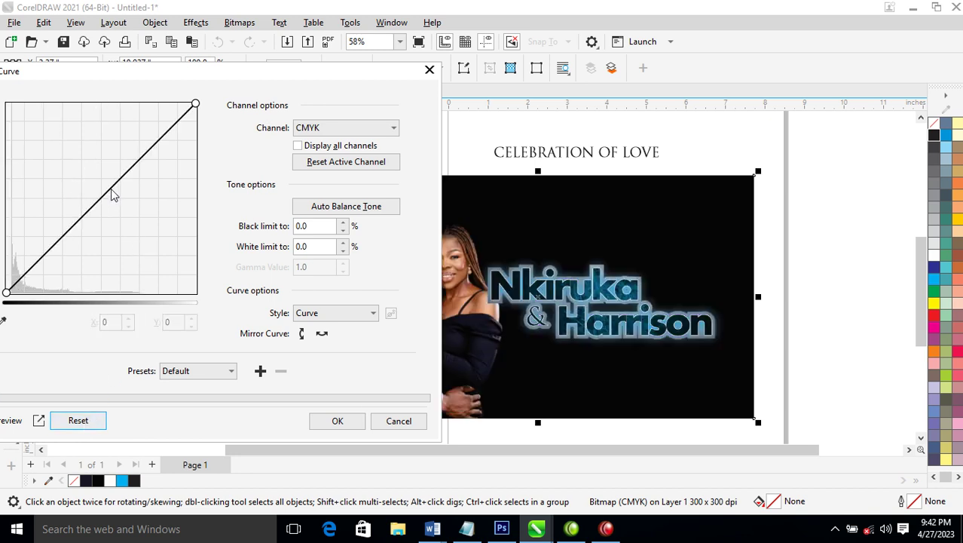
{"action": "left_click_drag", "start_coordinate": [107, 185], "coordinate": [100, 172]}
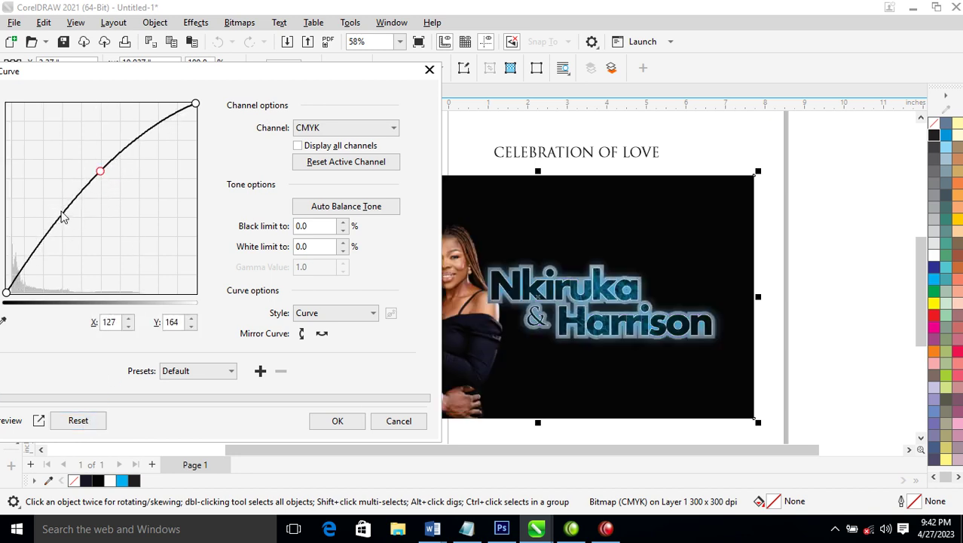
{"action": "mouse_move", "coordinate": [64, 216]}
{"action": "left_mouse_down"}
{"action": "mouse_move", "coordinate": [62, 206]}
{"action": "mouse_move", "coordinate": [73, 227]}
{"action": "left_mouse_up"}
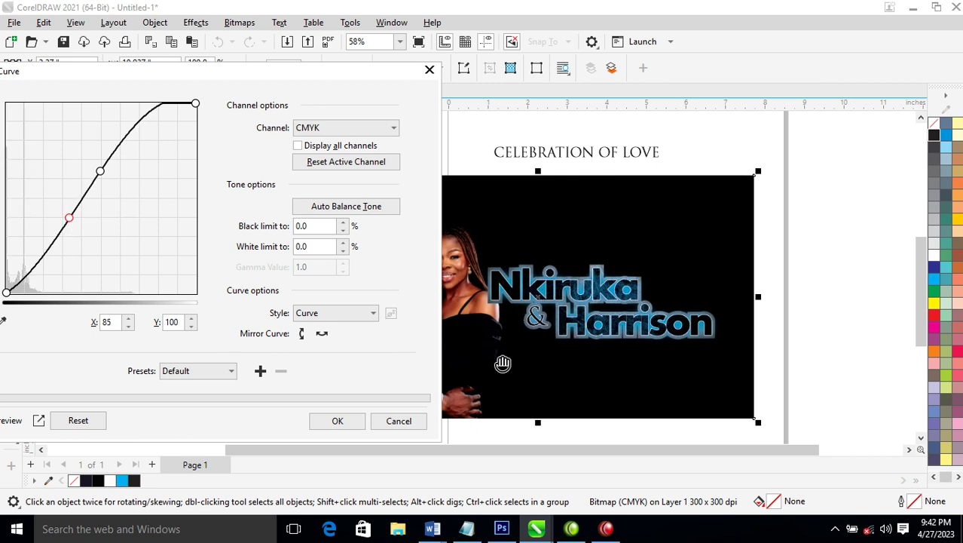
{"action": "left_click", "coordinate": [337, 422]}
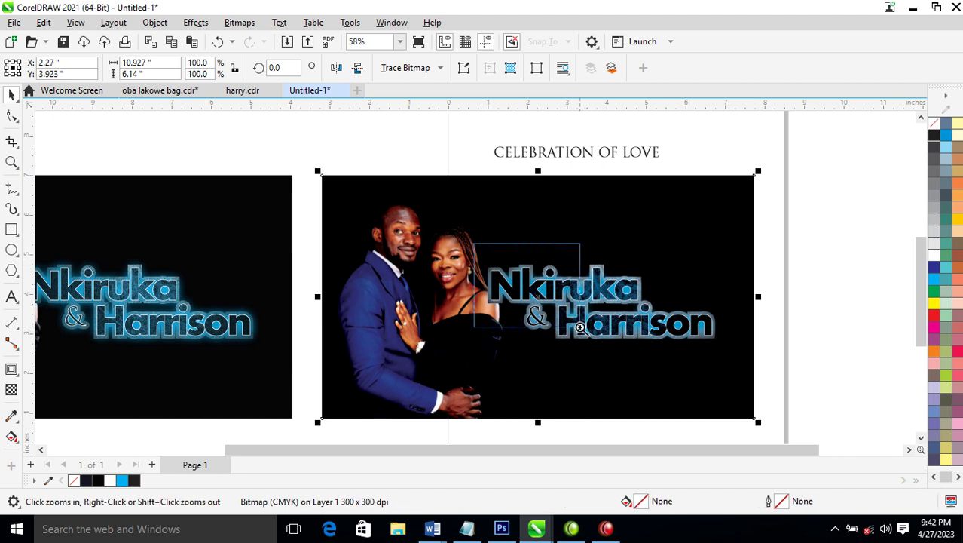
Add a fountain transparency to the banner bitmap and drag CELEBRATION OF LOVE down onto it
{"action": "left_click_drag", "start_coordinate": [580, 326], "coordinate": [579, 327]}
{"action": "scroll", "coordinate": [575, 326], "scroll_direction": "down", "scroll_amount": 2}
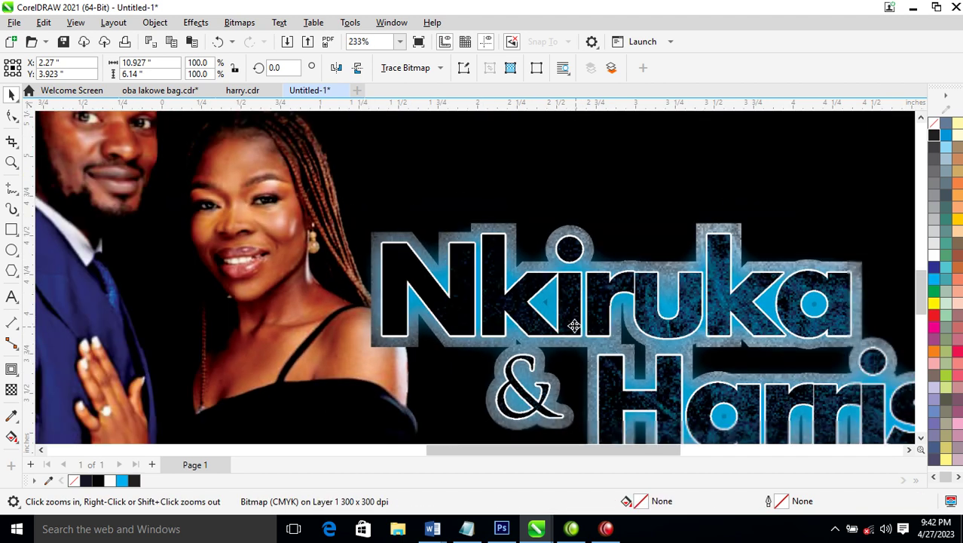
{"action": "scroll", "coordinate": [570, 324], "scroll_direction": "down", "scroll_amount": 1}
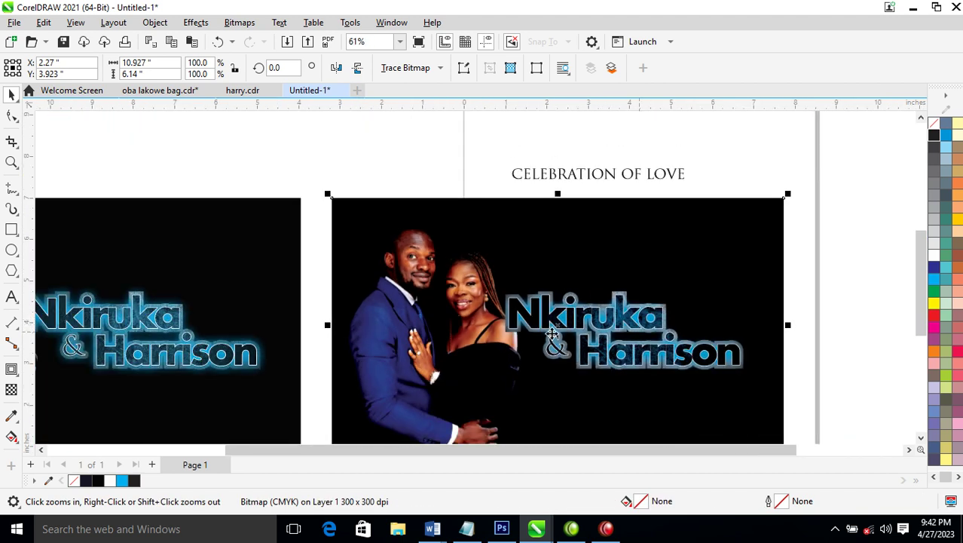
{"action": "key", "text": "space"}
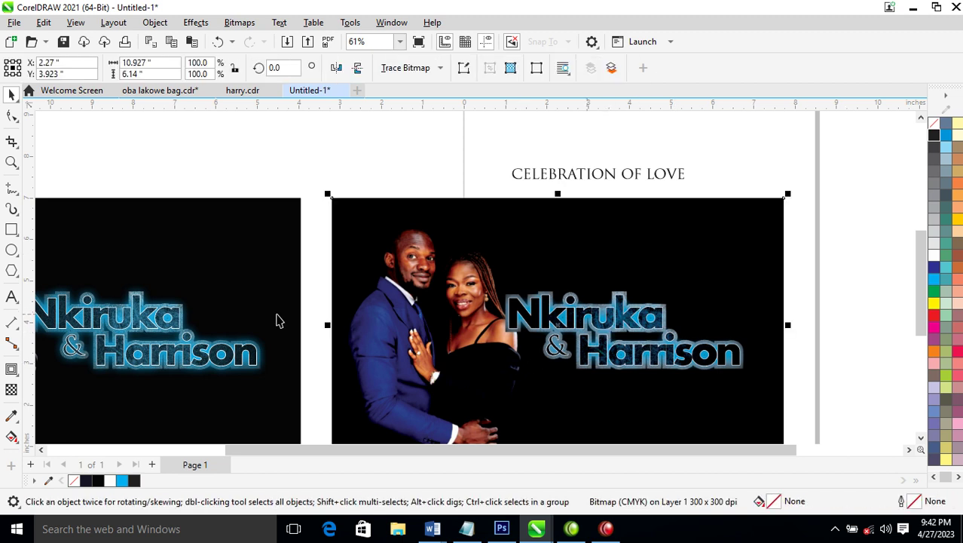
{"action": "left_click", "coordinate": [11, 391]}
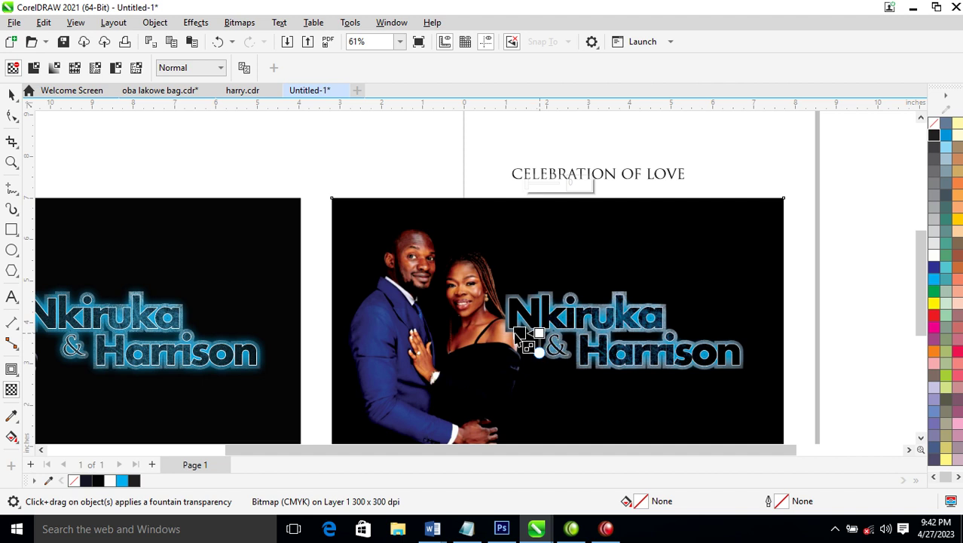
{"action": "left_click_drag", "start_coordinate": [539, 334], "coordinate": [479, 335]}
{"action": "key", "text": "space"}
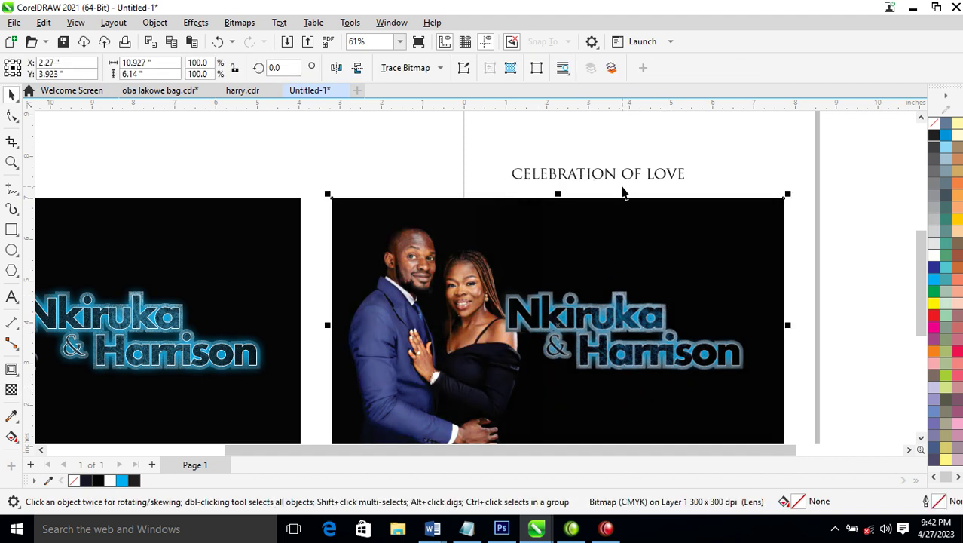
{"action": "left_click_drag", "start_coordinate": [637, 176], "coordinate": [637, 256]}
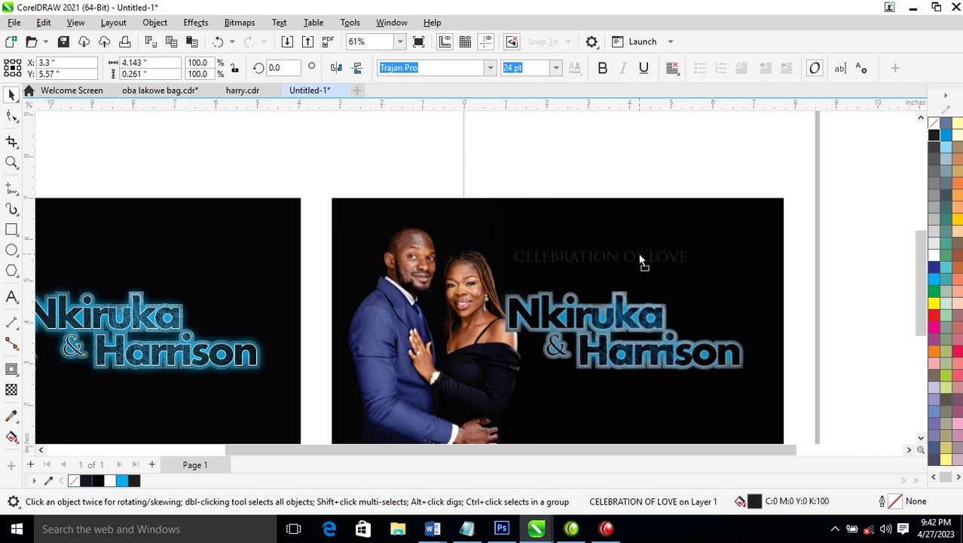
Make the heading white, shrink it to about 16.7 pt, and spread its letters widely apart
{"action": "left_click", "coordinate": [934, 255]}
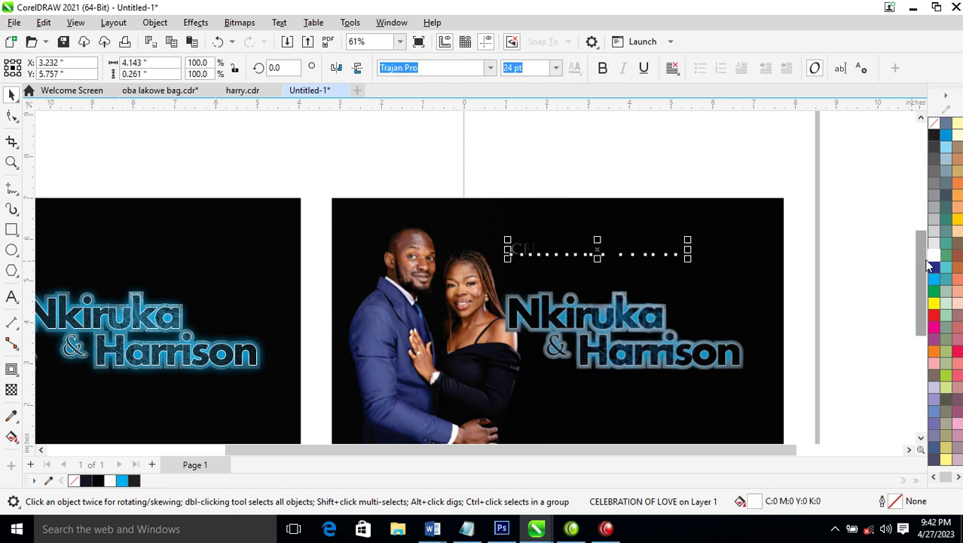
{"action": "left_click_drag", "start_coordinate": [687, 240], "coordinate": [627, 245]}
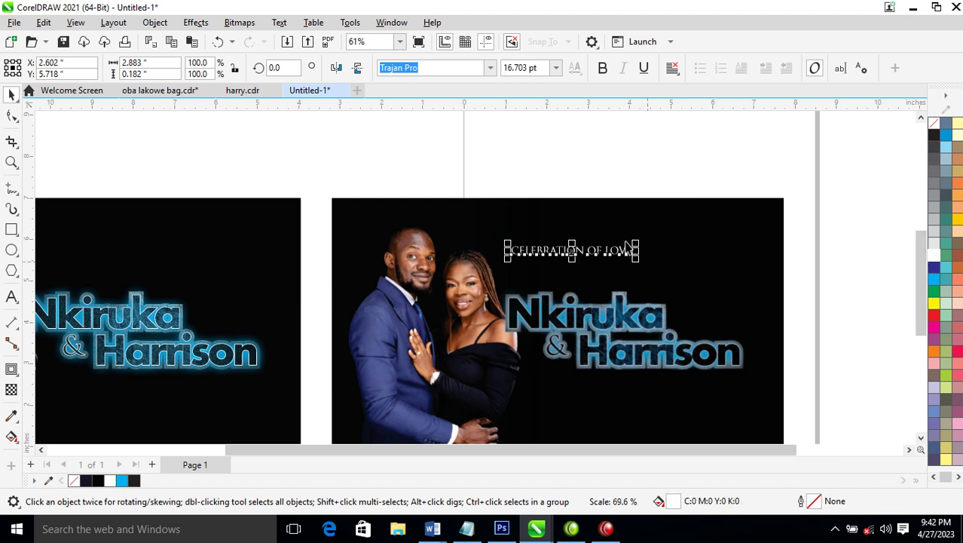
{"action": "left_click", "coordinate": [12, 115]}
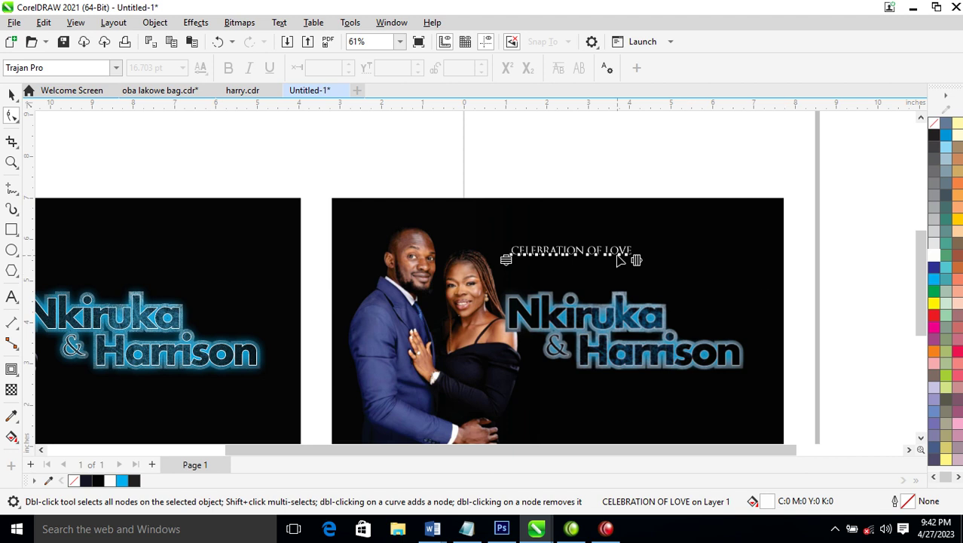
{"action": "left_click_drag", "start_coordinate": [639, 261], "coordinate": [752, 260]}
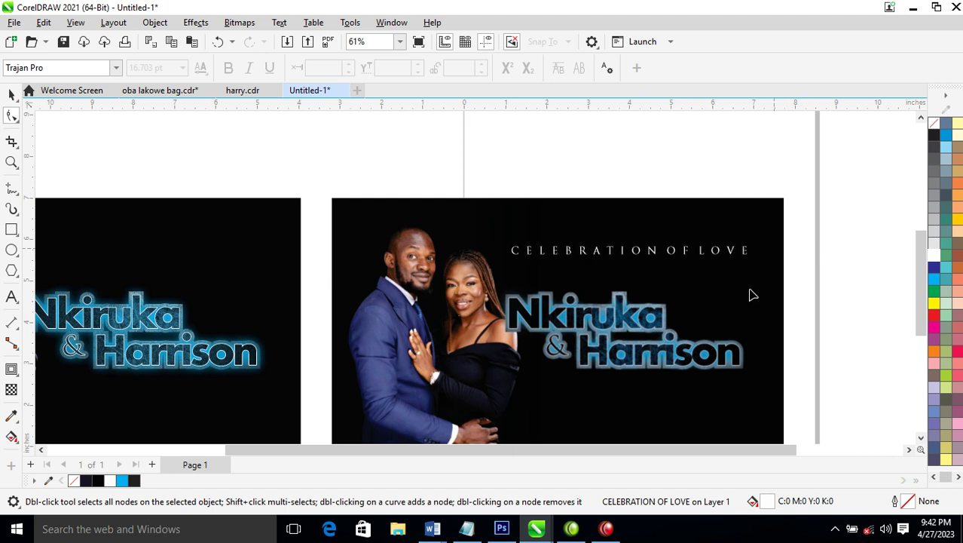
Nudge the heading slightly up and left above the names, then zoom in on the banner
{"action": "key", "text": "space"}
{"action": "left_click_drag", "start_coordinate": [690, 257], "coordinate": [669, 251]}
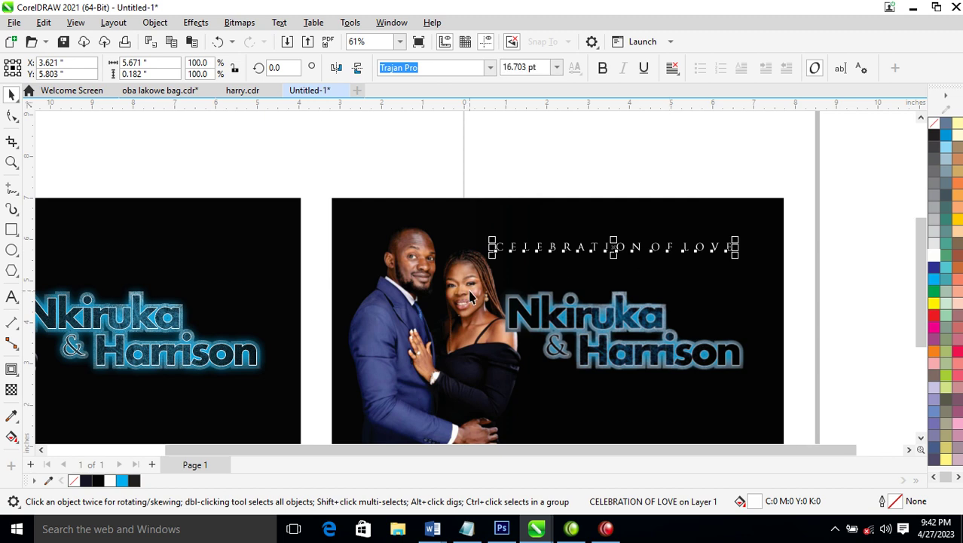
{"action": "scroll", "coordinate": [448, 255], "scroll_direction": "down", "scroll_amount": 2}
{"action": "key", "text": "z"}
{"action": "left_click_drag", "start_coordinate": [379, 216], "coordinate": [674, 388]}
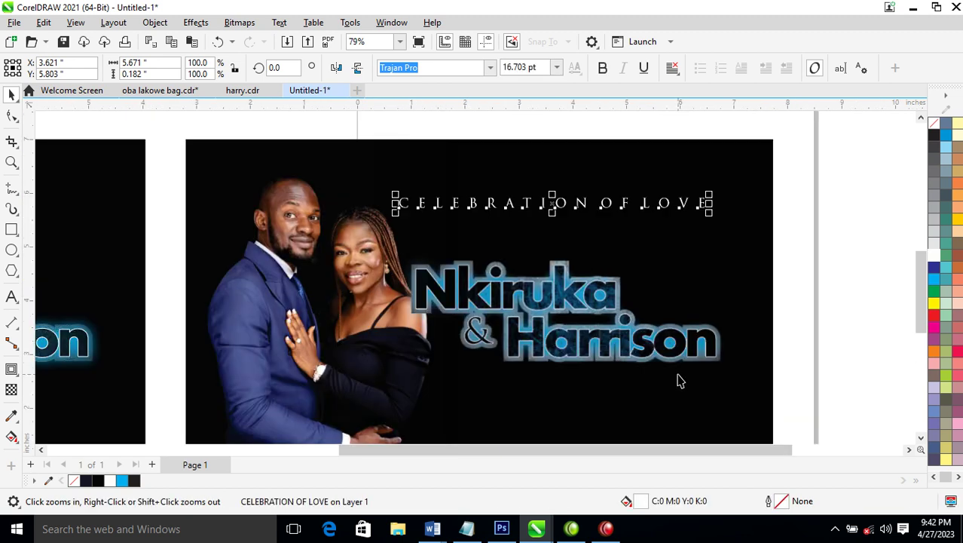